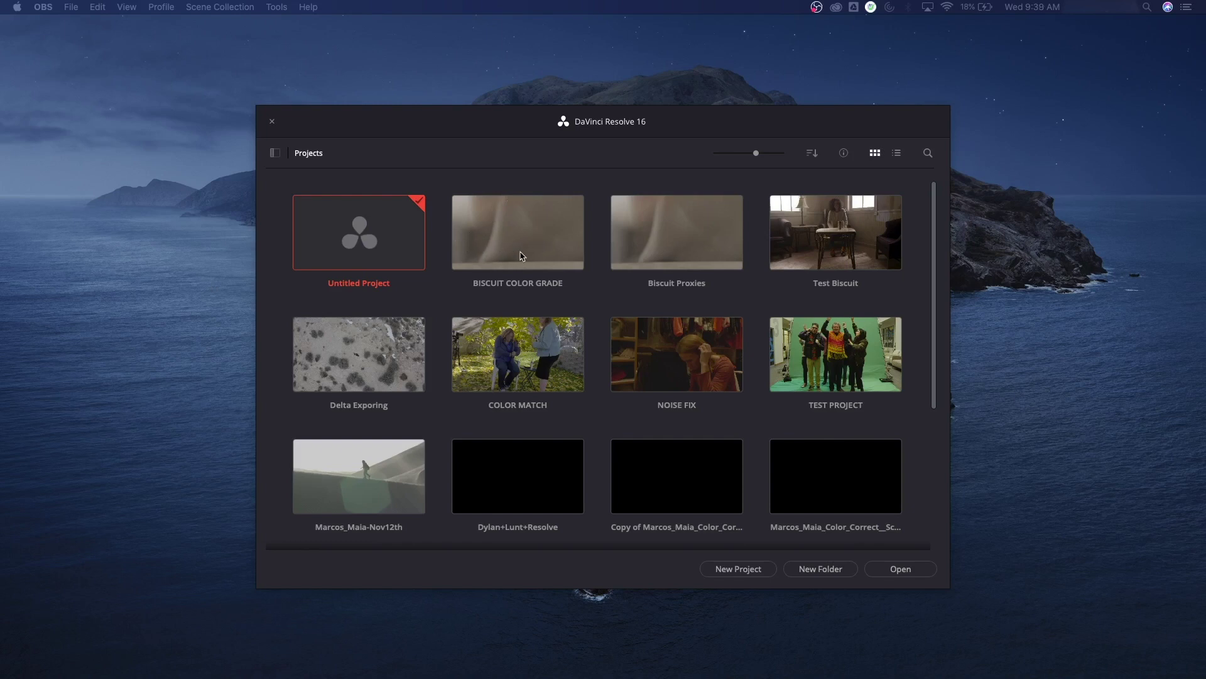
Open the BISCUIT COLOR GRADE project, preview the Curves and Qualifier palettes, then return to Color Wheels
{"action": "double_click", "coordinate": [503, 251]}
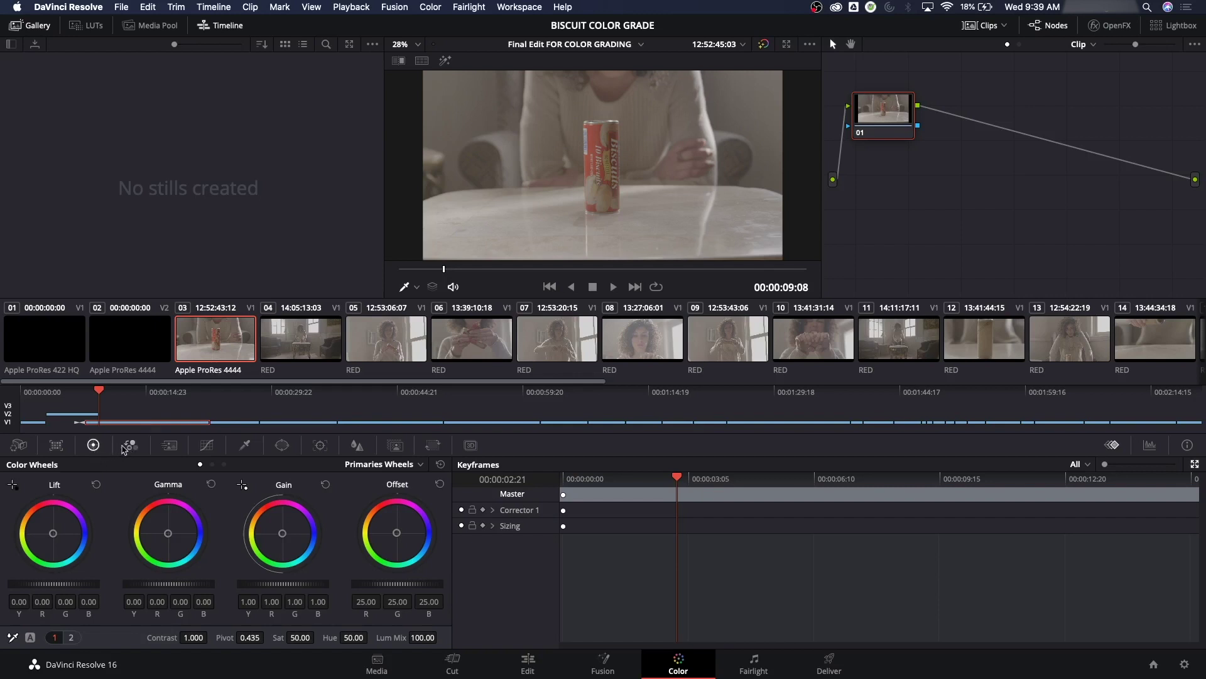
{"action": "left_click", "coordinate": [207, 445]}
{"action": "left_click", "coordinate": [247, 446]}
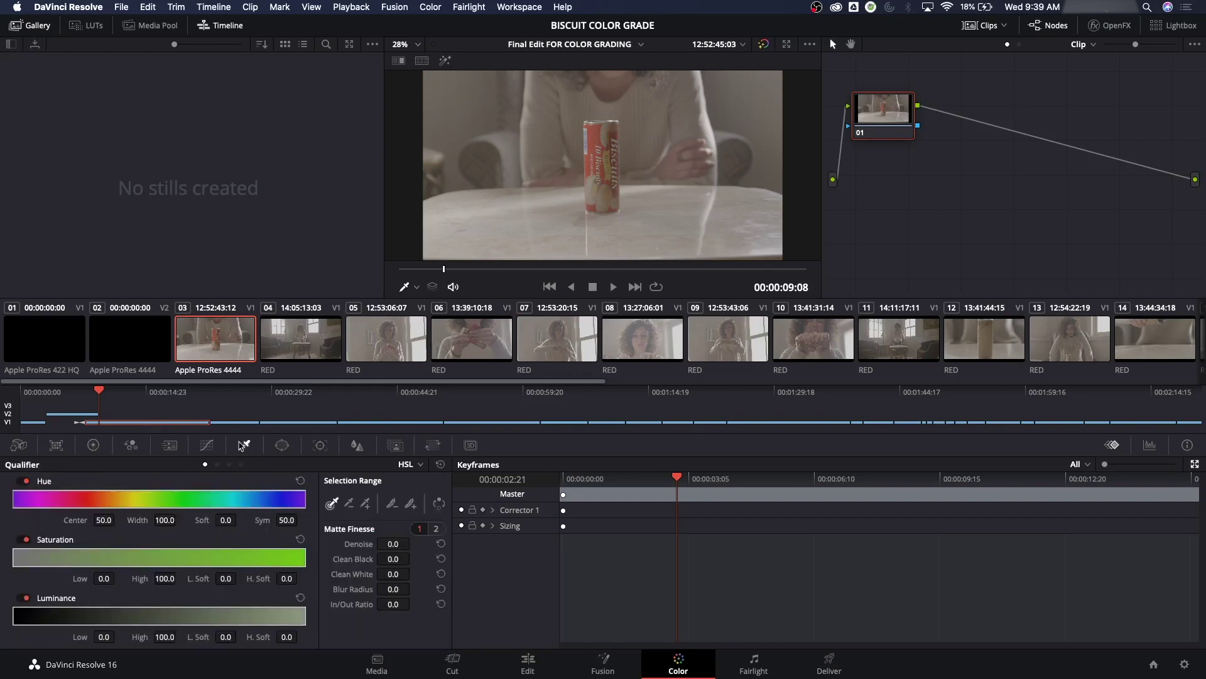
{"action": "left_click", "coordinate": [94, 446]}
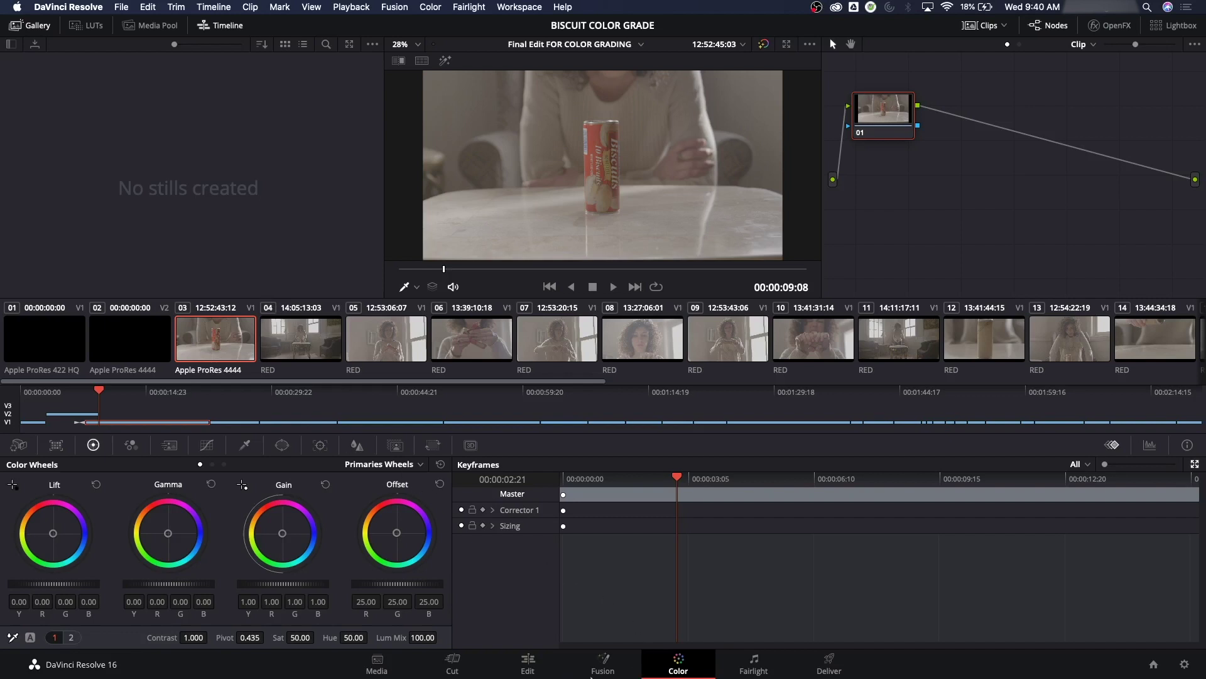
On the Edit timeline, scrub to 00:00:19:00 and come back to the Color page
{"action": "left_click", "coordinate": [528, 665]}
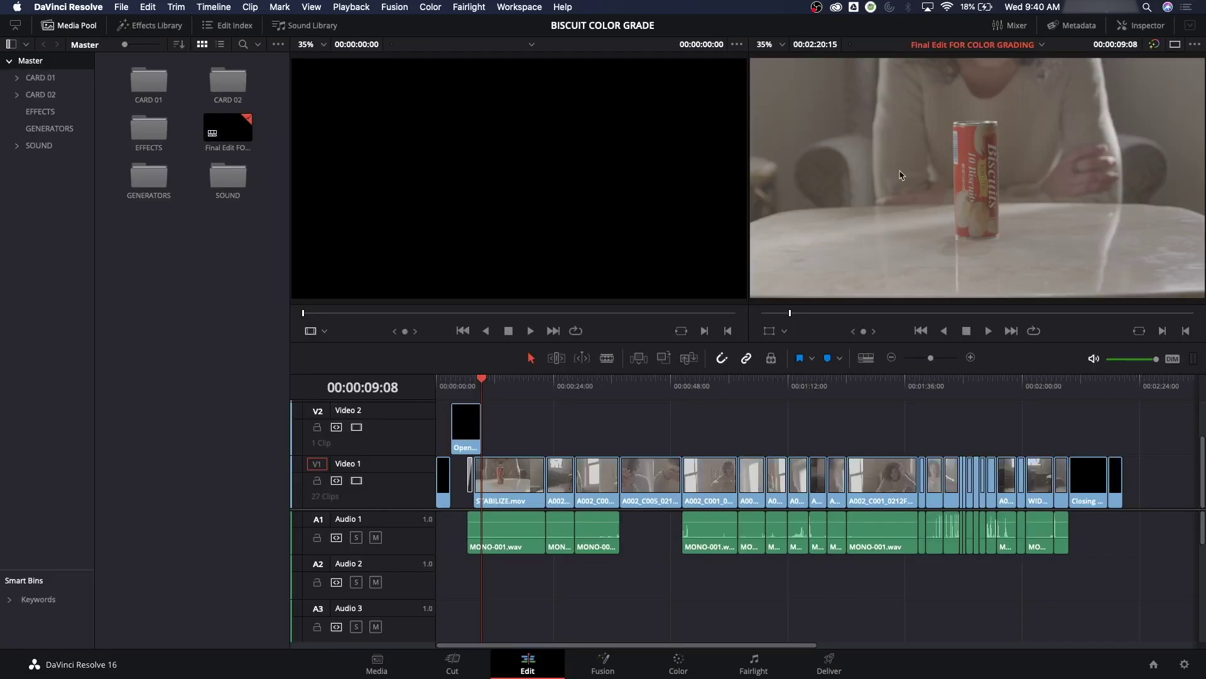
{"action": "left_click", "coordinate": [544, 385]}
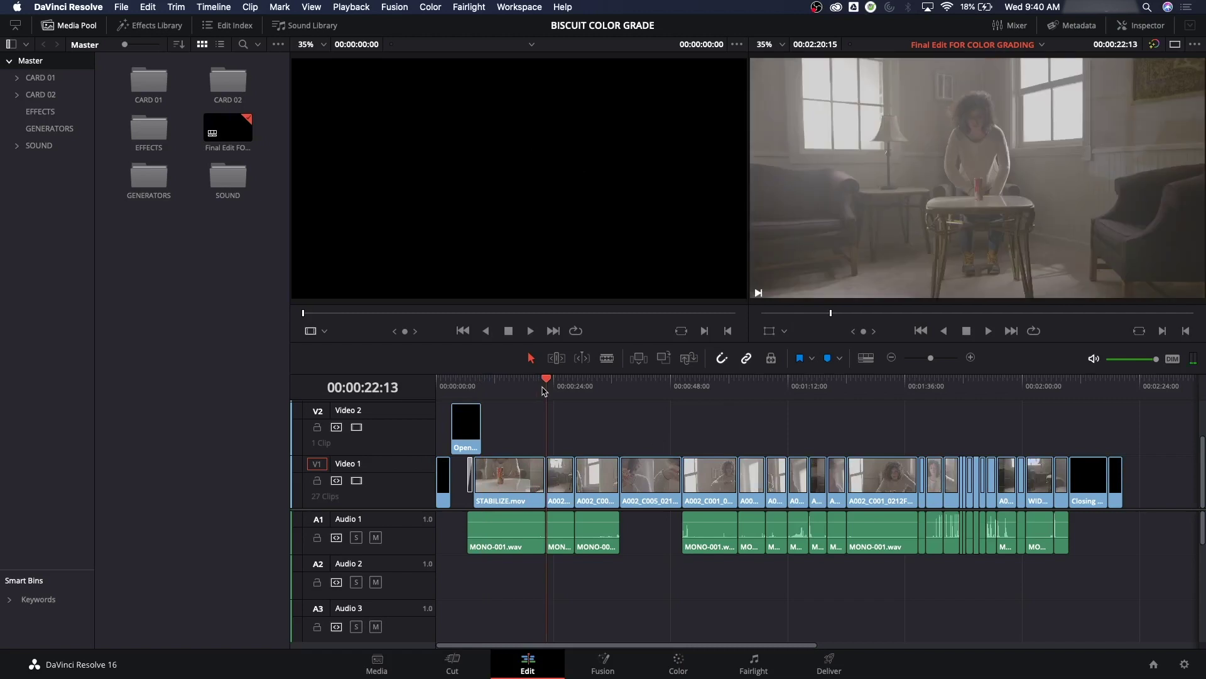
{"action": "mouse_move", "coordinate": [545, 391]}
{"action": "left_mouse_down"}
{"action": "mouse_move", "coordinate": [574, 391]}
{"action": "mouse_move", "coordinate": [530, 392]}
{"action": "left_mouse_up"}
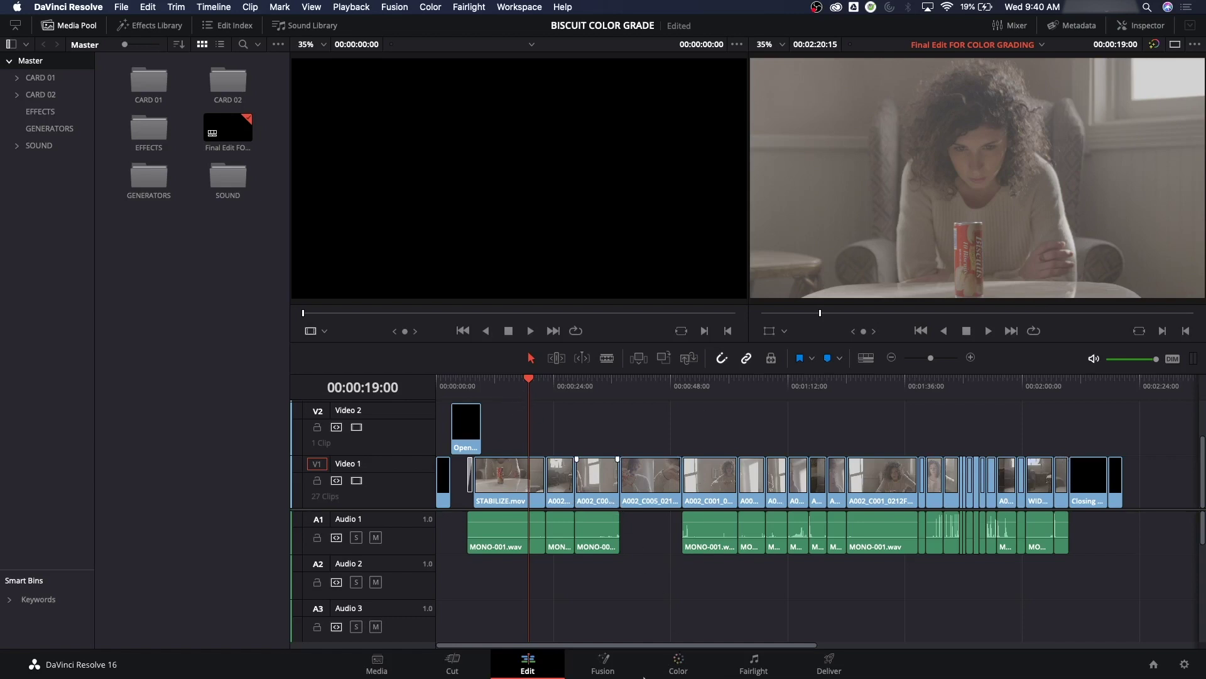
{"action": "left_click", "coordinate": [679, 666]}
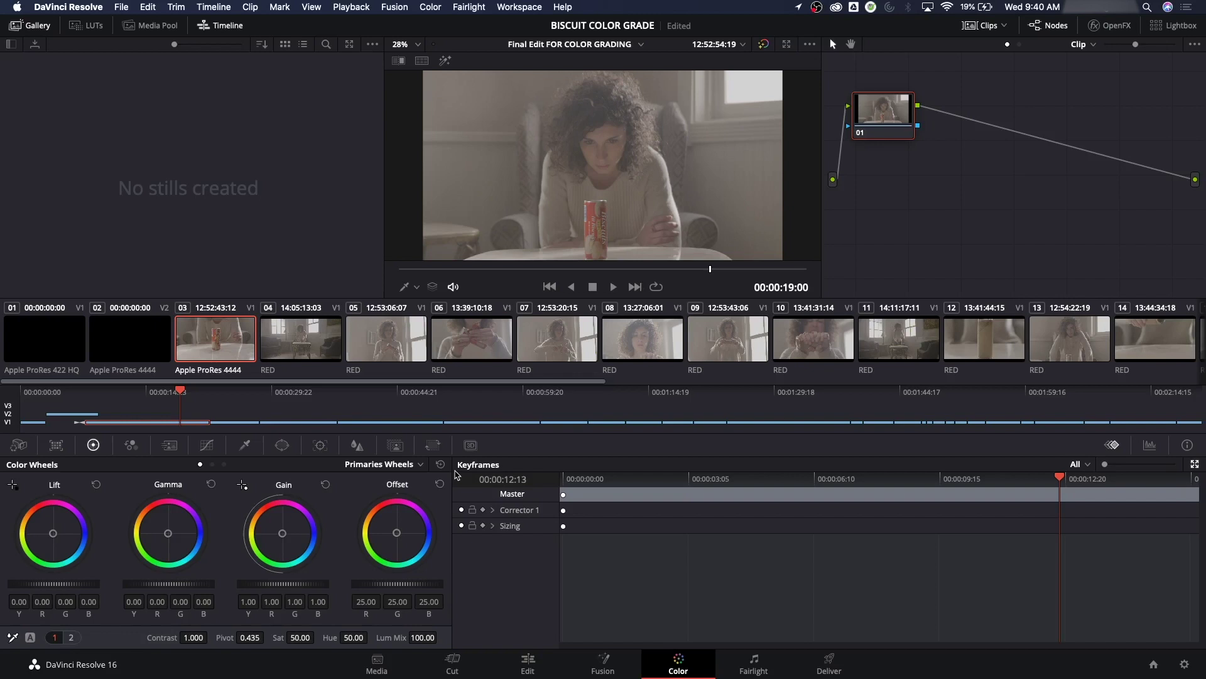
Open the floating Scopes window with Cmd+Shift+W, resize it and park it top-left
{"action": "key", "text": "super+shift+w"}
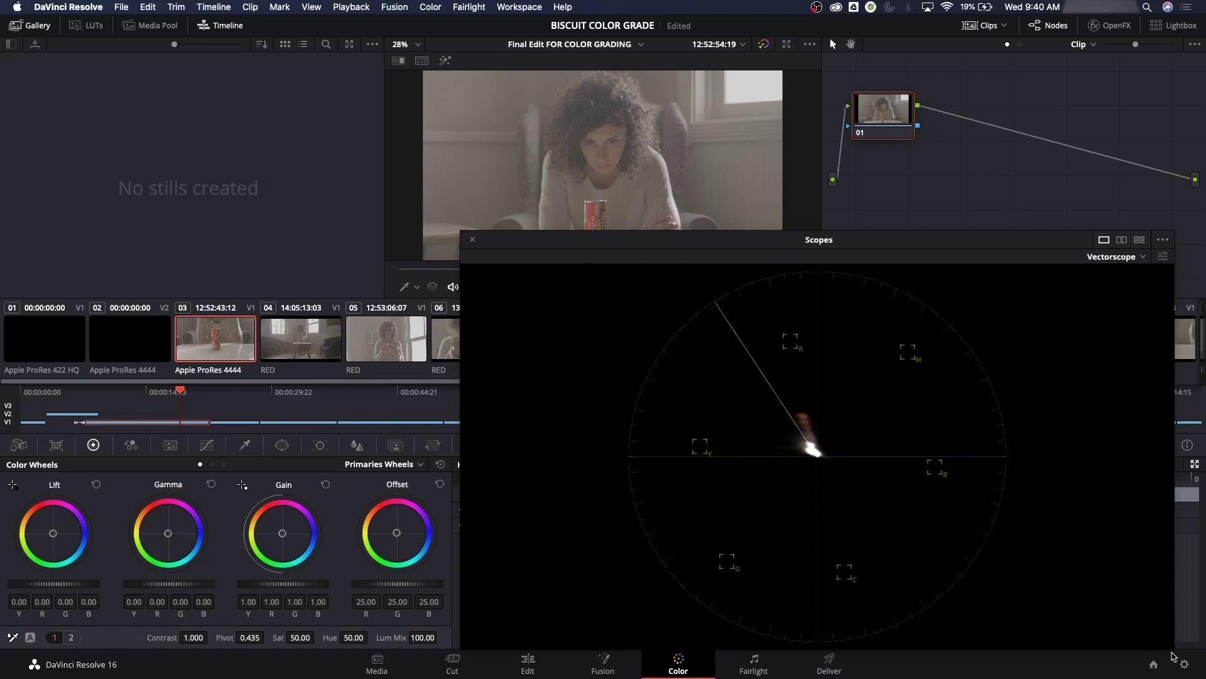
{"action": "left_click_drag", "start_coordinate": [1170, 647], "coordinate": [729, 398]}
{"action": "left_click_drag", "start_coordinate": [558, 245], "coordinate": [99, 59]}
{"action": "left_click_drag", "start_coordinate": [266, 209], "coordinate": [393, 283]}
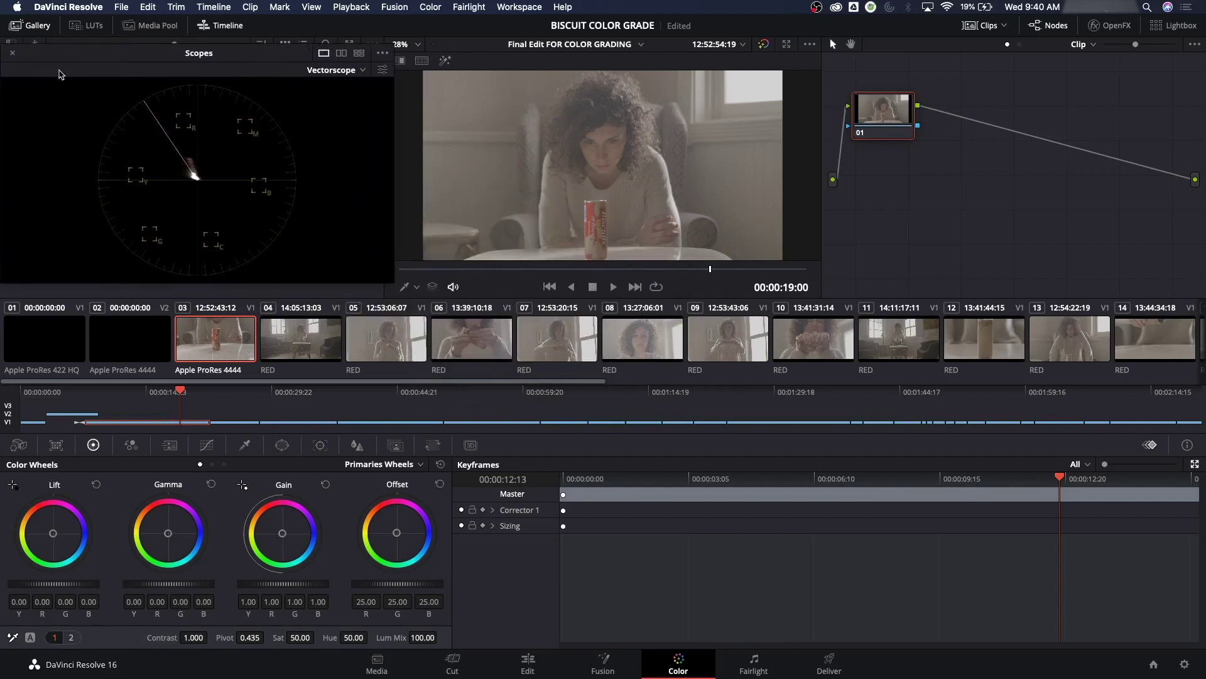
{"action": "mouse_move", "coordinate": [76, 57]}
{"action": "left_mouse_down"}
{"action": "mouse_move", "coordinate": [157, 251]}
{"action": "mouse_move", "coordinate": [86, 55]}
{"action": "left_mouse_up"}
Change the Scopes window from vectorscope to Waveform
{"action": "left_click", "coordinate": [354, 70]}
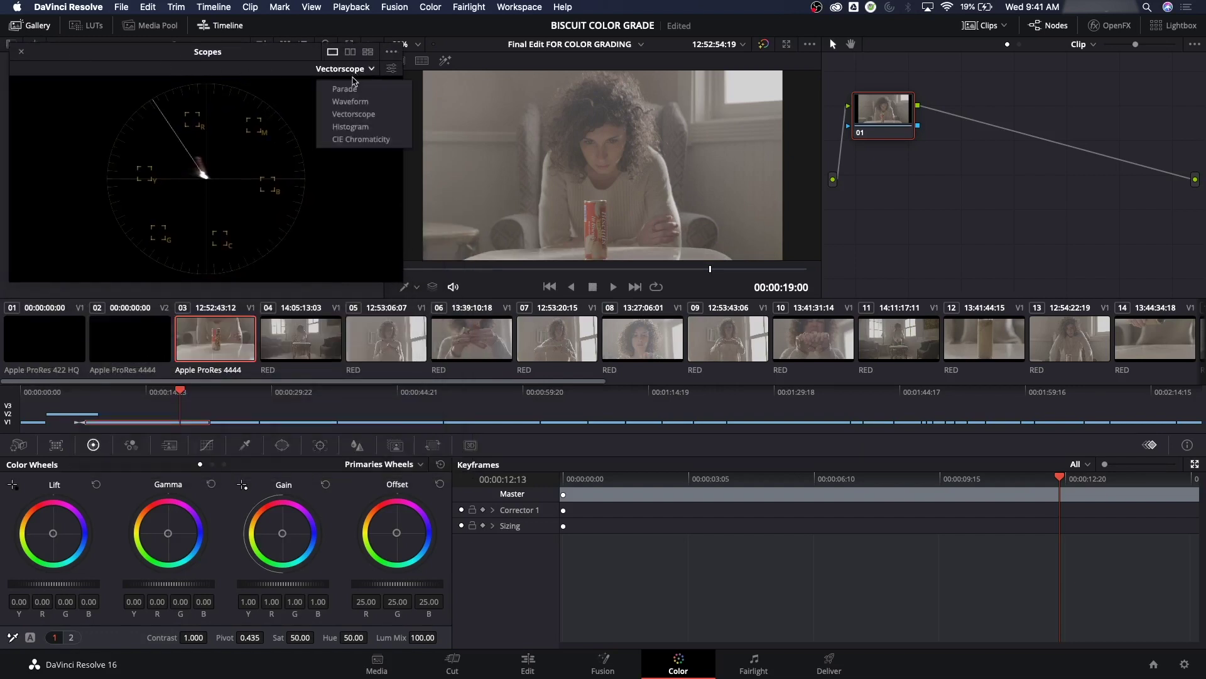
{"action": "left_click", "coordinate": [350, 102]}
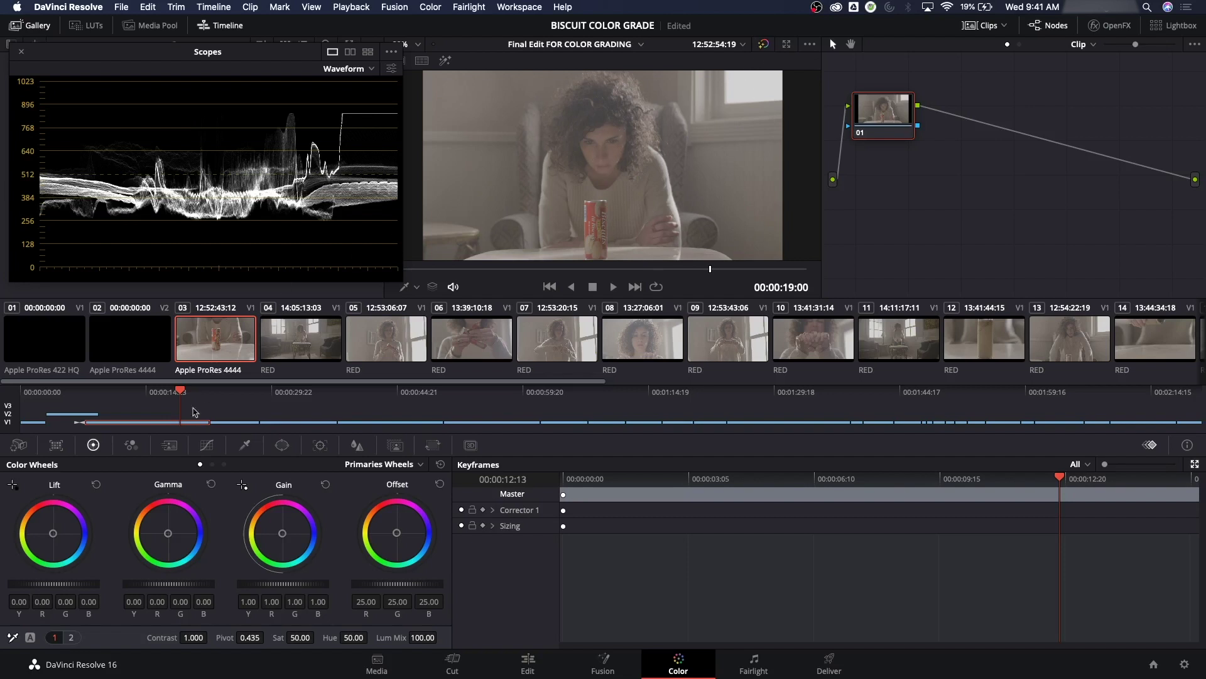
Grade node 01 to Lift -0.16, Gamma 0.09, Gain 1.15, Contrast 1.200, then shift the node right
{"action": "left_click_drag", "start_coordinate": [168, 584], "coordinate": [175, 584]}
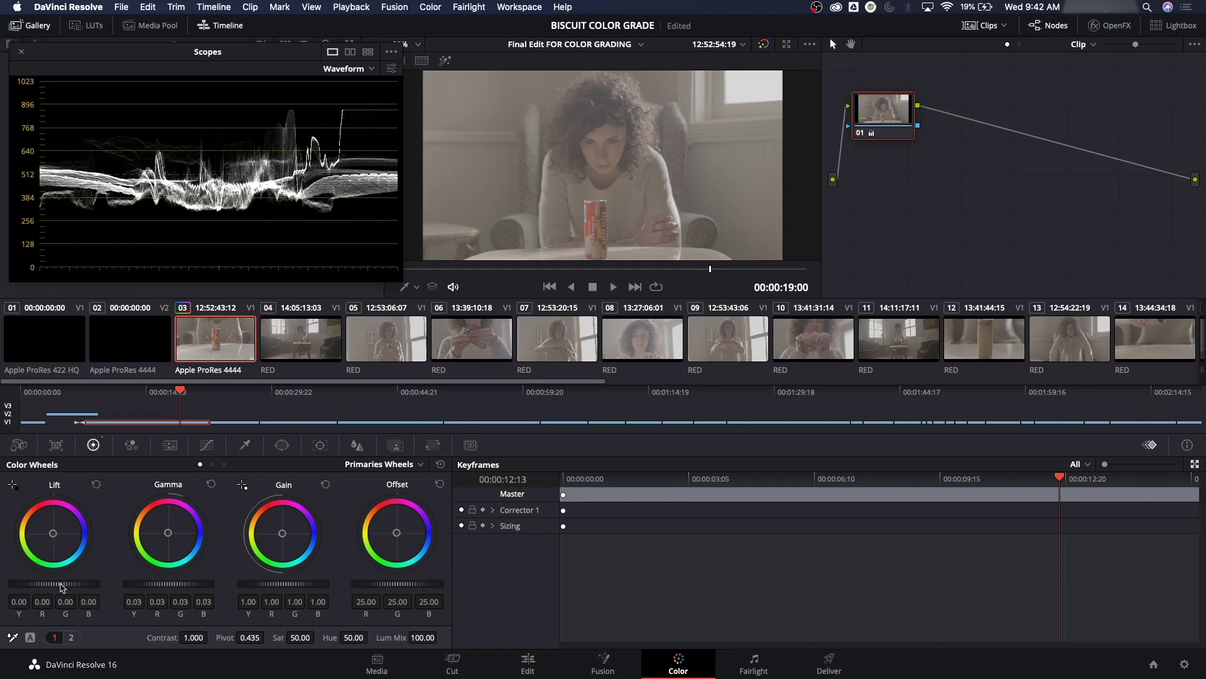
{"action": "left_click_drag", "start_coordinate": [65, 586], "coordinate": [46, 586]}
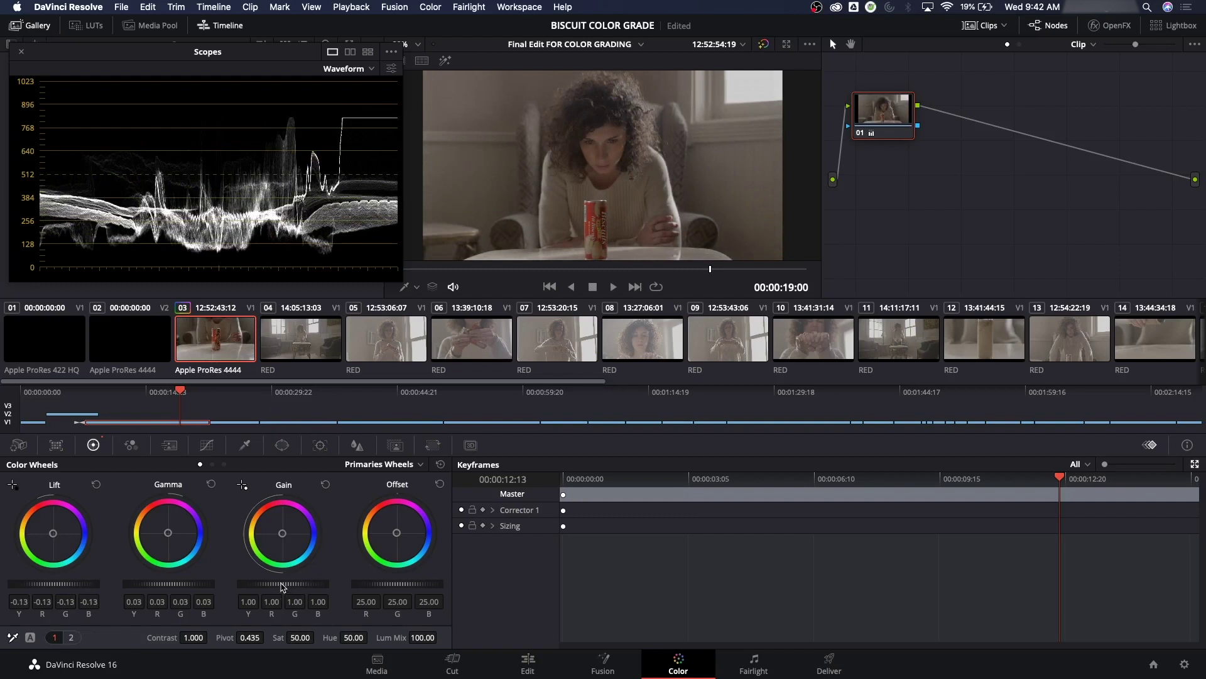
{"action": "left_click_drag", "start_coordinate": [282, 586], "coordinate": [297, 586]}
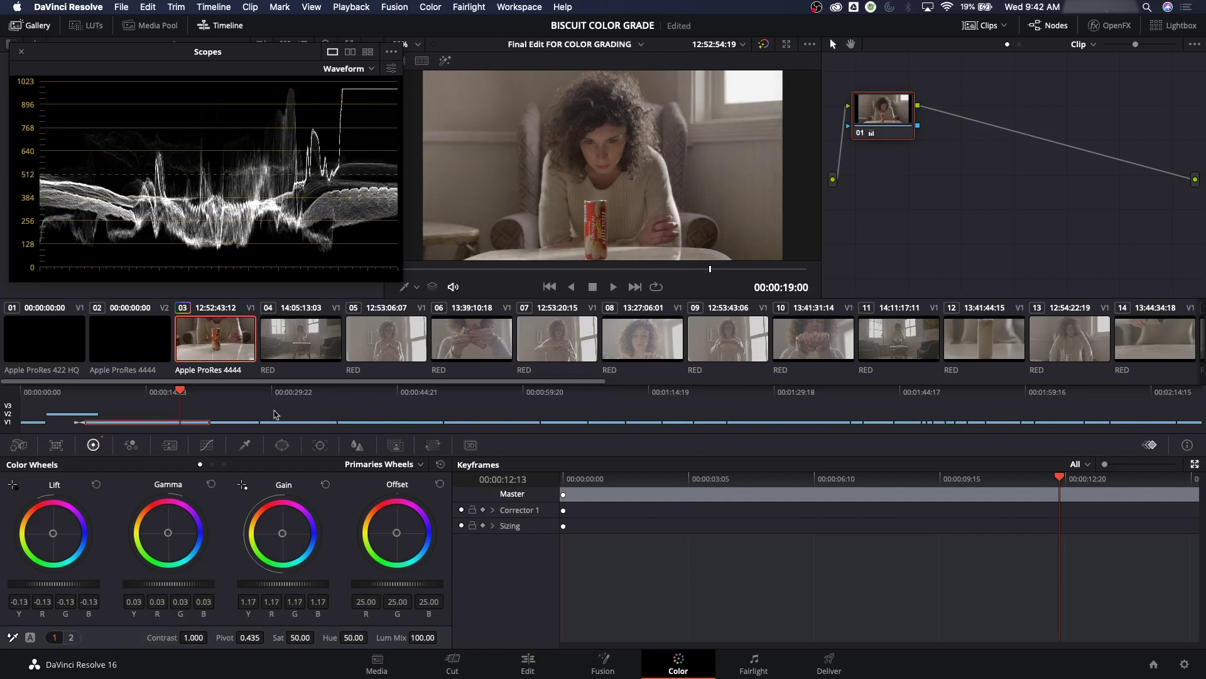
{"action": "left_click_drag", "start_coordinate": [283, 584], "coordinate": [285, 584]}
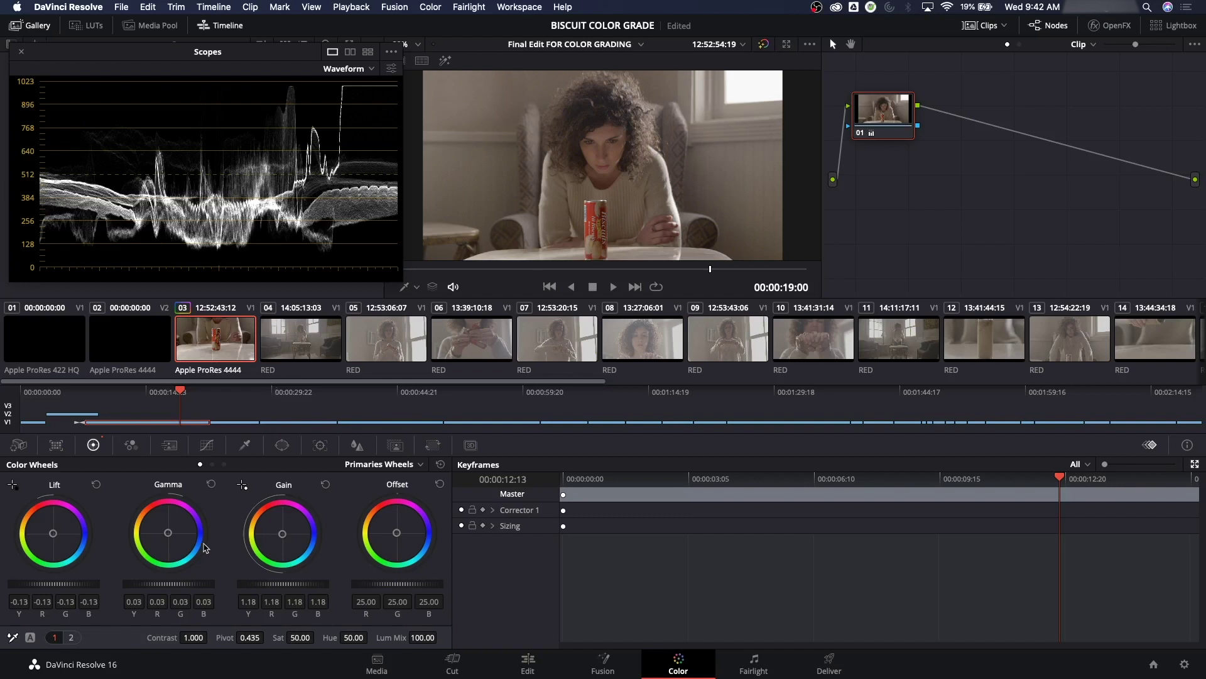
{"action": "left_click_drag", "start_coordinate": [205, 548], "coordinate": [235, 548]}
{"action": "left_click_drag", "start_coordinate": [68, 584], "coordinate": [61, 584]}
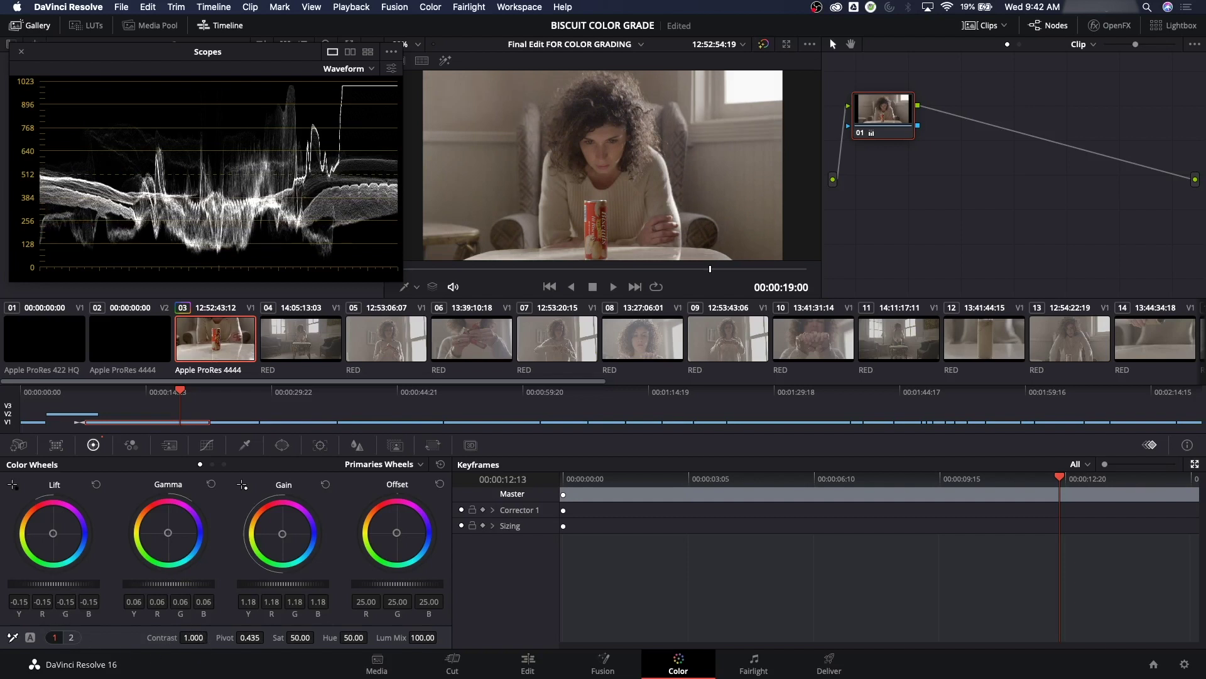
{"action": "mouse_move", "coordinate": [194, 637]}
{"action": "left_mouse_down"}
{"action": "mouse_move", "coordinate": [211, 637]}
{"action": "mouse_move", "coordinate": [197, 637]}
{"action": "left_mouse_up"}
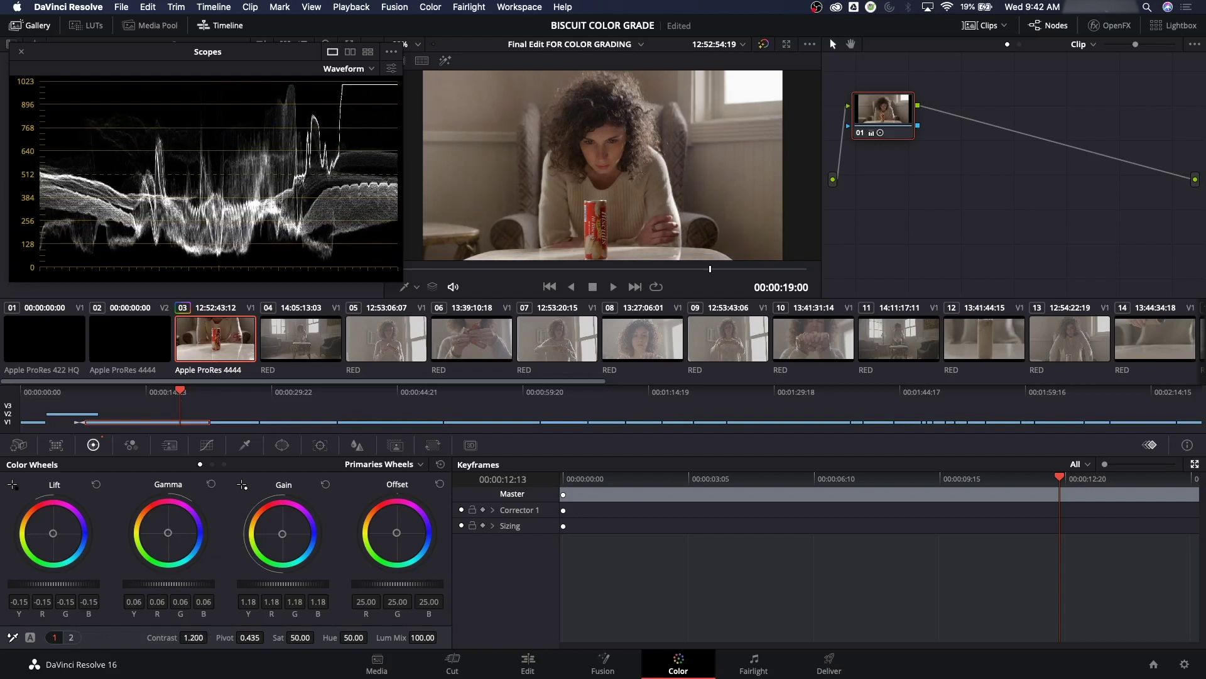
{"action": "left_click_drag", "start_coordinate": [166, 584], "coordinate": [175, 584]}
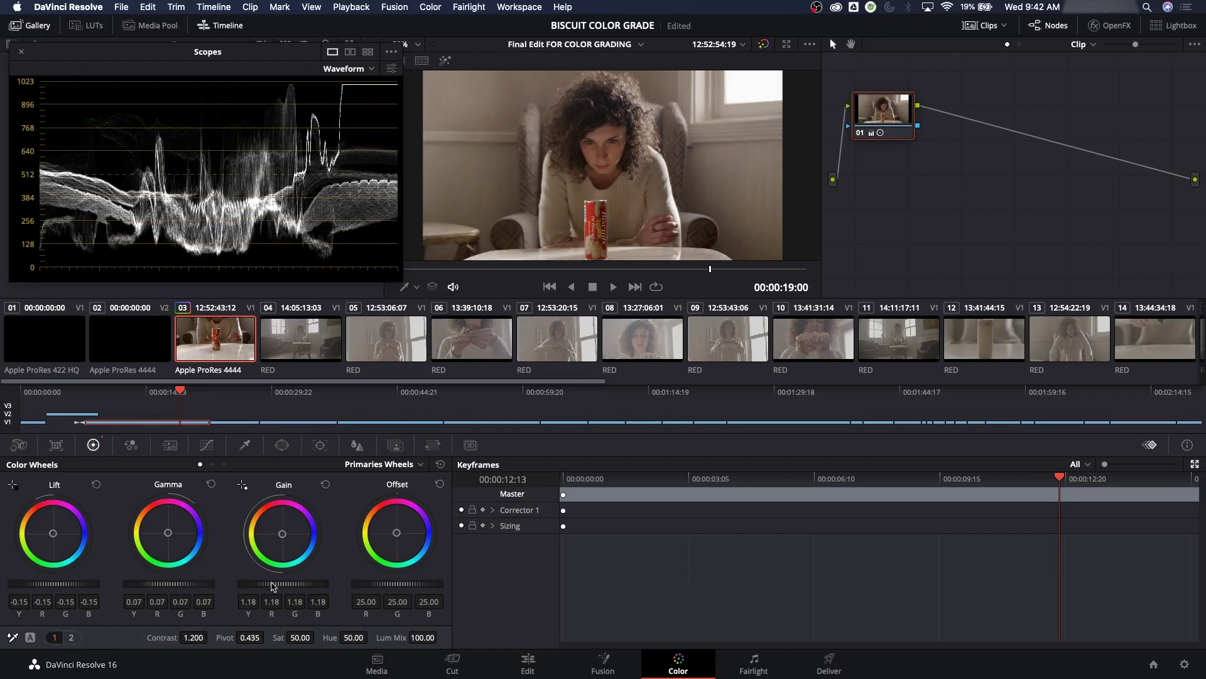
{"action": "left_click_drag", "start_coordinate": [273, 584], "coordinate": [254, 584]}
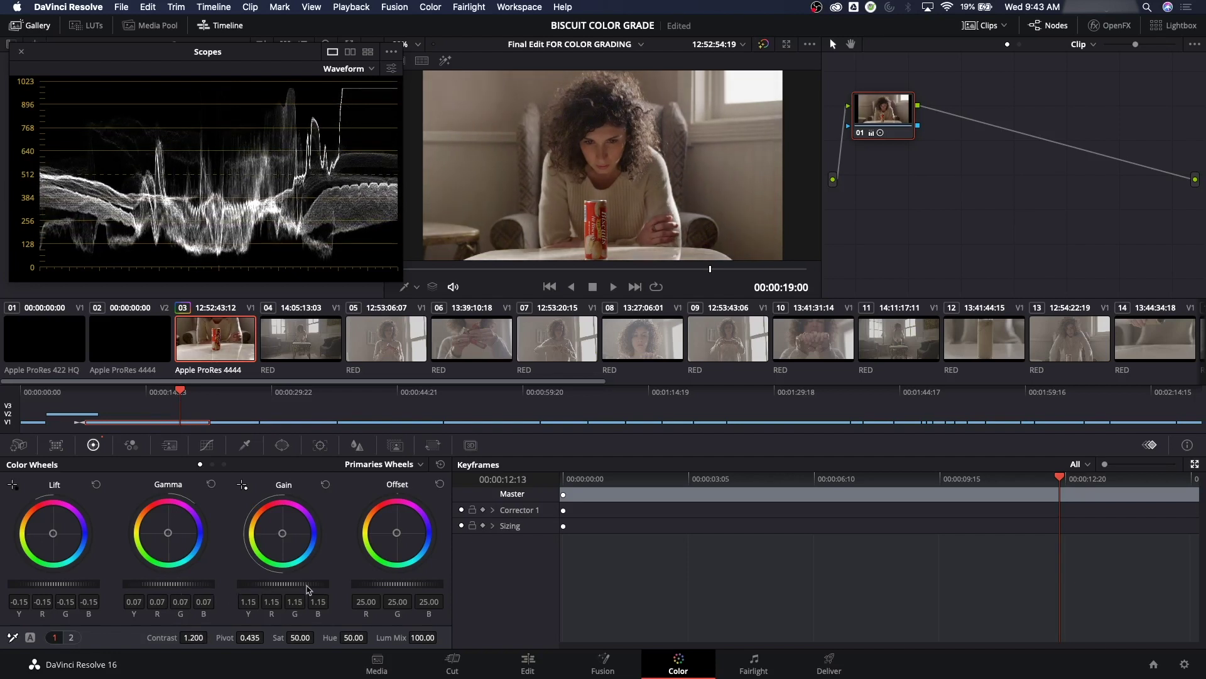
{"action": "left_click_drag", "start_coordinate": [182, 584], "coordinate": [192, 585]}
{"action": "left_click_drag", "start_coordinate": [891, 115], "coordinate": [928, 117]}
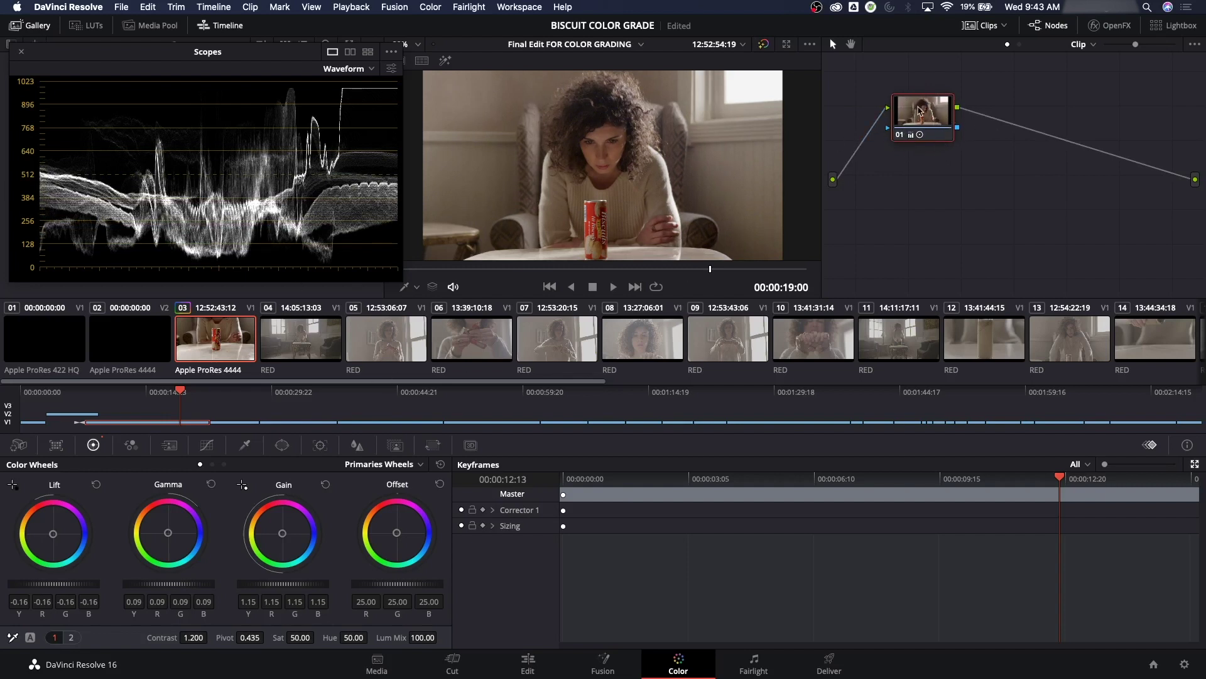
Clean up the node graph and settle node 01 between input and output
{"action": "key", "text": "super+shift+c"}
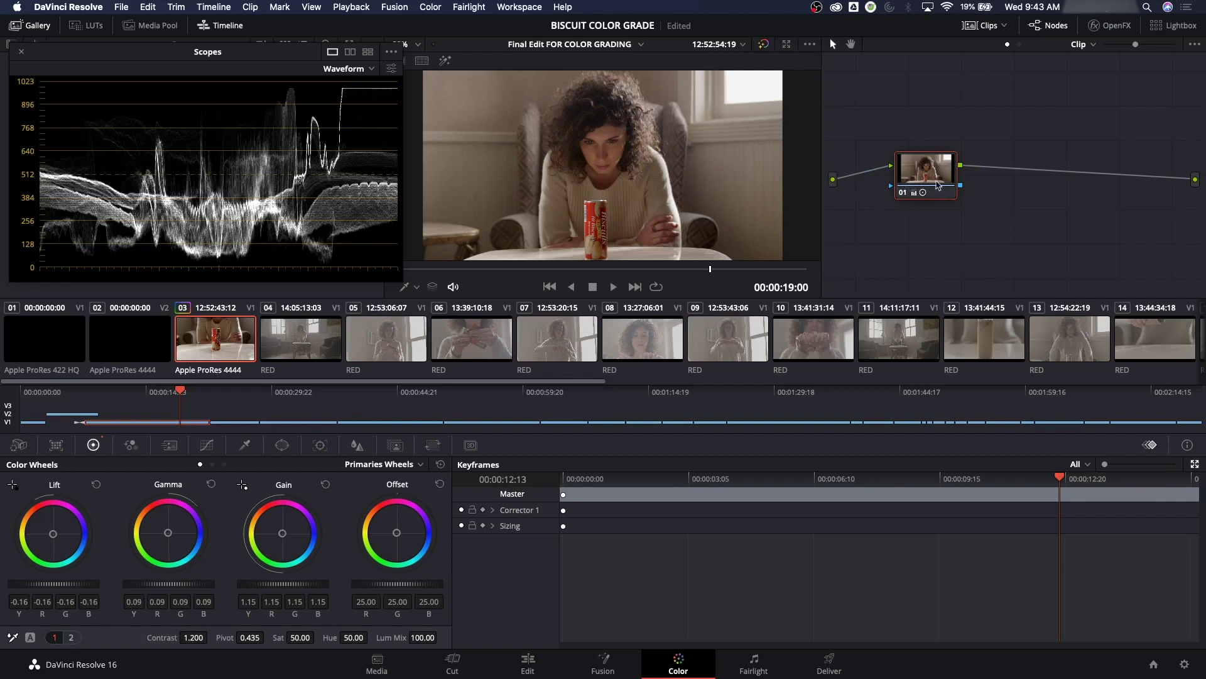
{"action": "left_click_drag", "start_coordinate": [900, 170], "coordinate": [891, 164]}
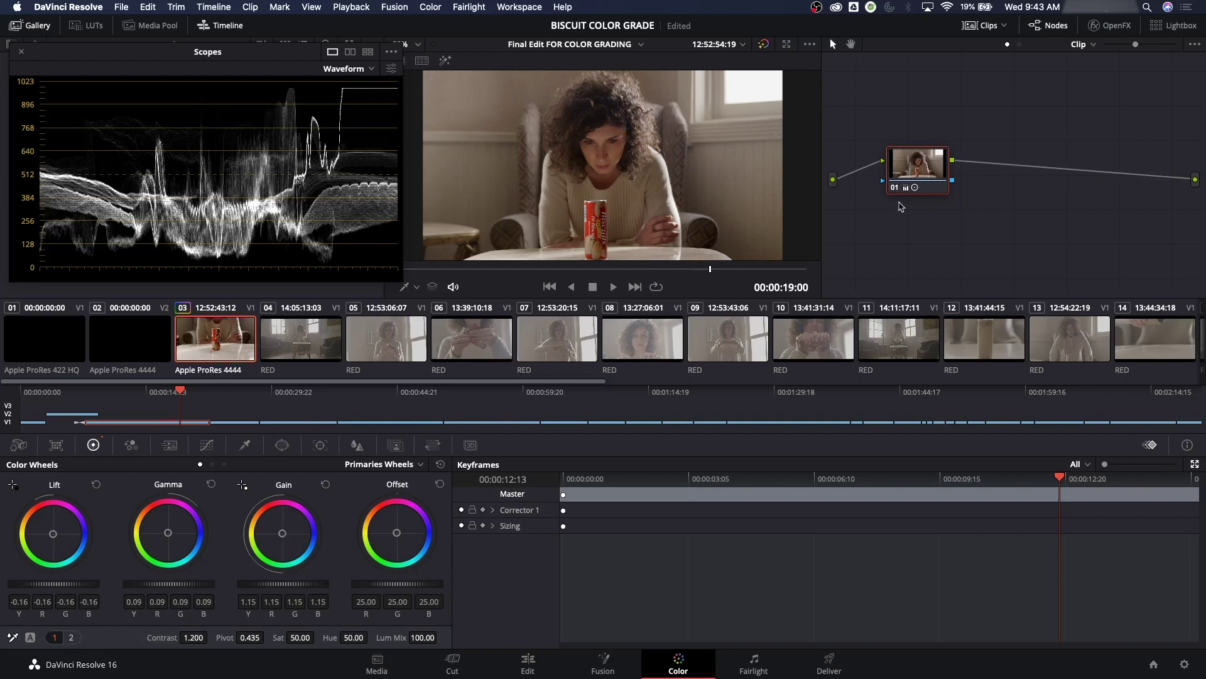
{"action": "left_click_drag", "start_coordinate": [915, 171], "coordinate": [903, 158]}
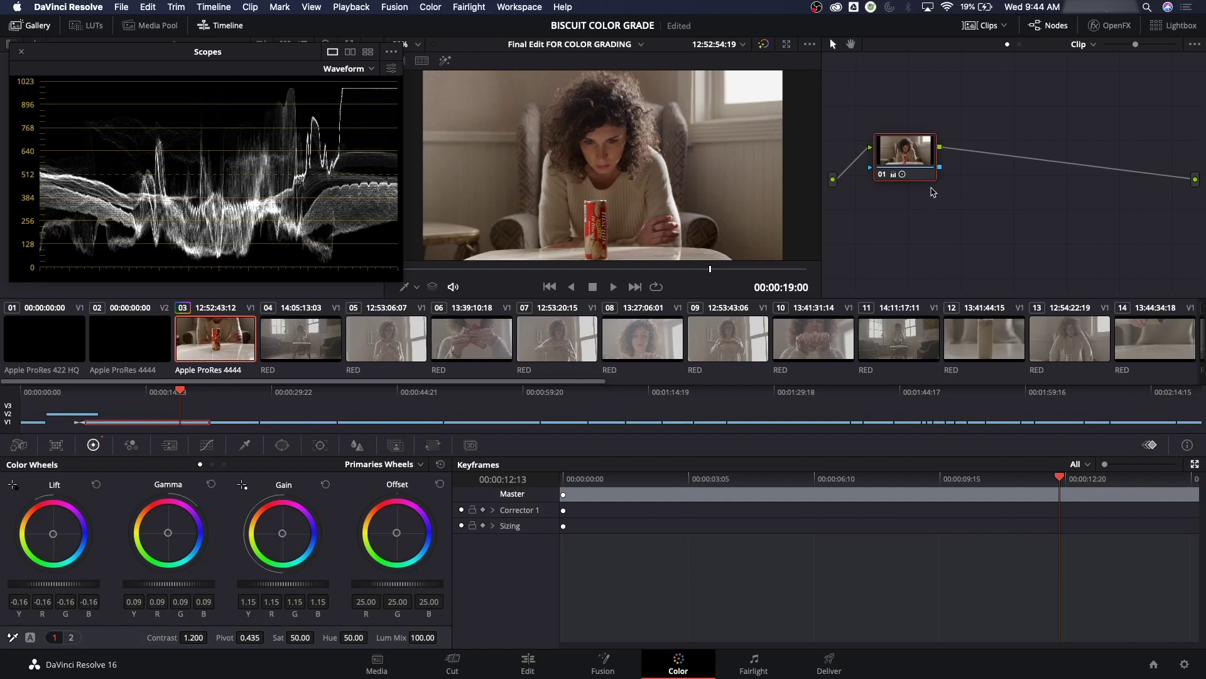
{"action": "mouse_move", "coordinate": [911, 154]}
{"action": "left_mouse_down"}
{"action": "mouse_move", "coordinate": [902, 157]}
{"action": "mouse_move", "coordinate": [916, 157]}
{"action": "left_mouse_up"}
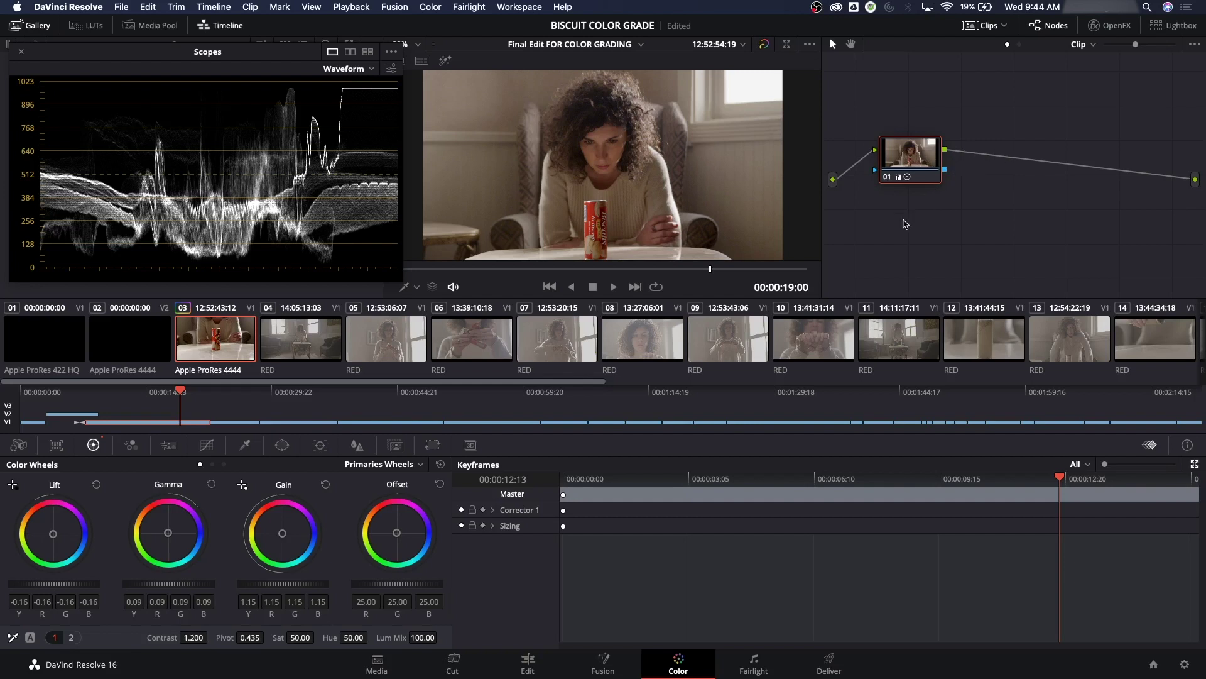
Add serial node 02 with Lift -0.05 and align nodes 01 and 02
{"action": "key", "text": "alt+s"}
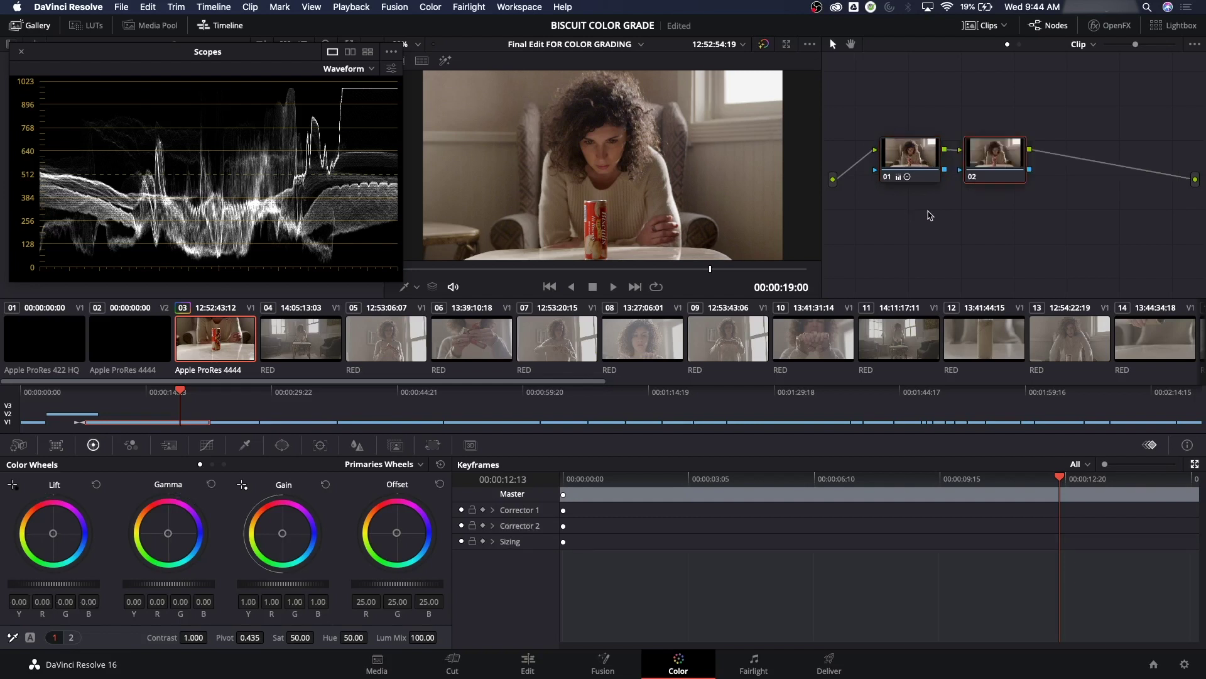
{"action": "left_click_drag", "start_coordinate": [989, 161], "coordinate": [998, 161]}
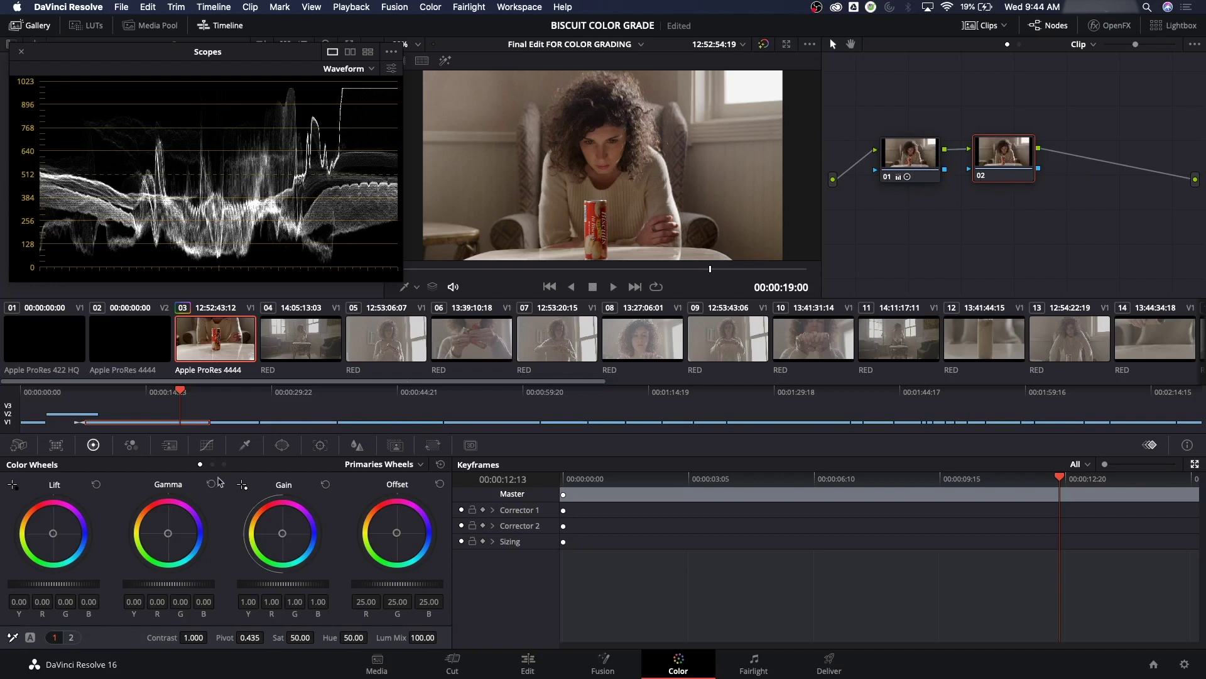
{"action": "left_click_drag", "start_coordinate": [61, 586], "coordinate": [14, 589]}
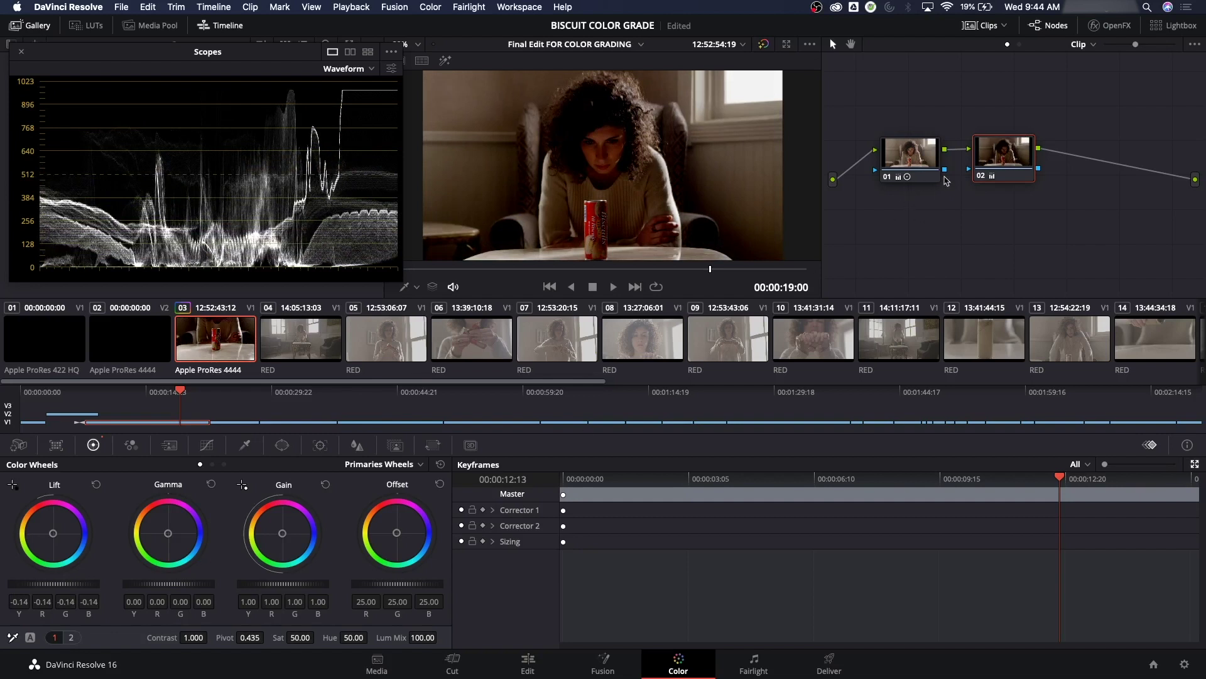
{"action": "left_click", "coordinate": [1010, 157]}
{"action": "left_click_drag", "start_coordinate": [55, 588], "coordinate": [88, 589]}
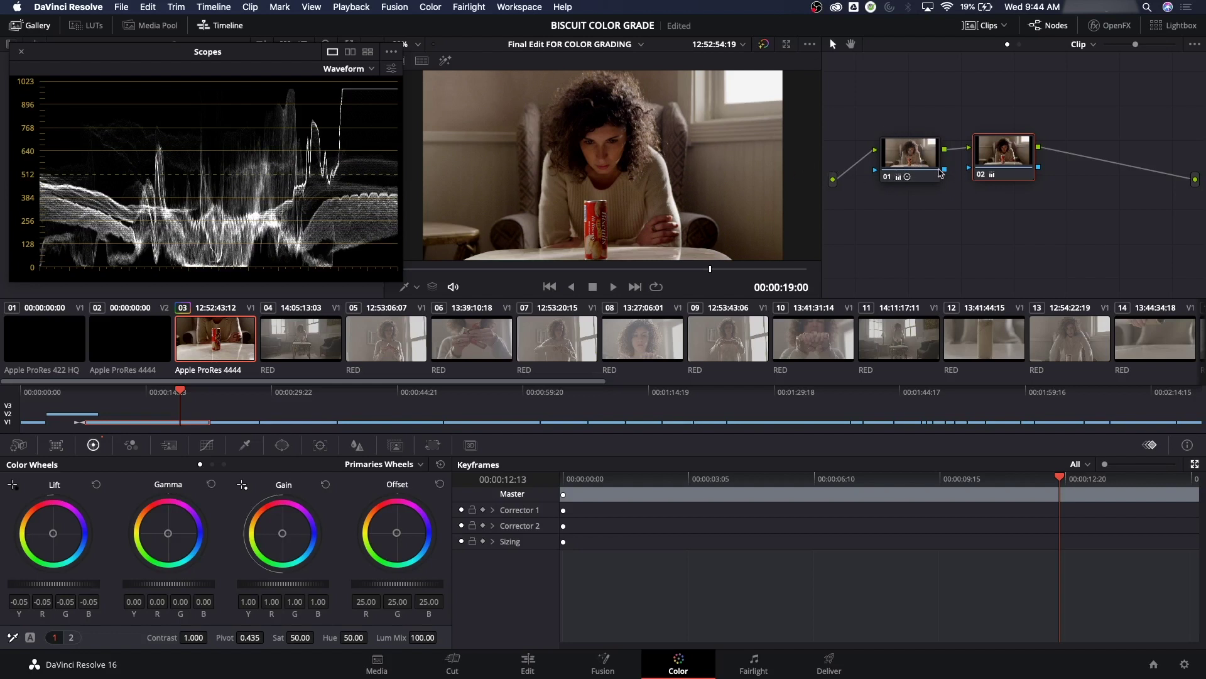
{"action": "left_click_drag", "start_coordinate": [928, 160], "coordinate": [923, 150]}
{"action": "left_click_drag", "start_coordinate": [997, 154], "coordinate": [997, 144]}
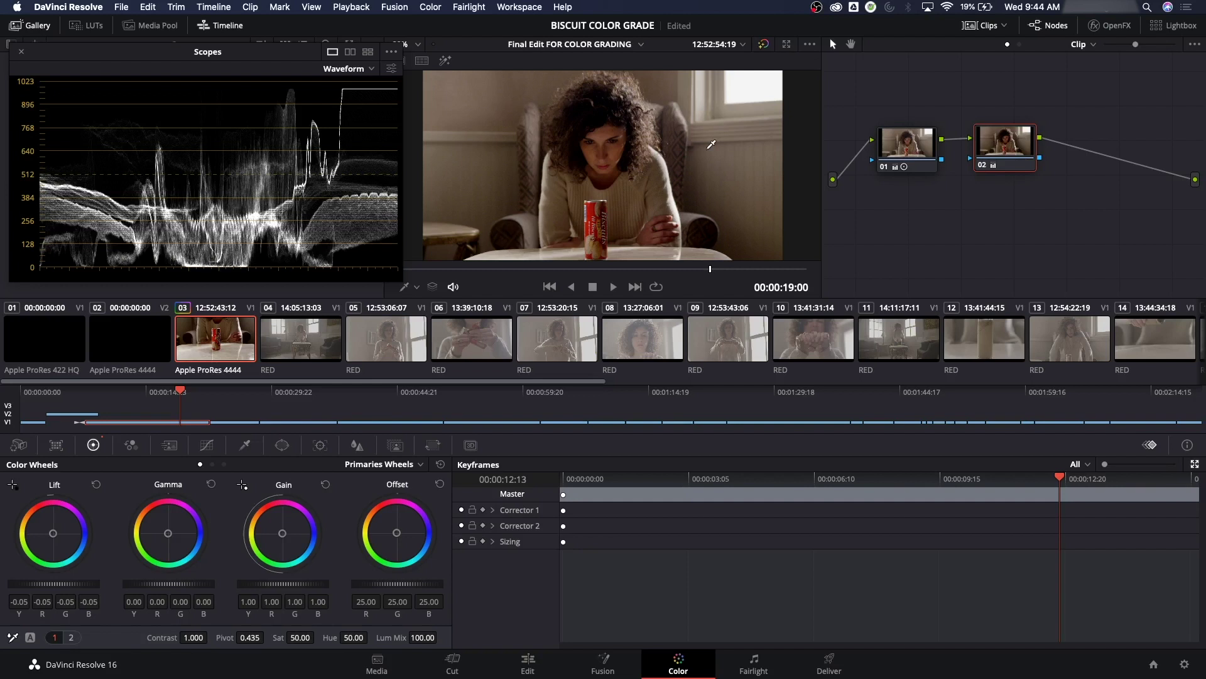
Compare against the ungraded original, then reset node 02's correction
{"action": "key", "text": "super+Home"}
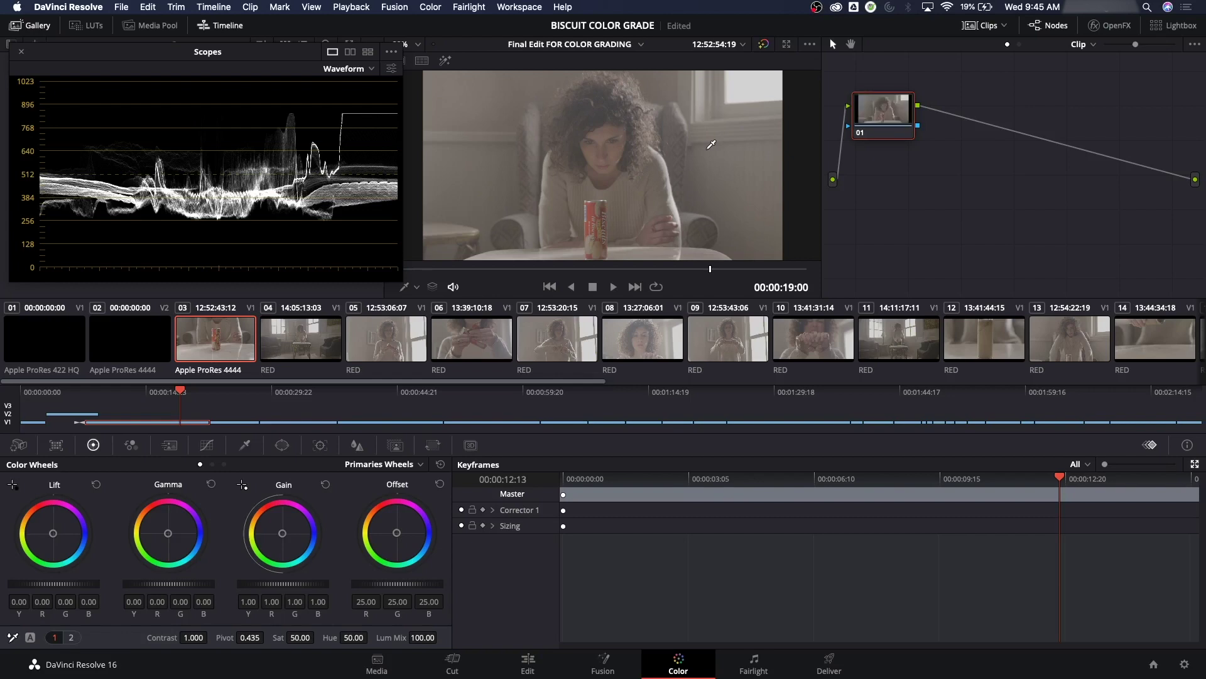
{"action": "key", "text": "super+z"}
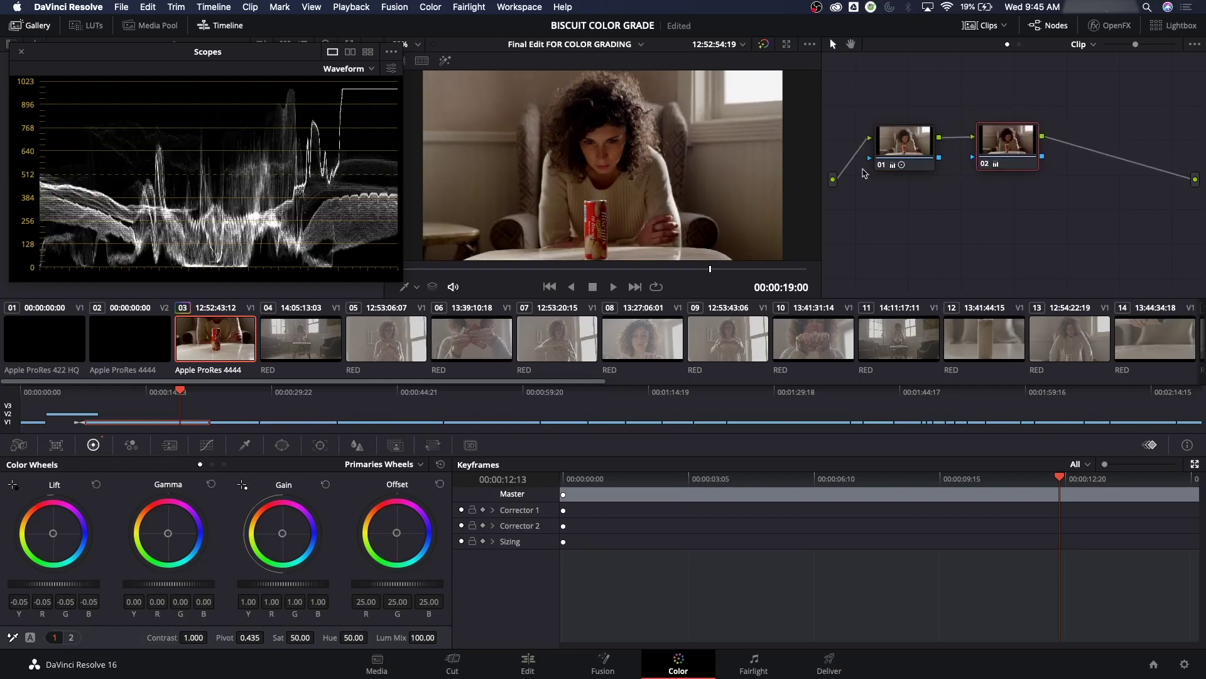
{"action": "left_click", "coordinate": [925, 141]}
{"action": "left_click", "coordinate": [984, 143]}
{"action": "key", "text": "super+z"}
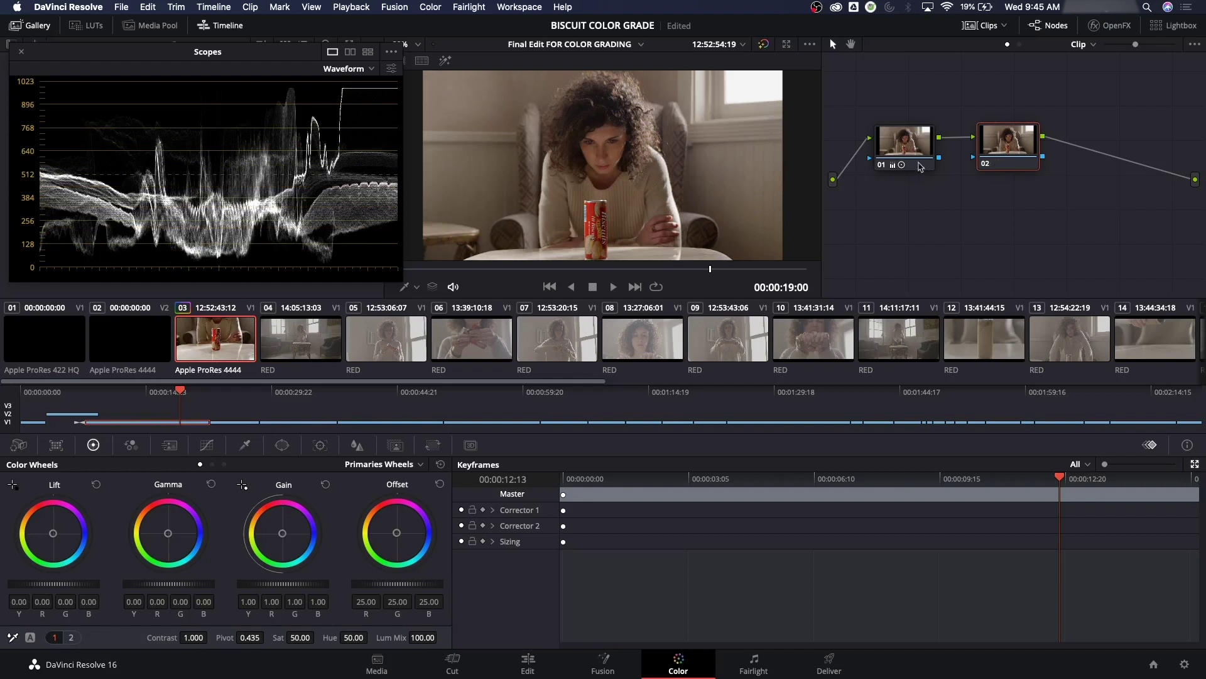
{"action": "left_click_drag", "start_coordinate": [993, 146], "coordinate": [987, 145]}
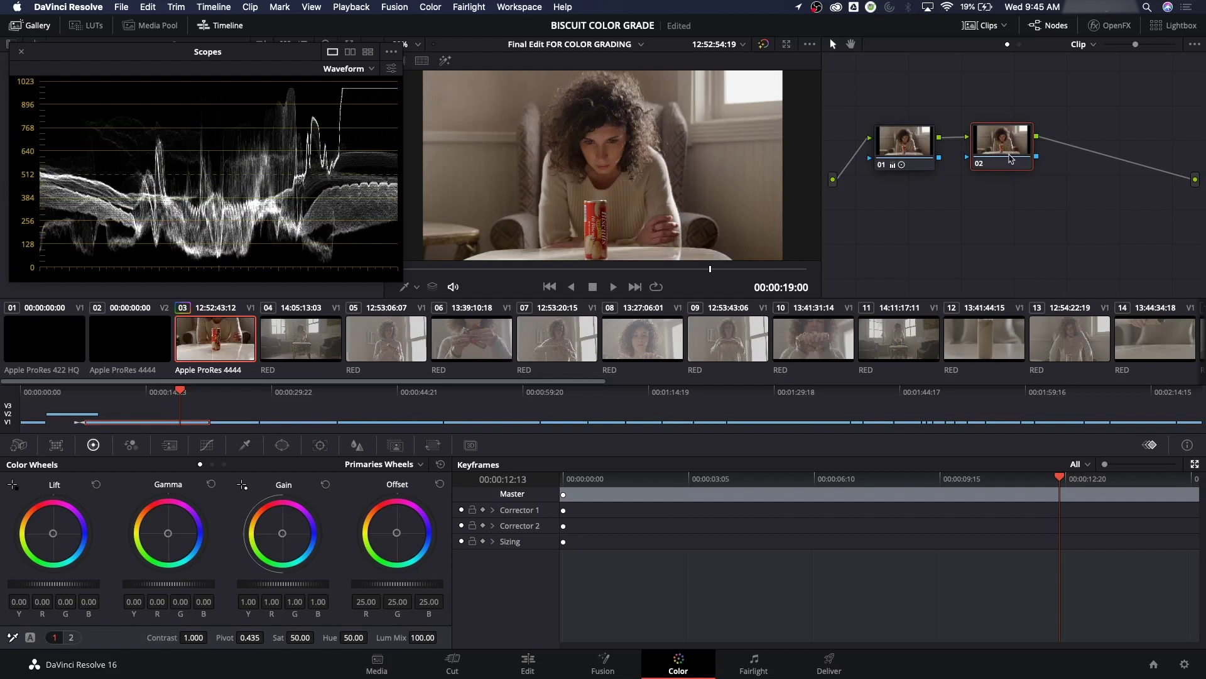
Add serial nodes 03 and 04, then delete them so only 01 and 02 remain
{"action": "key", "text": "alt+s"}
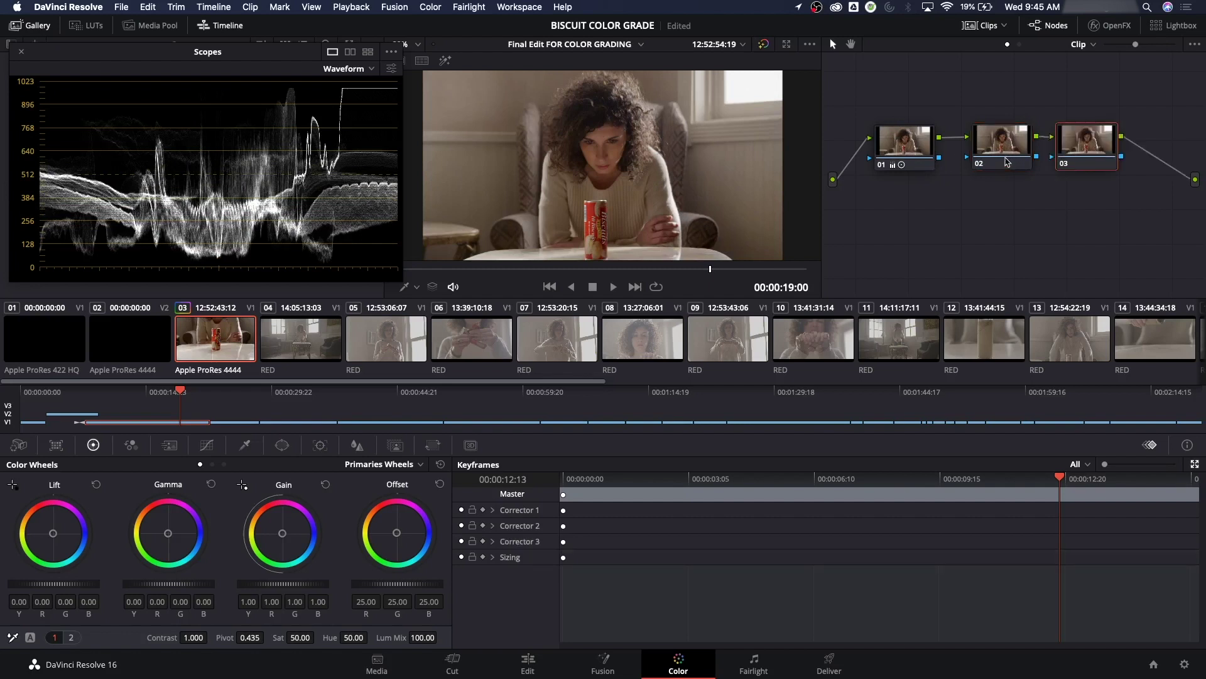
{"action": "key", "text": "alt+s"}
{"action": "left_click_drag", "start_coordinate": [905, 202], "coordinate": [1114, 230]}
{"action": "left_click_drag", "start_coordinate": [993, 147], "coordinate": [981, 124]}
{"action": "left_click_drag", "start_coordinate": [1081, 156], "coordinate": [1080, 111]}
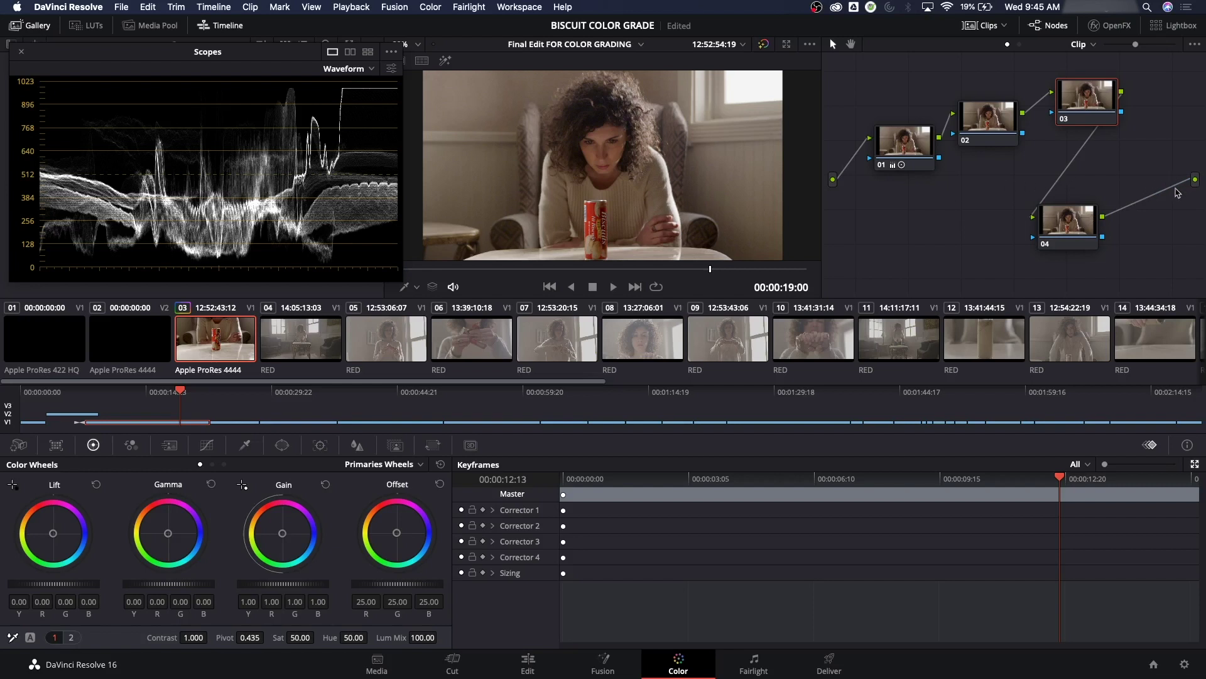
{"action": "key", "text": "BackSpace"}
{"action": "key", "text": "BackSpace"}
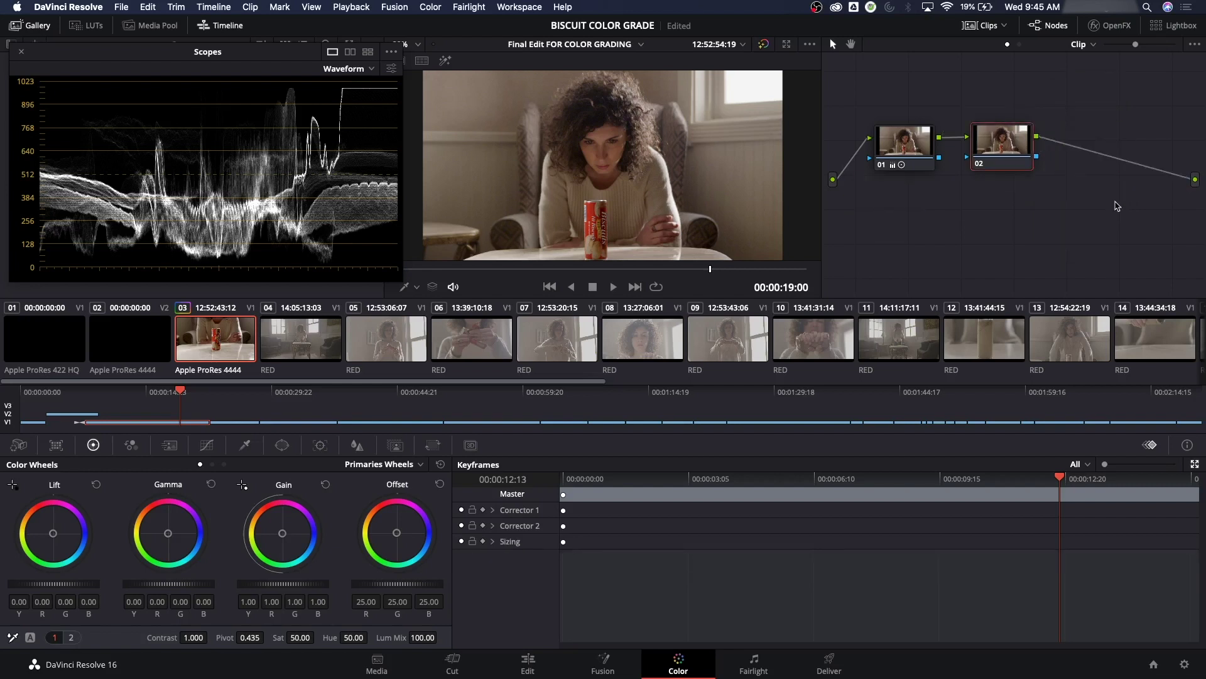
Tidy nodes 01 and 02, select node 01, and scrub back to an earlier frame
{"action": "left_click_drag", "start_coordinate": [1012, 152], "coordinate": [1026, 154]}
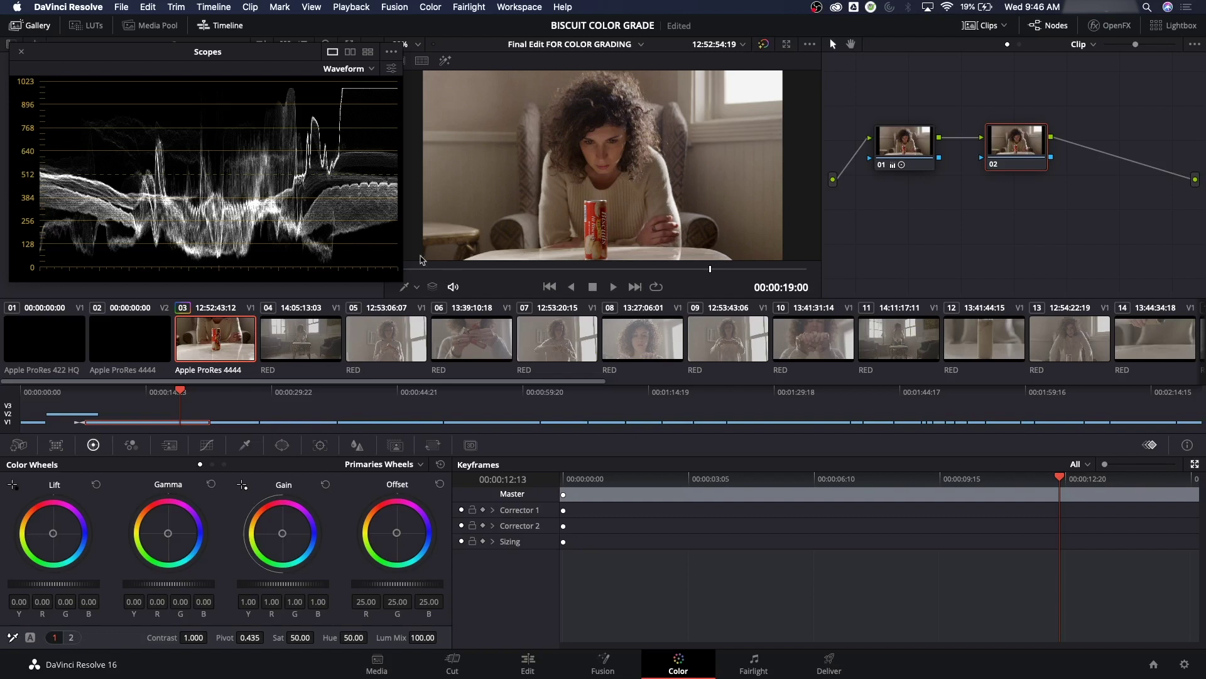
{"action": "left_click", "coordinate": [903, 151]}
{"action": "left_click_drag", "start_coordinate": [904, 148], "coordinate": [906, 140]}
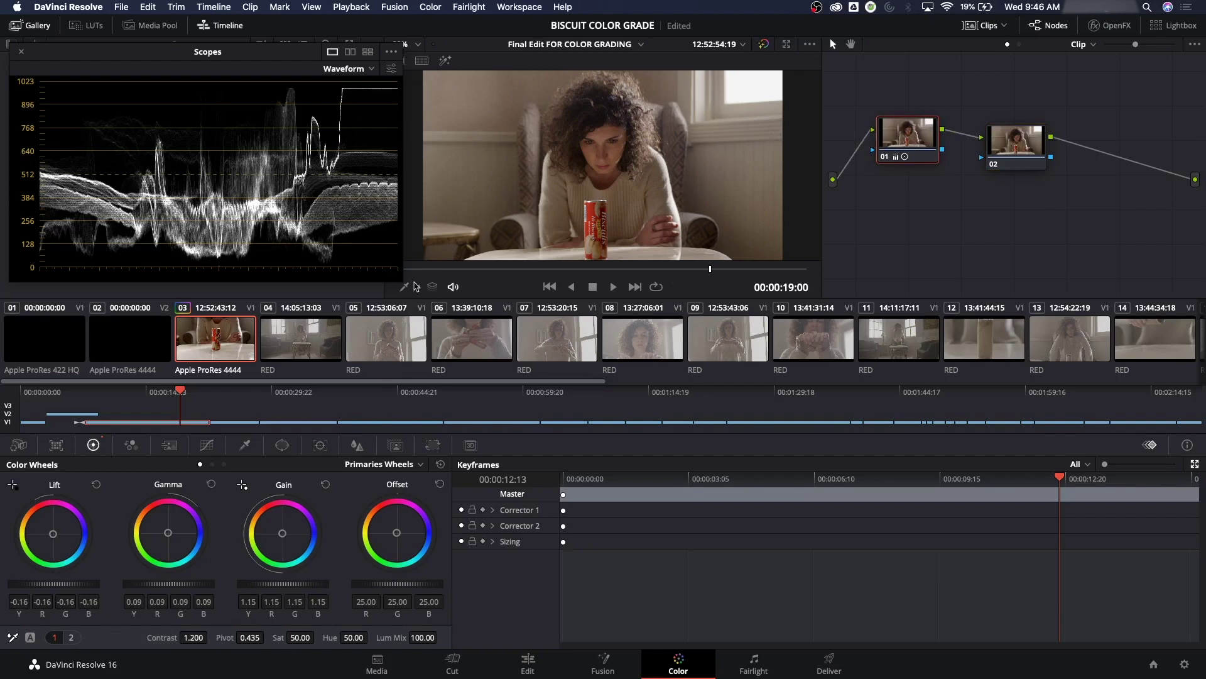
{"action": "mouse_move", "coordinate": [181, 403]}
{"action": "left_mouse_down"}
{"action": "mouse_move", "coordinate": [140, 403]}
{"action": "mouse_move", "coordinate": [169, 403]}
{"action": "left_mouse_up"}
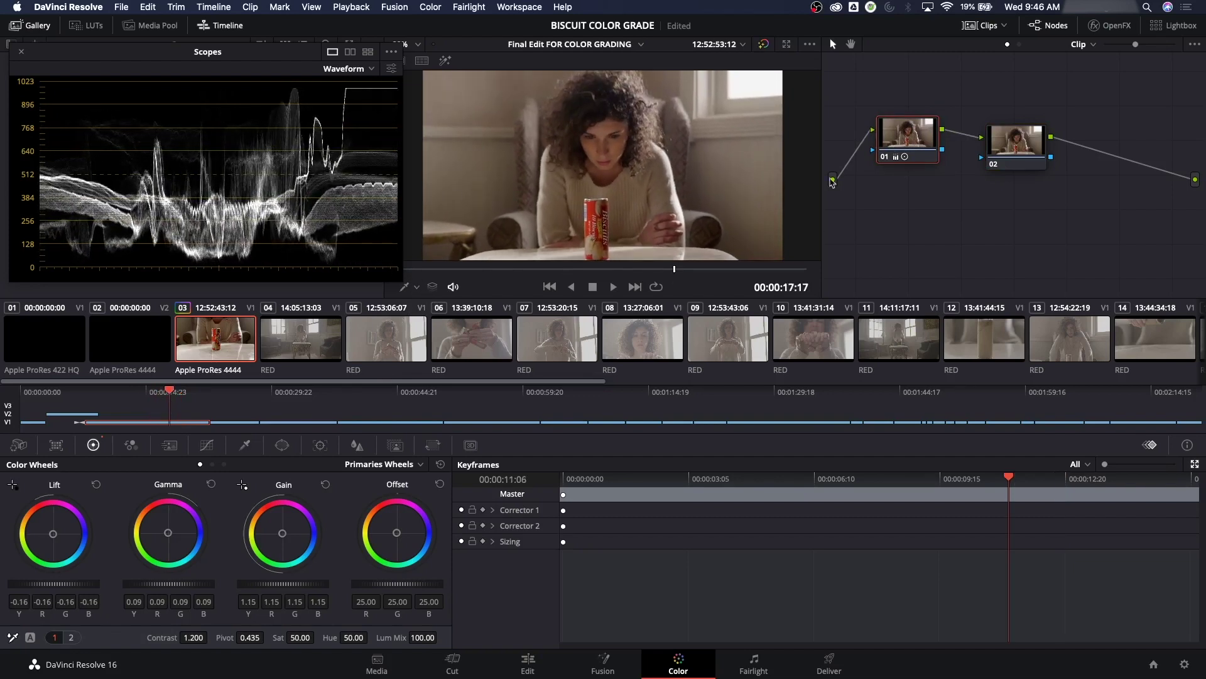
{"action": "left_click_drag", "start_coordinate": [918, 127], "coordinate": [917, 130]}
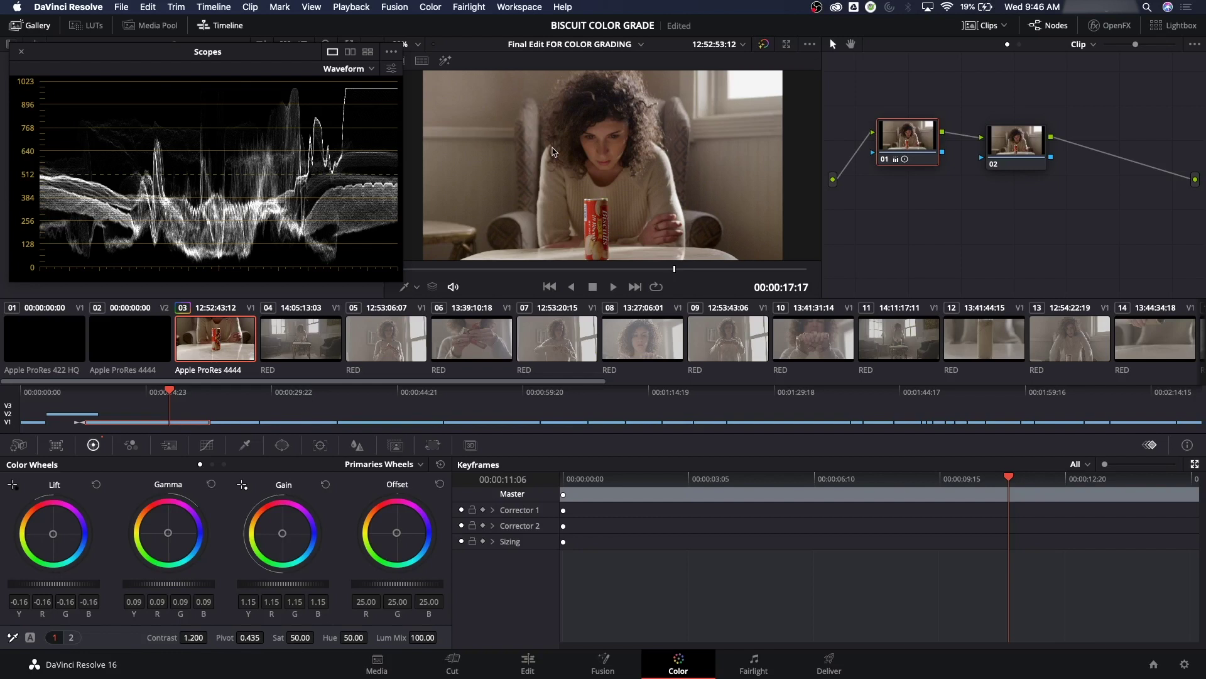
{"action": "key", "text": "ctrl+d"}
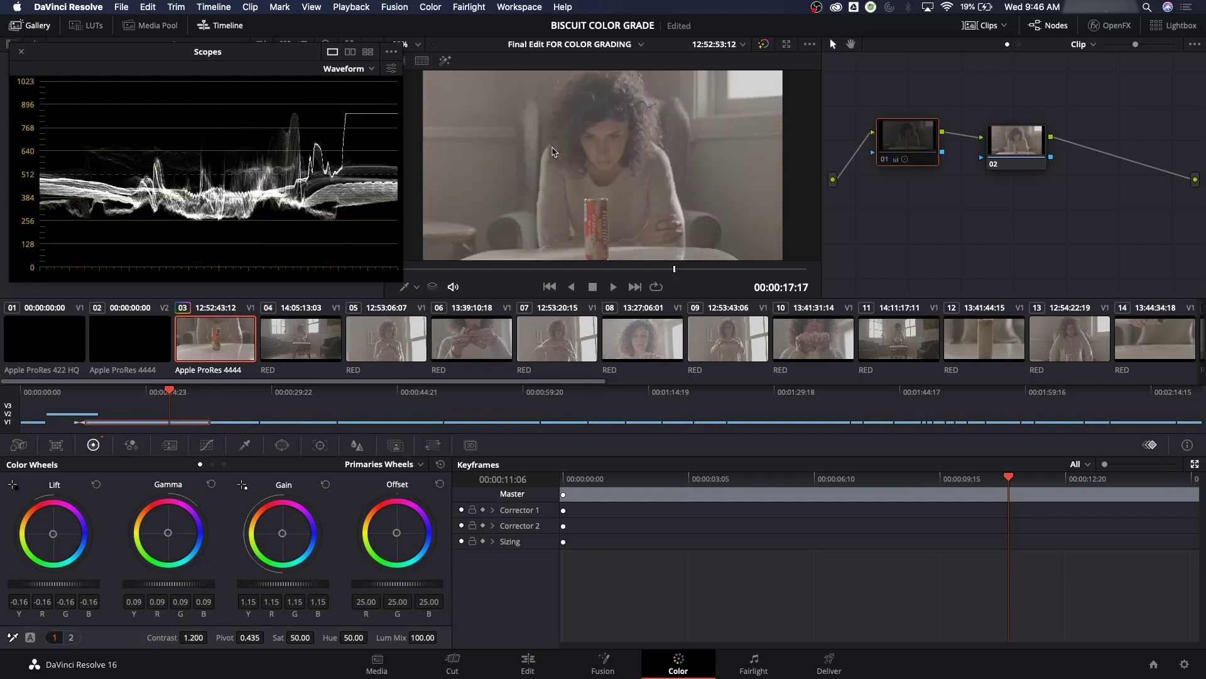
{"action": "key", "text": "ctrl+d"}
{"action": "key", "text": "ctrl+d"}
{"action": "key", "text": "ctrl+d"}
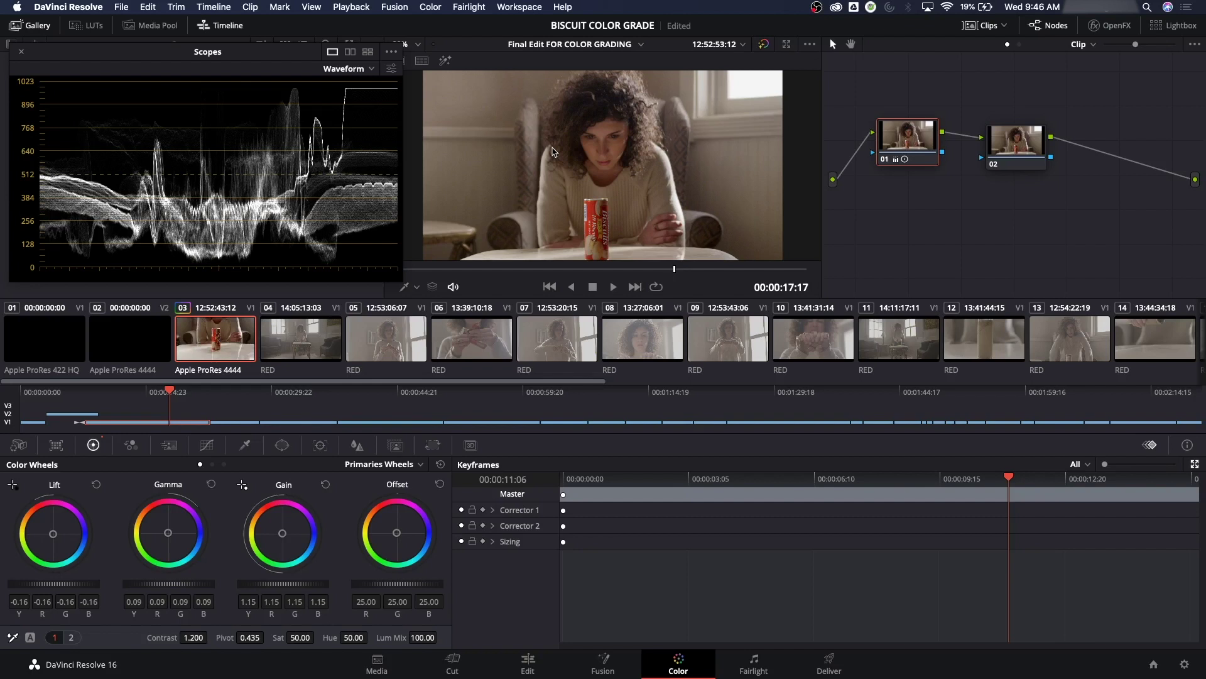
{"action": "key", "text": "ctrl+d"}
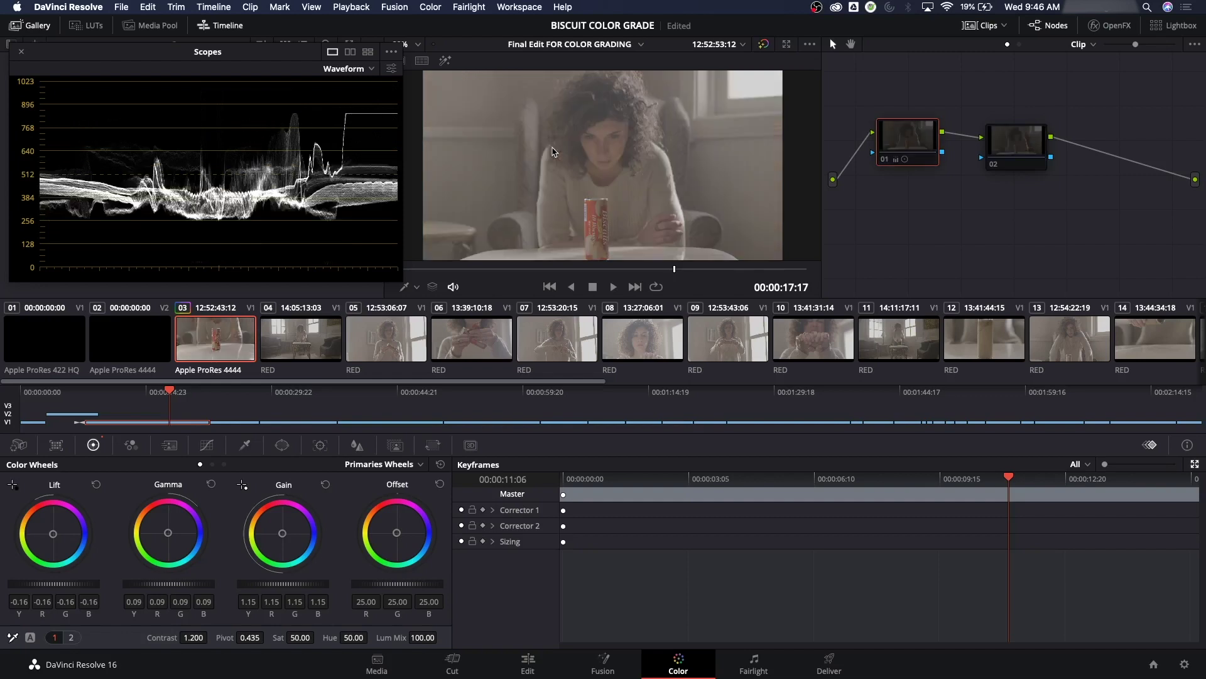
{"action": "key", "text": "ctrl+d"}
{"action": "key", "text": "ctrl+d"}
{"action": "key", "text": "ctrl+d"}
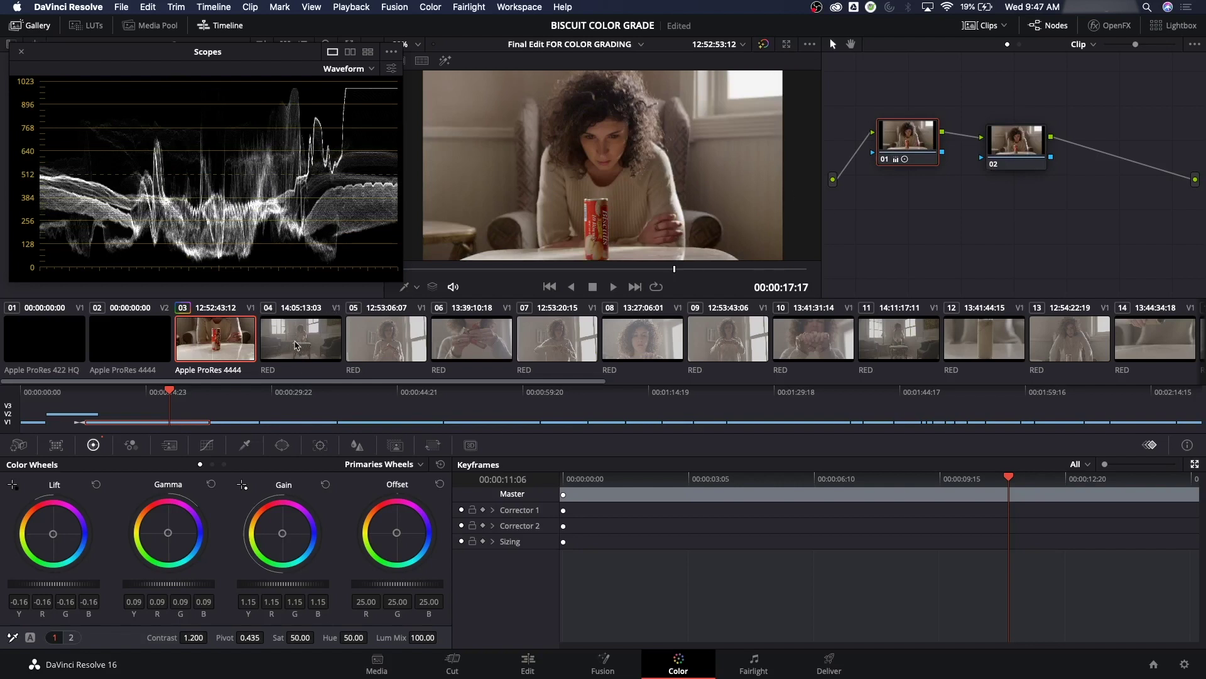
Grade clip 04 with slightly brighter midtones, Lift -0.07 and Contrast 1.254
{"action": "left_click", "coordinate": [297, 345]}
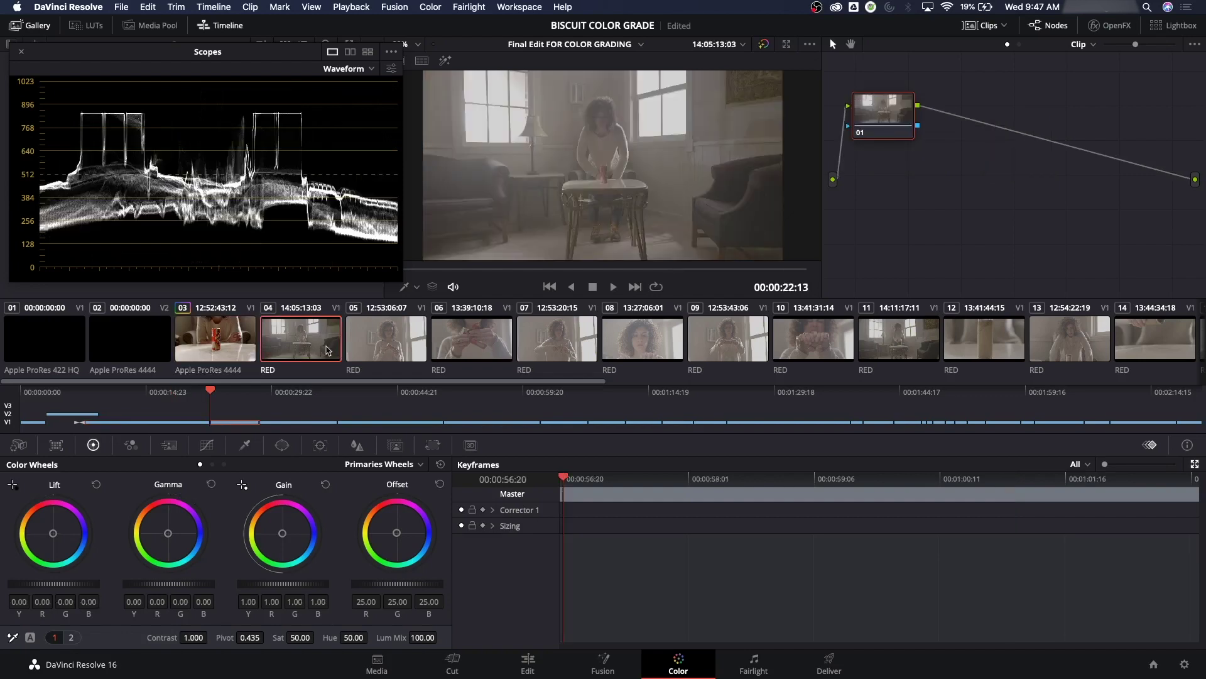
{"action": "left_click_drag", "start_coordinate": [157, 591], "coordinate": [211, 589]}
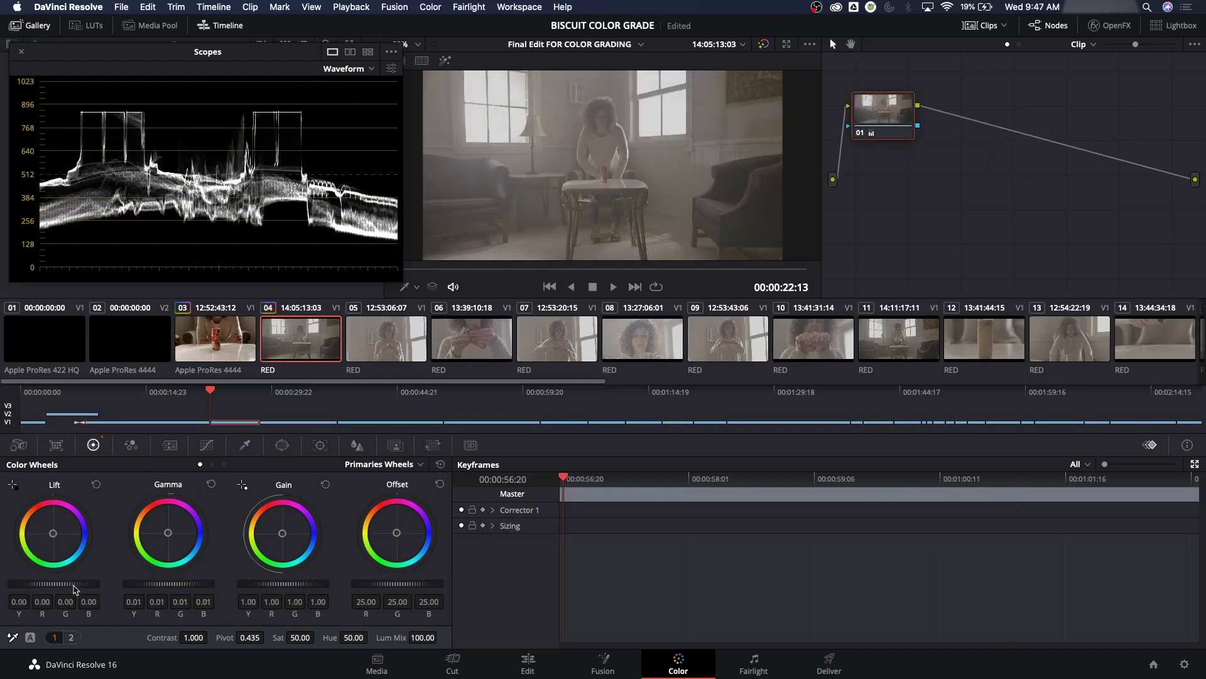
{"action": "left_click_drag", "start_coordinate": [75, 591], "coordinate": [44, 590]}
{"action": "left_click_drag", "start_coordinate": [196, 638], "coordinate": [218, 635]}
{"action": "left_click_drag", "start_coordinate": [25, 590], "coordinate": [39, 590]}
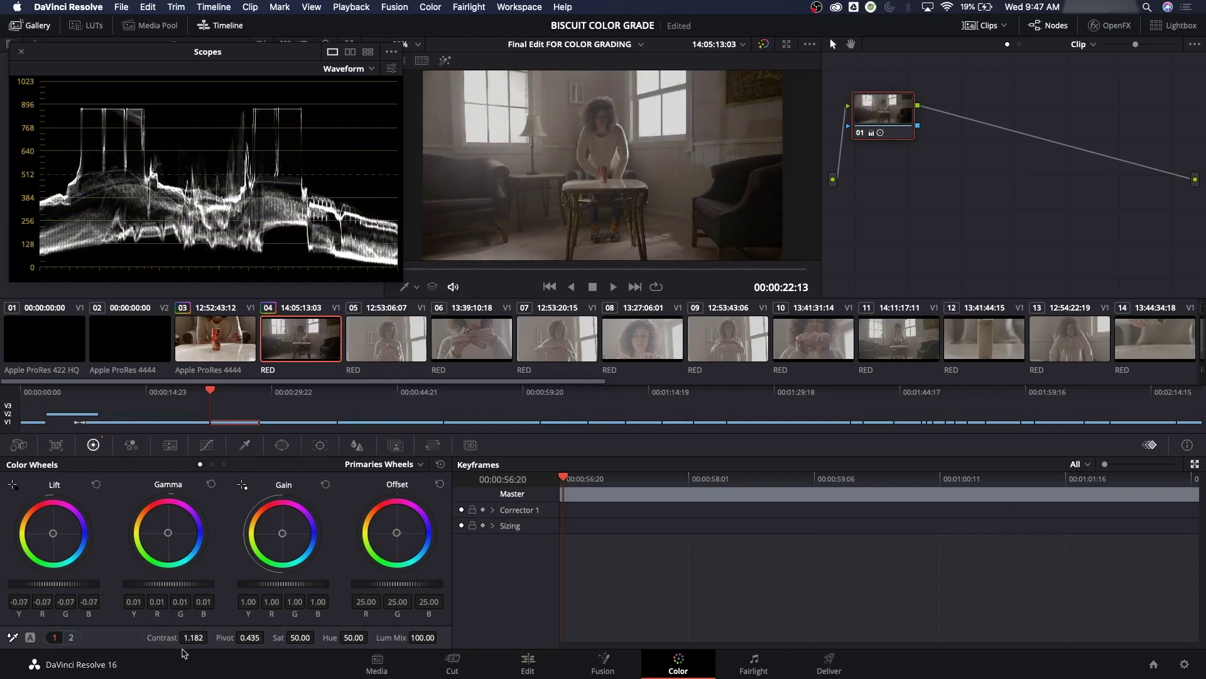
{"action": "left_click_drag", "start_coordinate": [195, 639], "coordinate": [206, 638]}
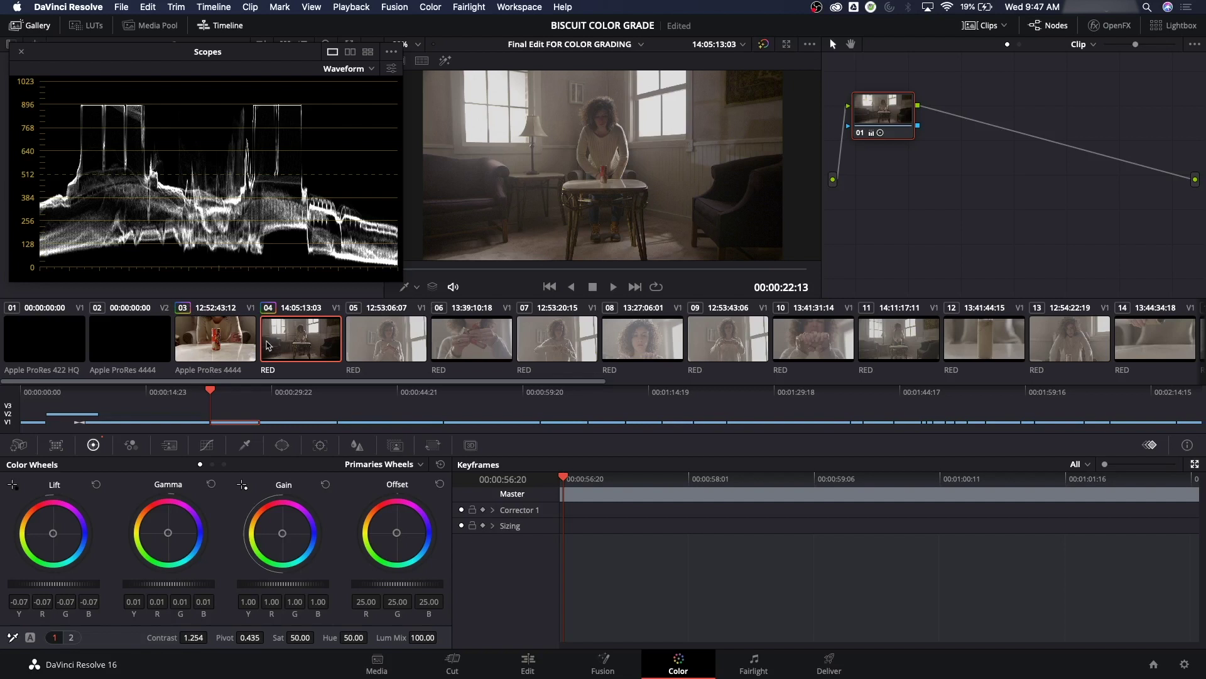
{"action": "key", "text": "shift+d"}
{"action": "left_click", "coordinate": [245, 349]}
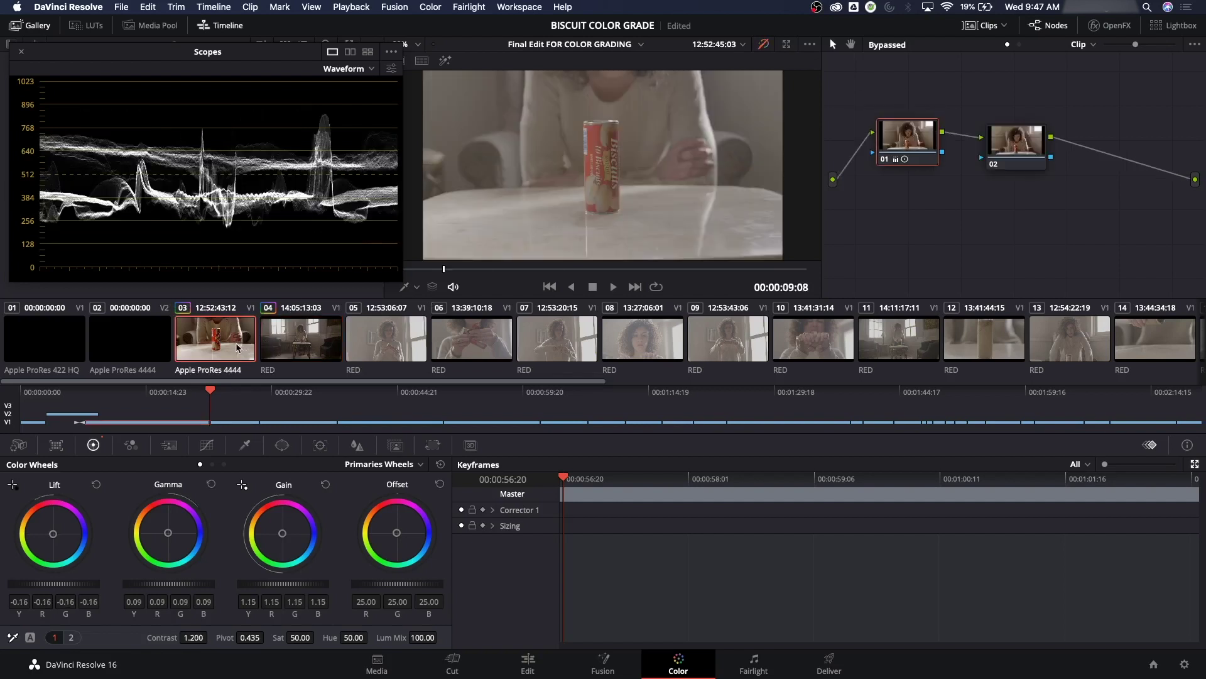
{"action": "left_click", "coordinate": [317, 342]}
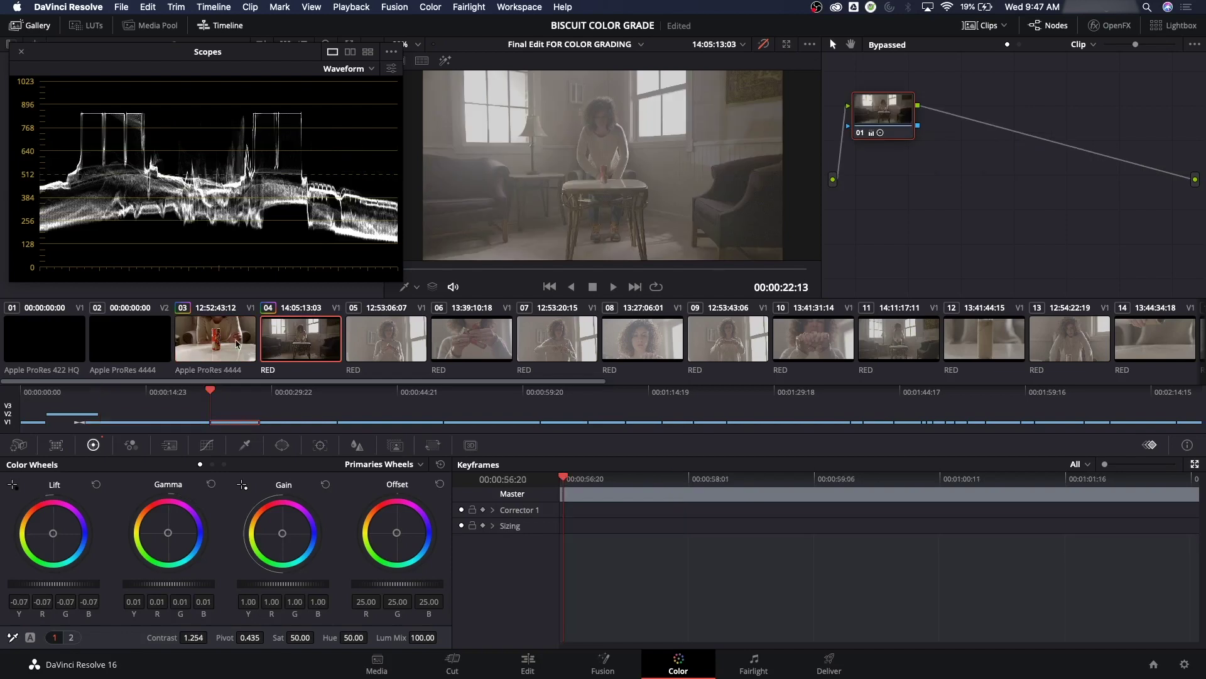
{"action": "left_click", "coordinate": [241, 344]}
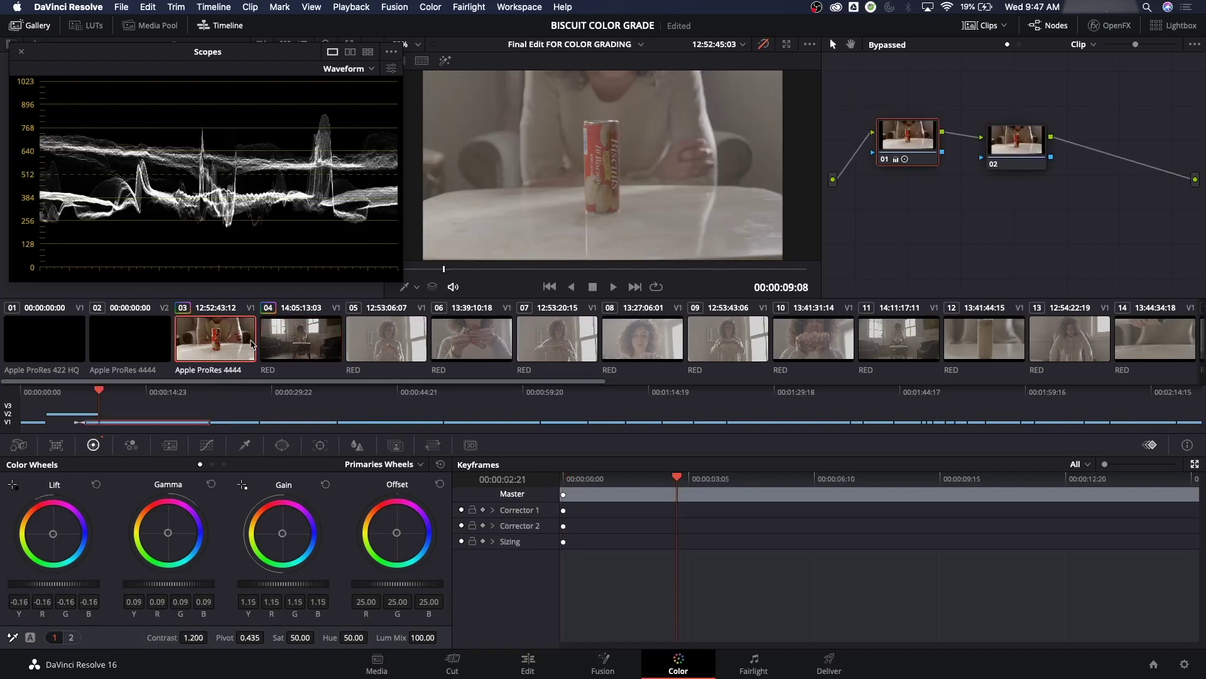
{"action": "left_click", "coordinate": [300, 356]}
{"action": "left_click", "coordinate": [385, 350]}
{"action": "left_click", "coordinate": [468, 347]}
{"action": "left_click", "coordinate": [531, 345]}
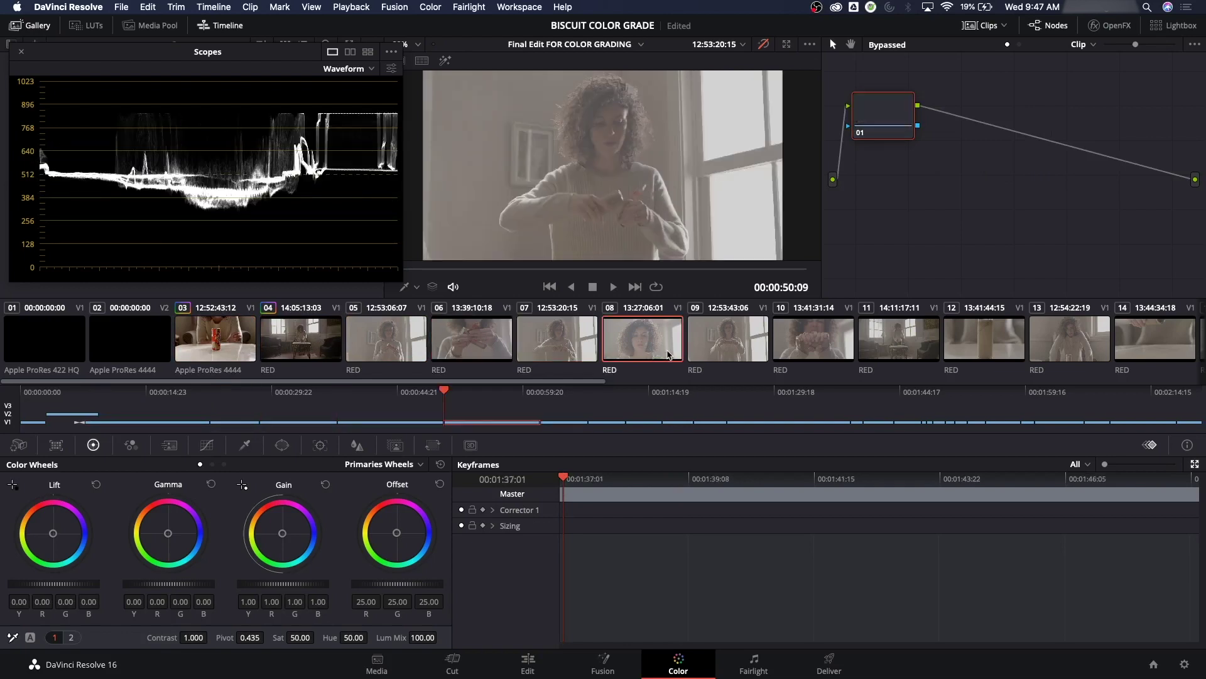
{"action": "left_click", "coordinate": [642, 347]}
{"action": "left_click", "coordinate": [728, 347]}
{"action": "left_click", "coordinate": [815, 346]}
{"action": "left_click", "coordinate": [468, 347]}
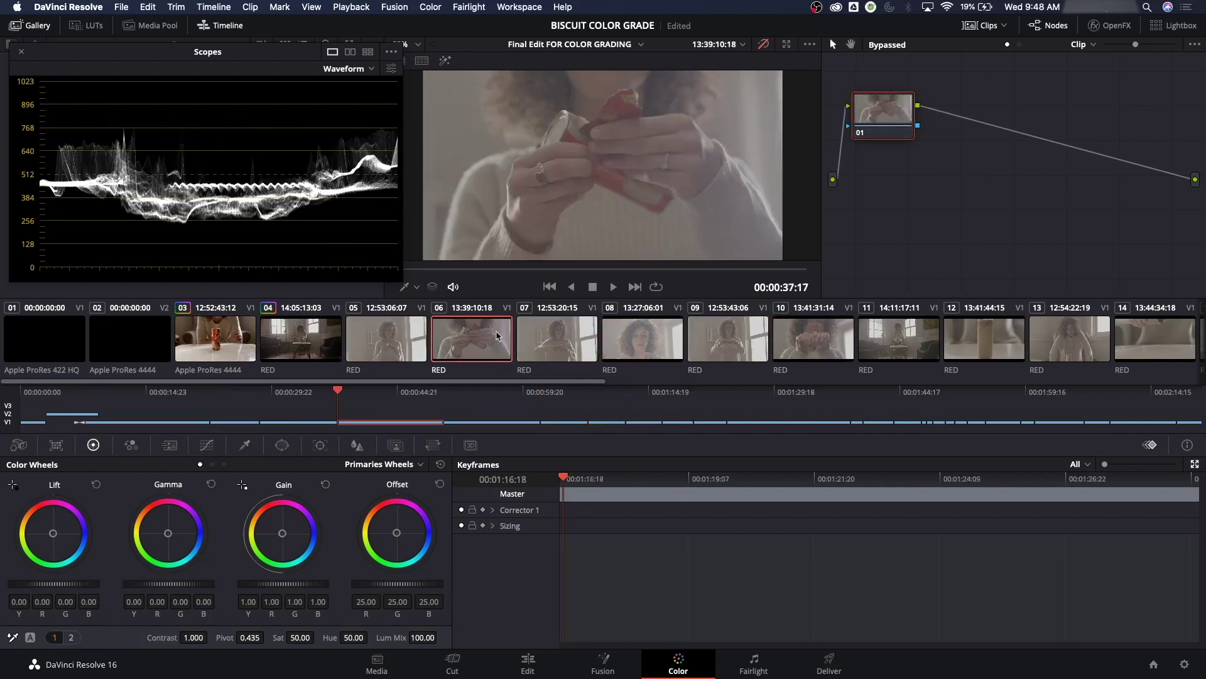
{"action": "left_click", "coordinate": [662, 343]}
{"action": "left_click", "coordinate": [715, 343]}
{"action": "left_click", "coordinate": [801, 346]}
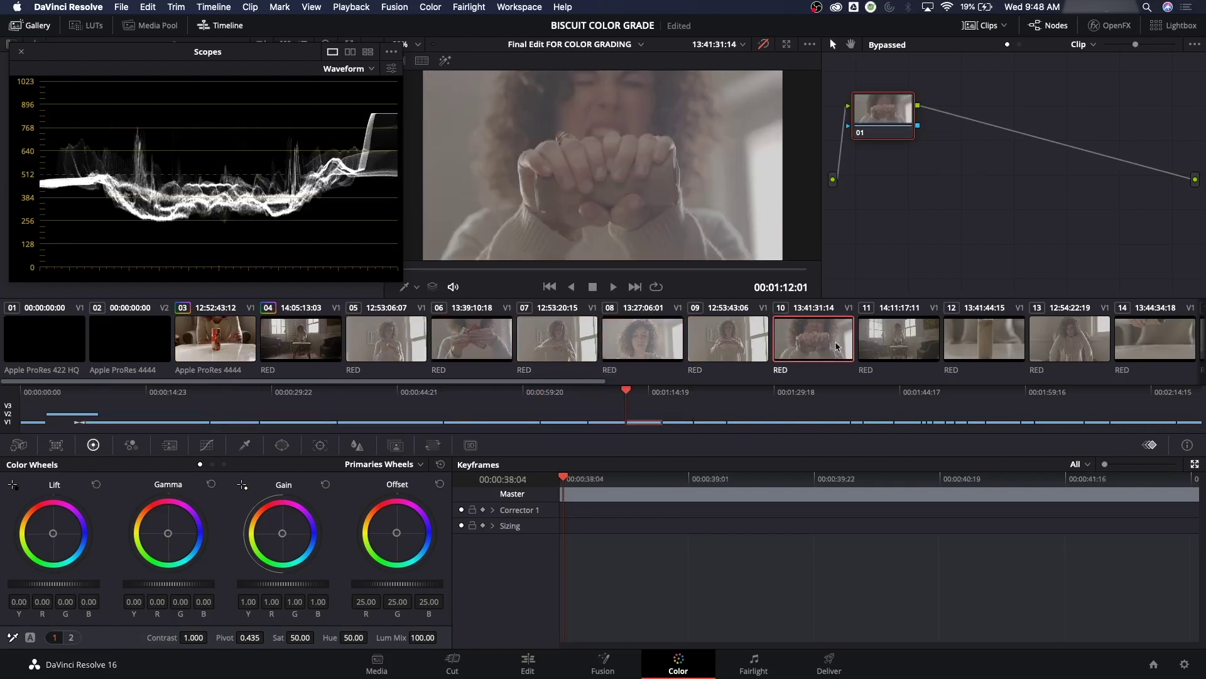
{"action": "left_click", "coordinate": [216, 335]}
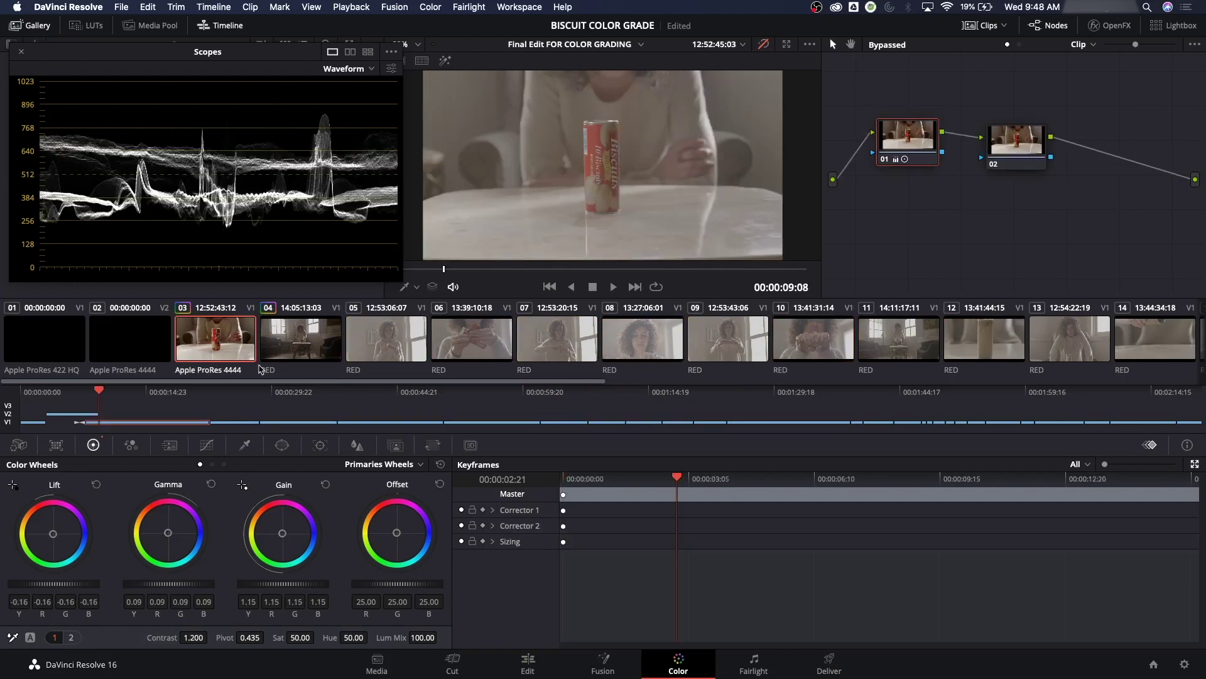
{"action": "key", "text": "shift+d"}
{"action": "key", "text": "shift+d"}
{"action": "key", "text": "shift+d"}
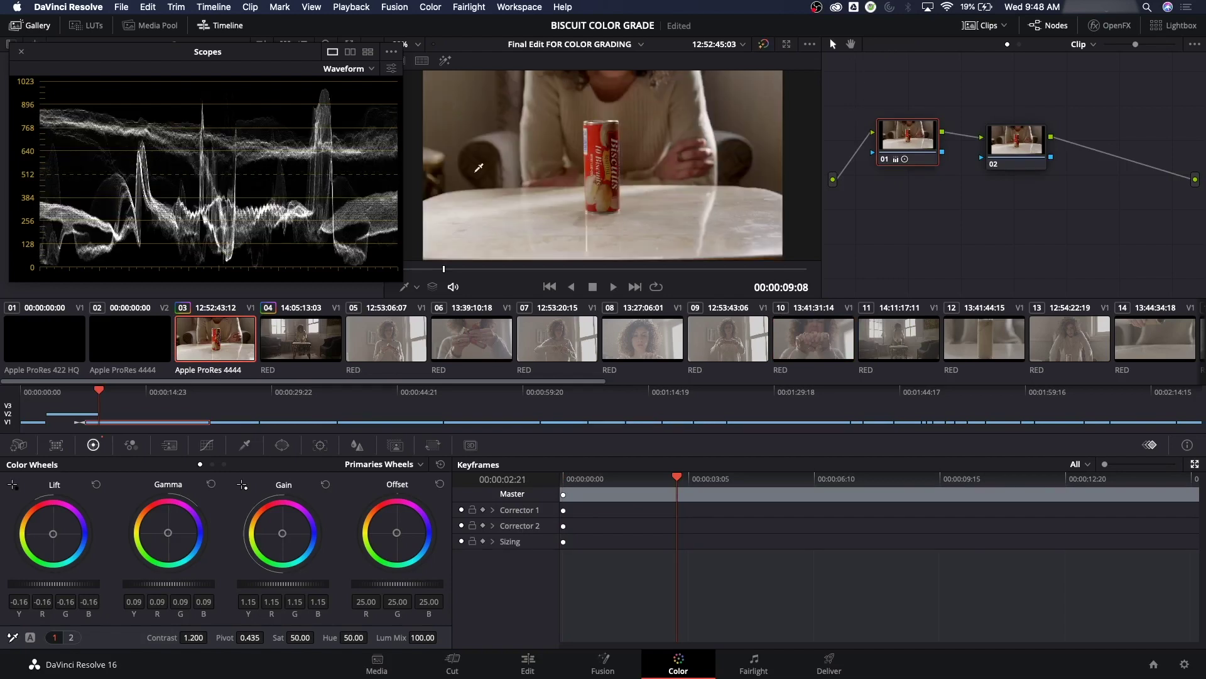
{"action": "key", "text": "shift+apostrophe"}
{"action": "key", "text": "shift+d"}
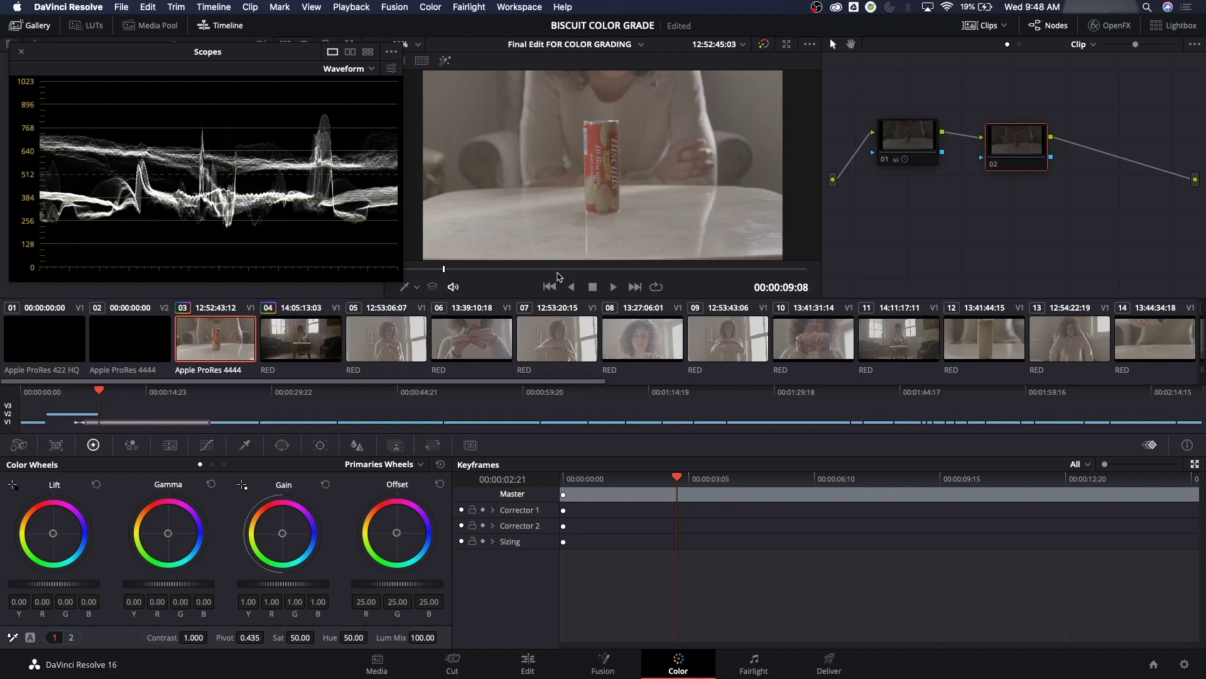
Go back to clip 03 and toggle node 01's grade with Ctrl+D, leaving it disabled
{"action": "left_click", "coordinate": [297, 334]}
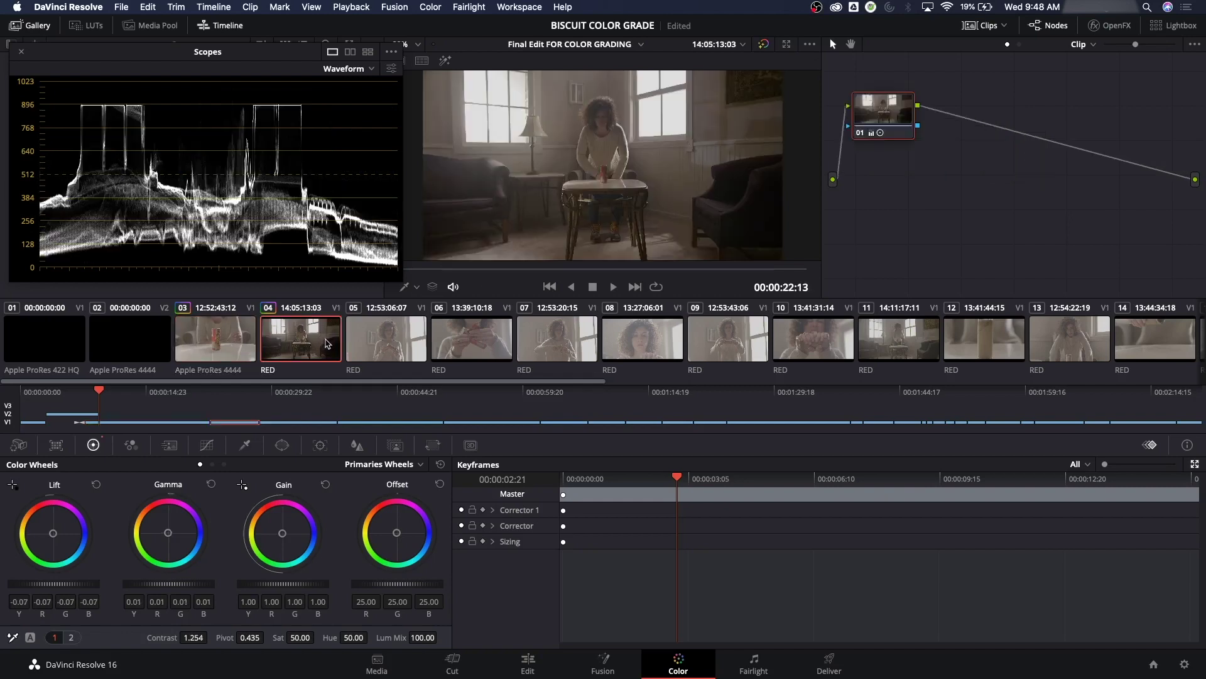
{"action": "left_click", "coordinate": [231, 345]}
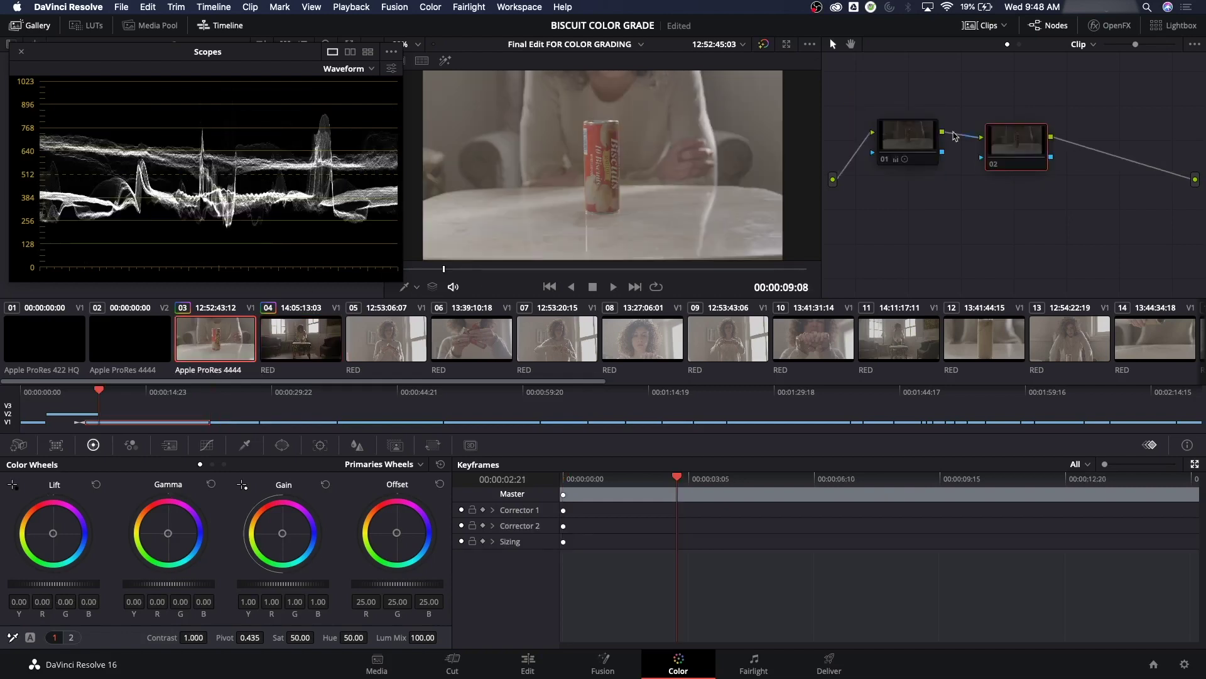
{"action": "left_click_drag", "start_coordinate": [924, 140], "coordinate": [929, 145]}
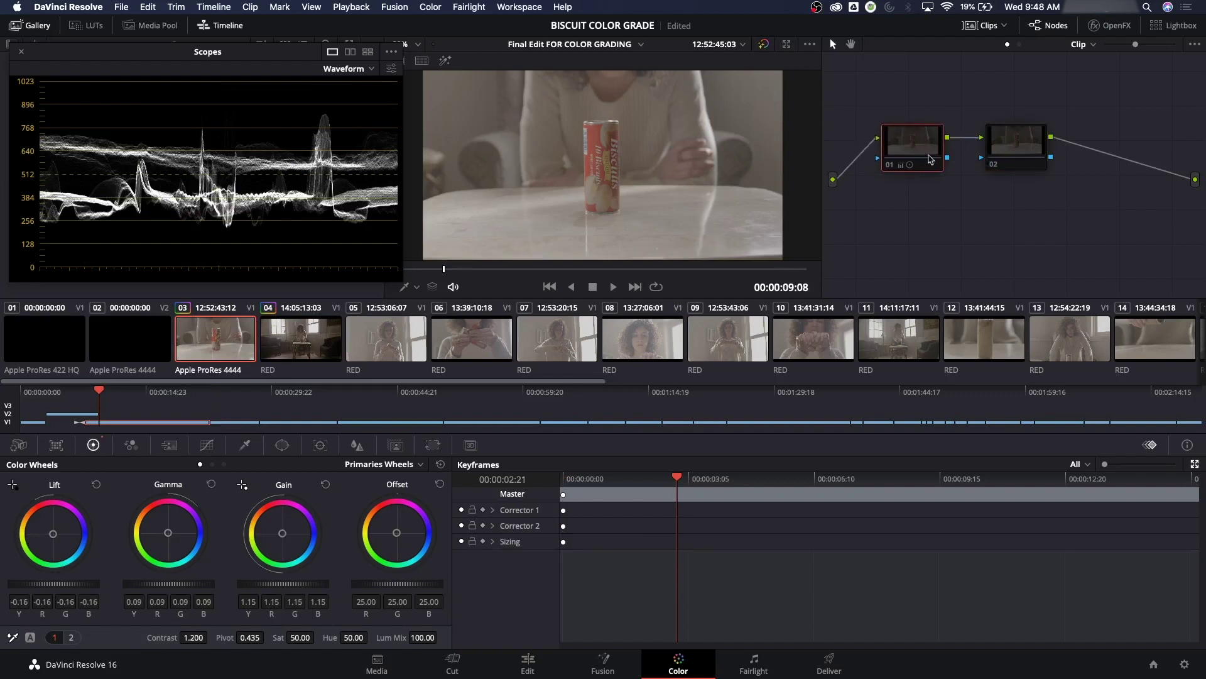
{"action": "key", "text": "ctrl+d"}
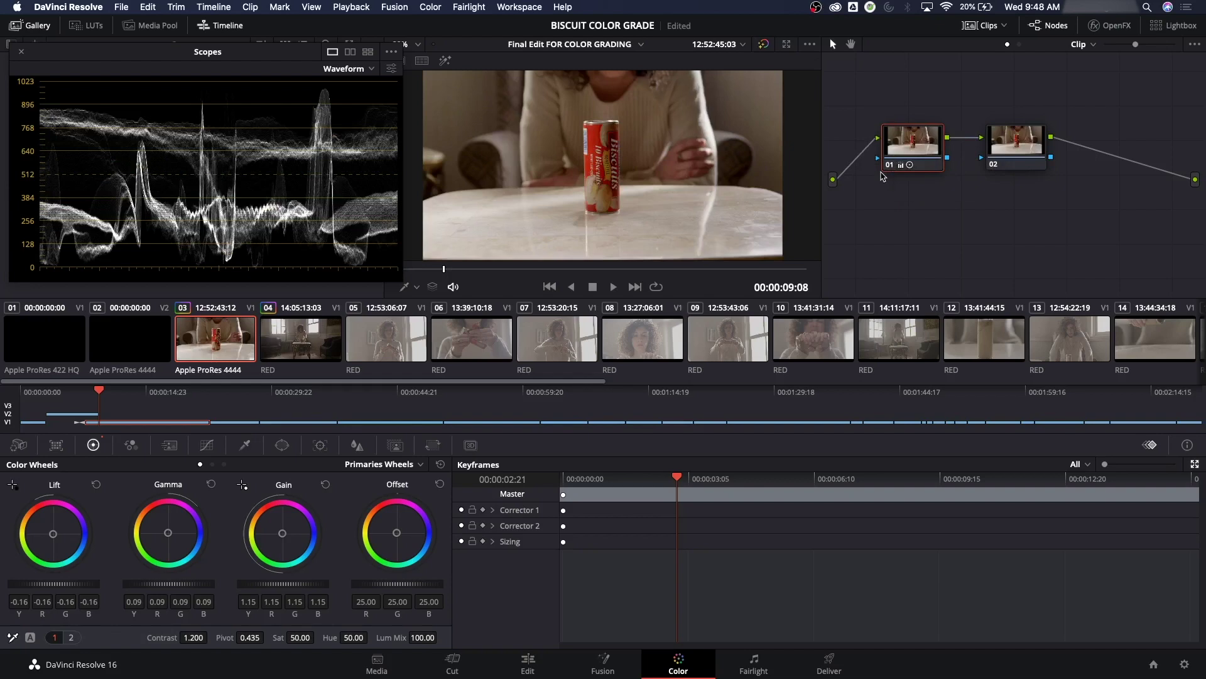
{"action": "key", "text": "ctrl+d"}
{"action": "key", "text": "ctrl+d"}
{"action": "key", "text": "ctrl+d"}
Push node 02's Gamma wheel toward magenta, compare both nodes, then disable node 01
{"action": "left_click", "coordinate": [1023, 155]}
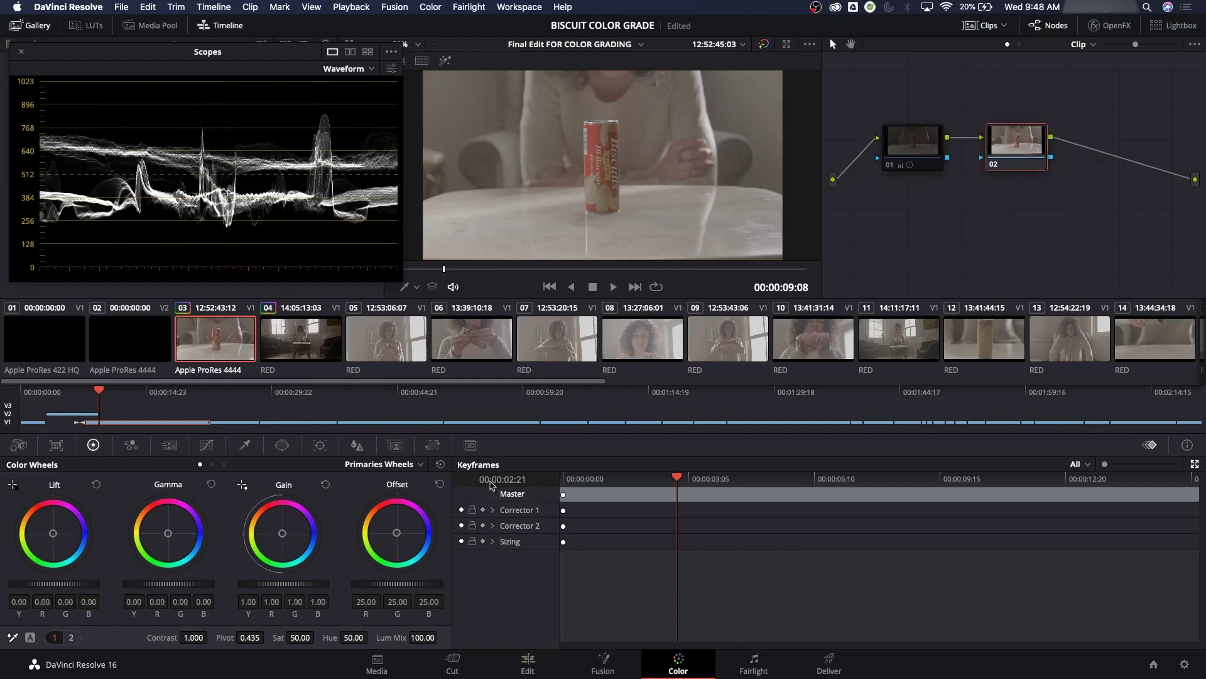
{"action": "left_click_drag", "start_coordinate": [187, 532], "coordinate": [194, 527]}
{"action": "left_click", "coordinate": [923, 148]}
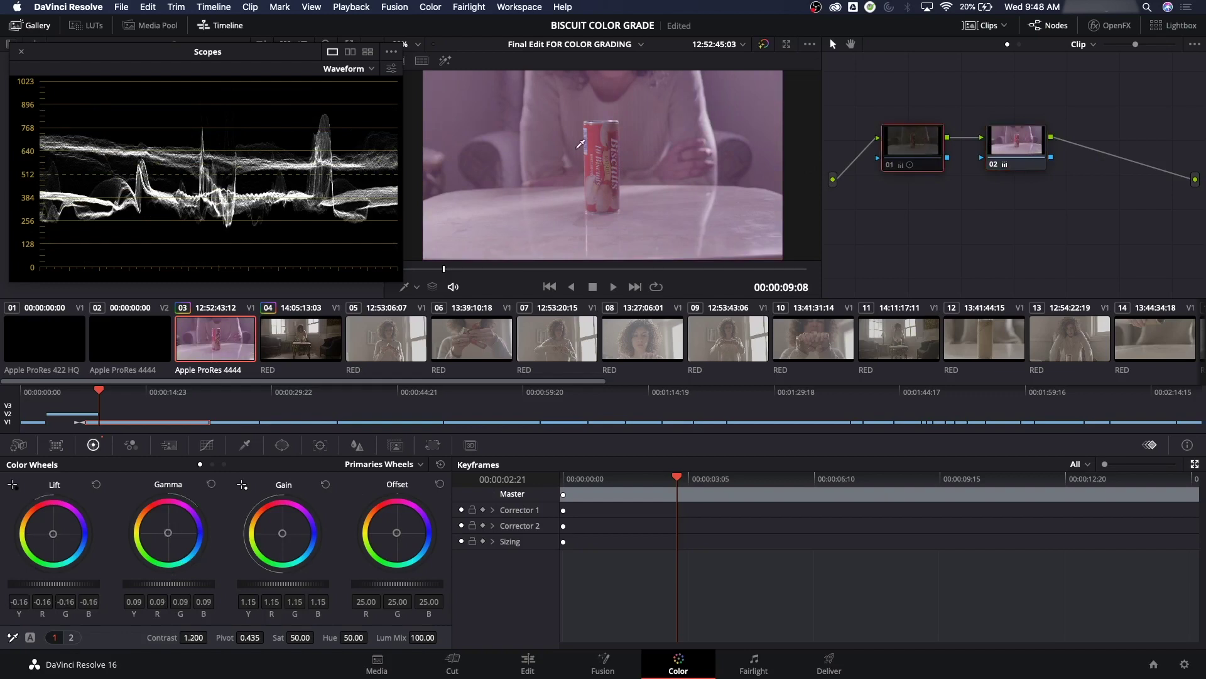
{"action": "left_click", "coordinate": [1014, 148]}
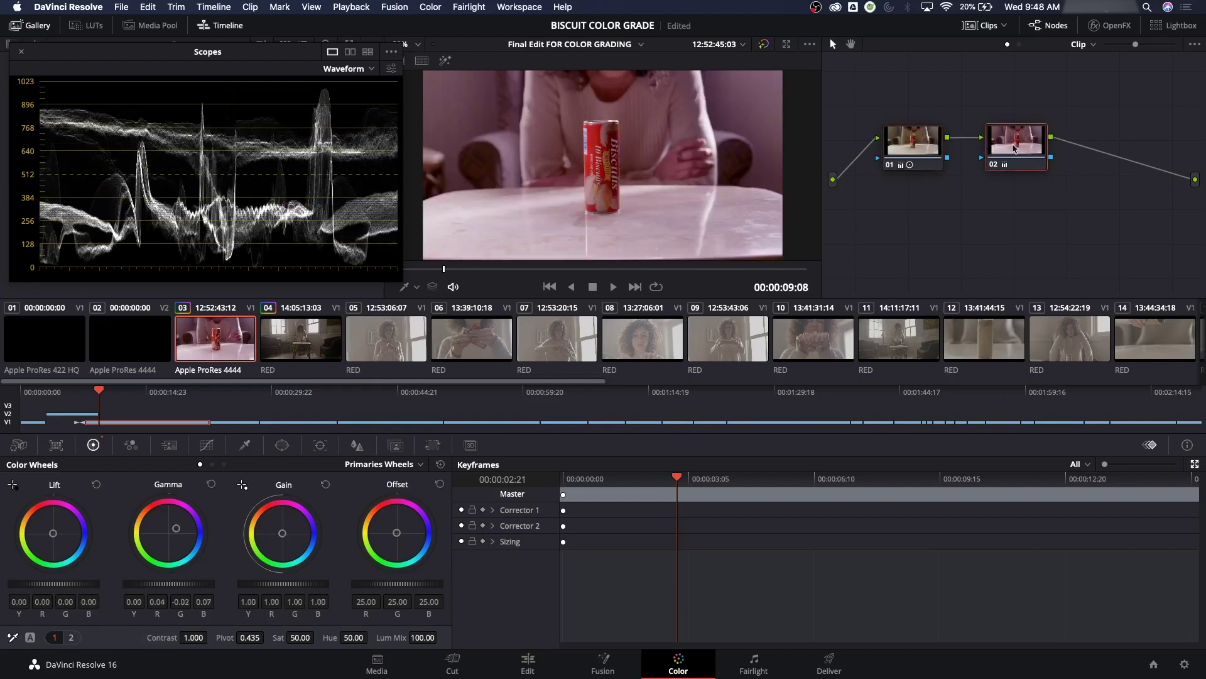
{"action": "left_click", "coordinate": [916, 153]}
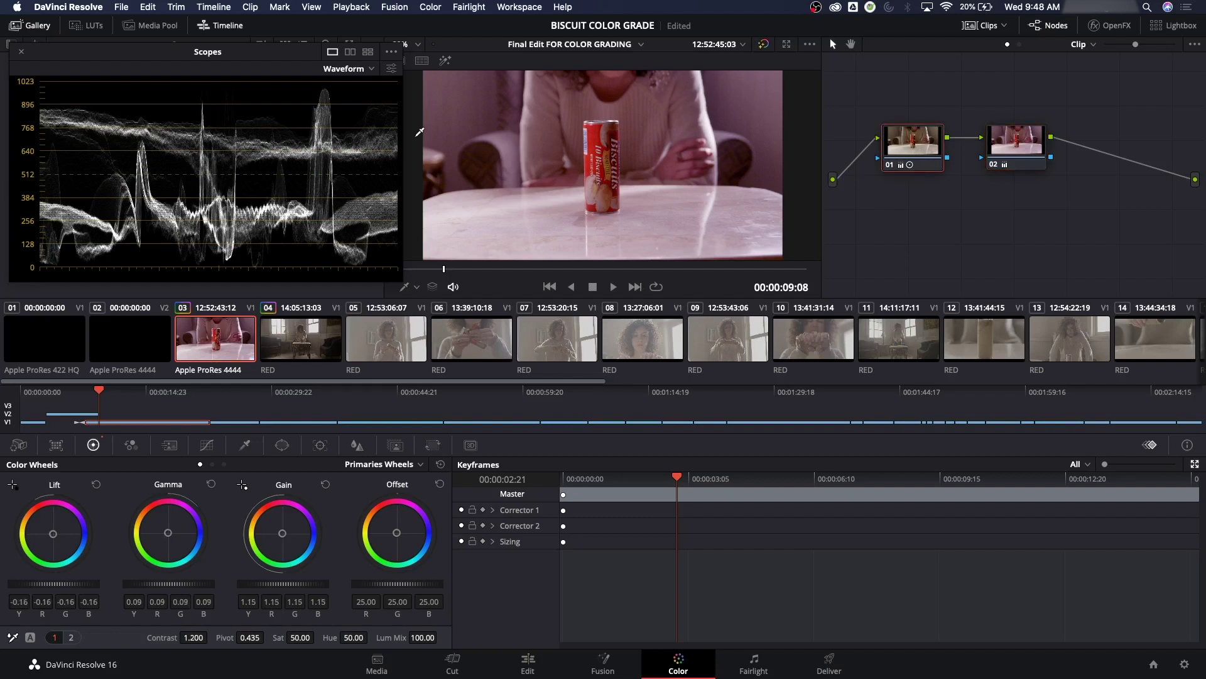
{"action": "key", "text": "super+d"}
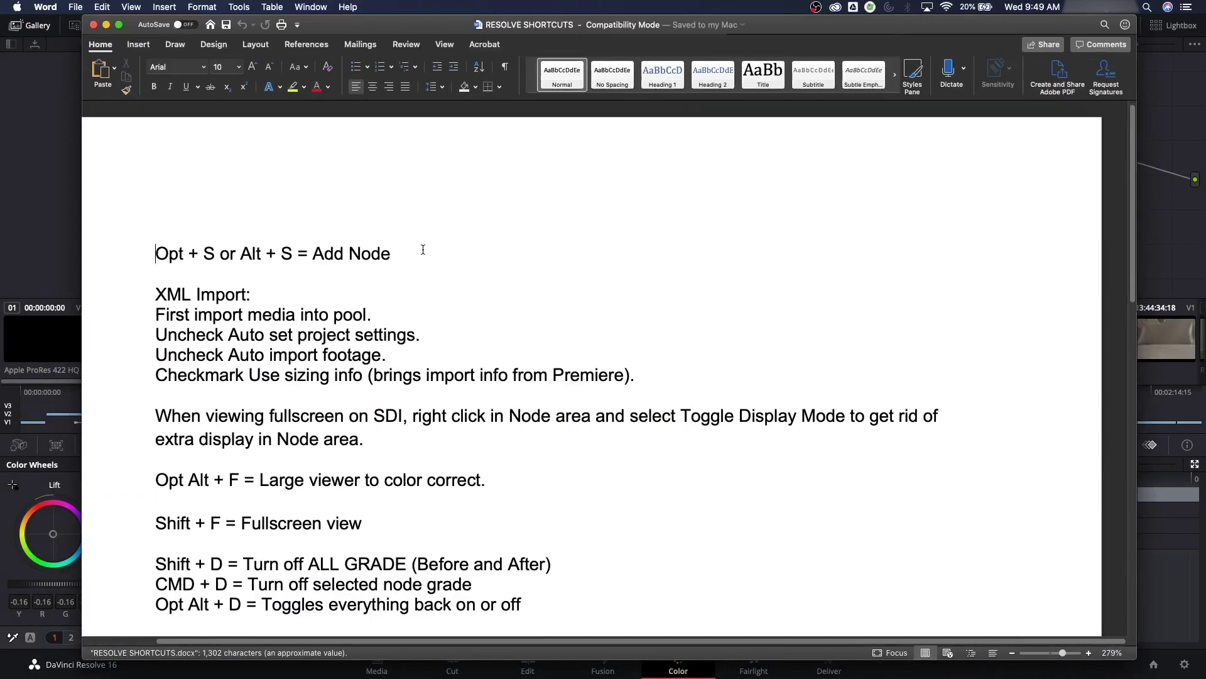
Scroll through the RESOLVE SHORTCUTS document to review the listed shortcuts
{"action": "scroll", "coordinate": [423, 249], "scroll_direction": "down", "scroll_amount": 10}
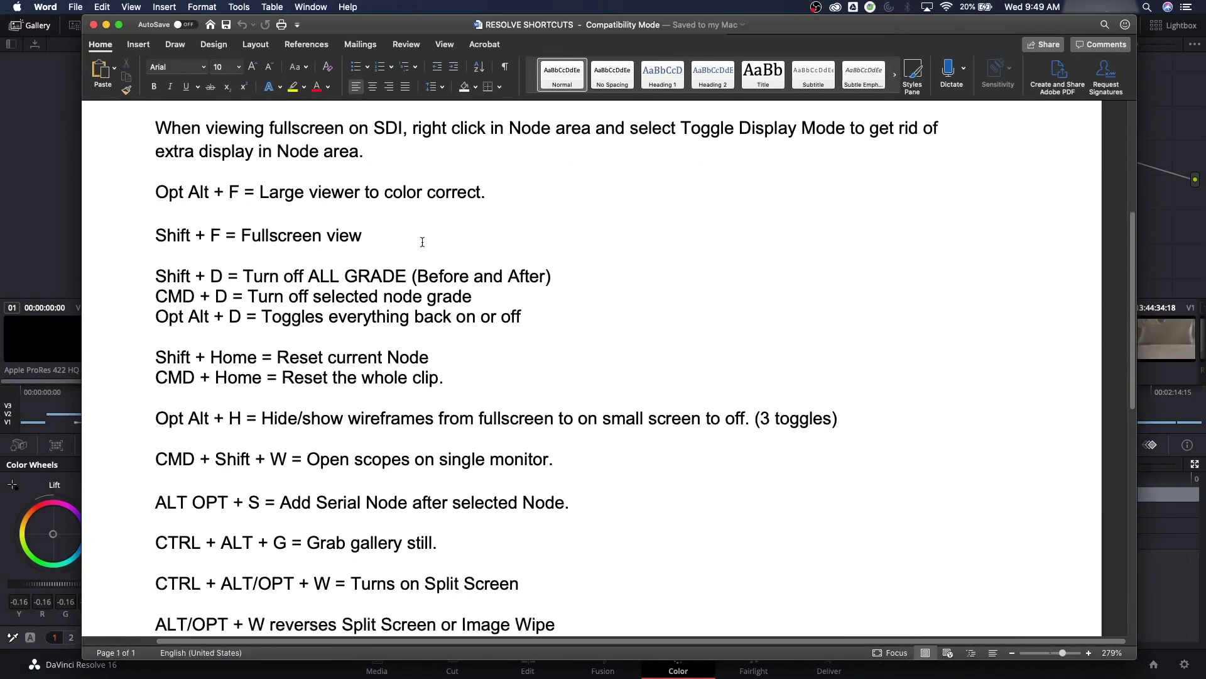
{"action": "scroll", "coordinate": [421, 242], "scroll_direction": "down", "scroll_amount": 4}
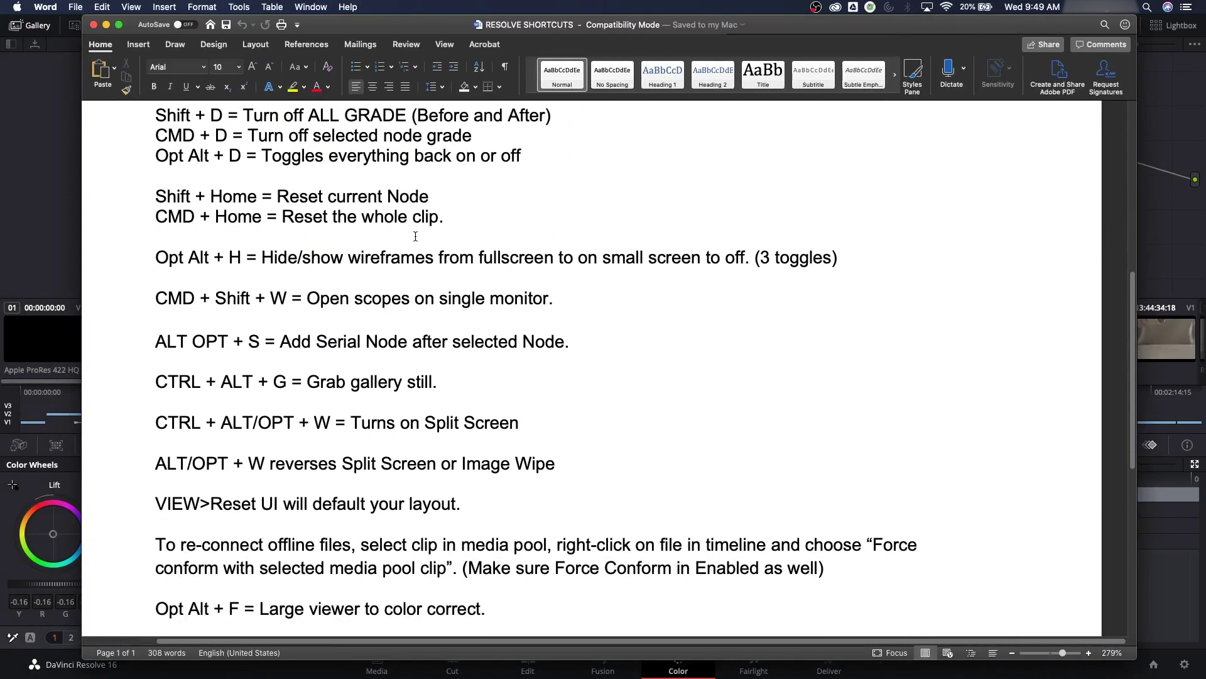
{"action": "scroll", "coordinate": [415, 236], "scroll_direction": "down", "scroll_amount": 11}
{"action": "scroll", "coordinate": [477, 377], "scroll_direction": "up", "scroll_amount": 8}
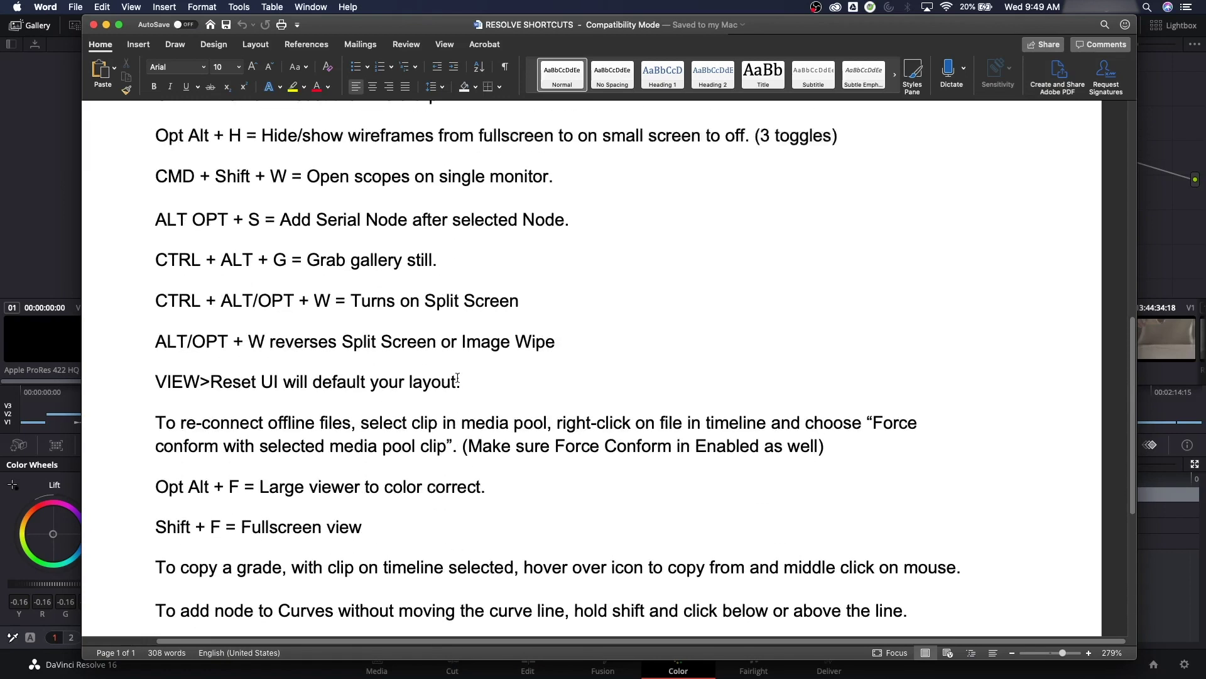
{"action": "scroll", "coordinate": [458, 378], "scroll_direction": "up", "scroll_amount": 10}
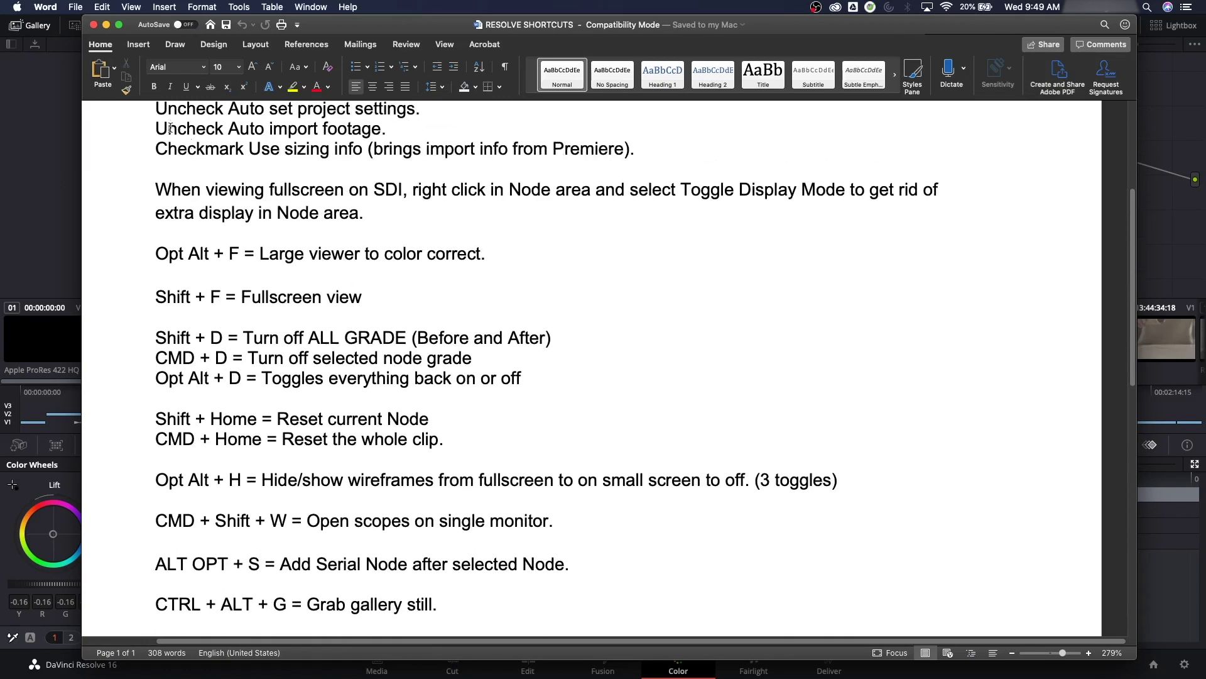
{"action": "scroll", "coordinate": [172, 125], "scroll_direction": "up", "scroll_amount": 5}
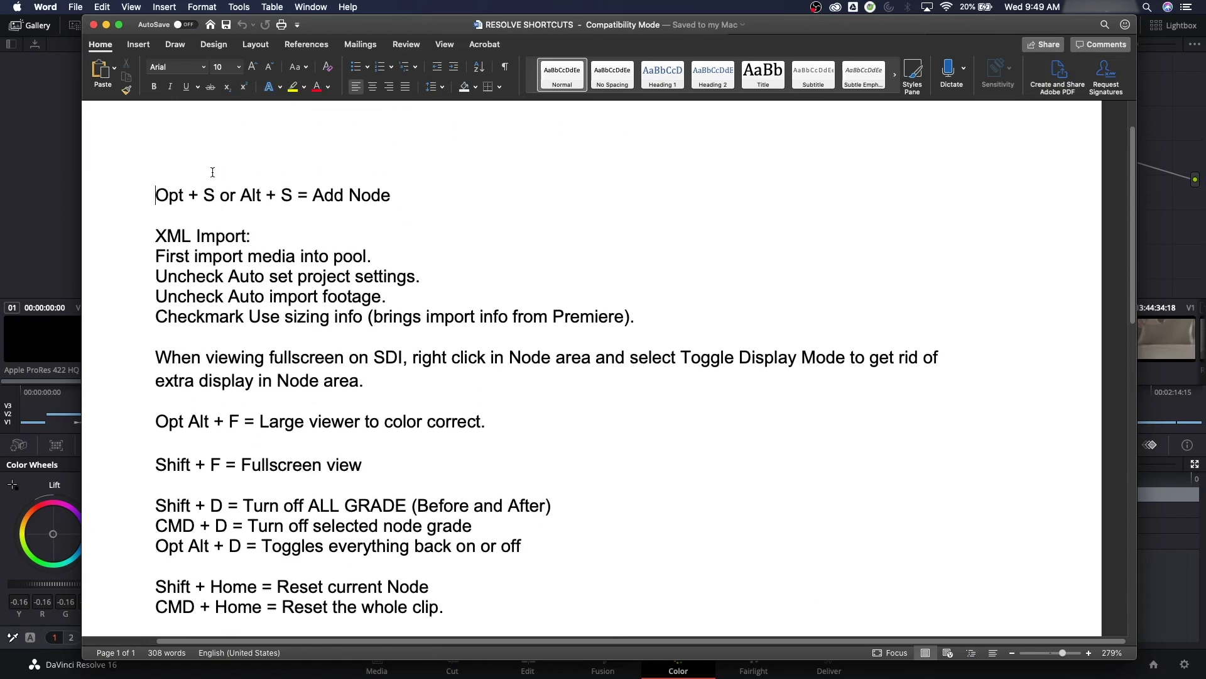
{"action": "scroll", "coordinate": [212, 172], "scroll_direction": "down", "scroll_amount": 3}
{"action": "scroll", "coordinate": [211, 182], "scroll_direction": "up", "scroll_amount": 2}
{"action": "scroll", "coordinate": [211, 189], "scroll_direction": "down", "scroll_amount": 1}
{"action": "scroll", "coordinate": [210, 193], "scroll_direction": "up", "scroll_amount": 2}
{"action": "scroll", "coordinate": [210, 194], "scroll_direction": "up", "scroll_amount": 1}
Change the 'Opt Alt + F' line to read 'Opt/Alt + F'
{"action": "left_click_drag", "start_coordinate": [155, 162], "coordinate": [237, 162]}
{"action": "left_click", "coordinate": [252, 162]}
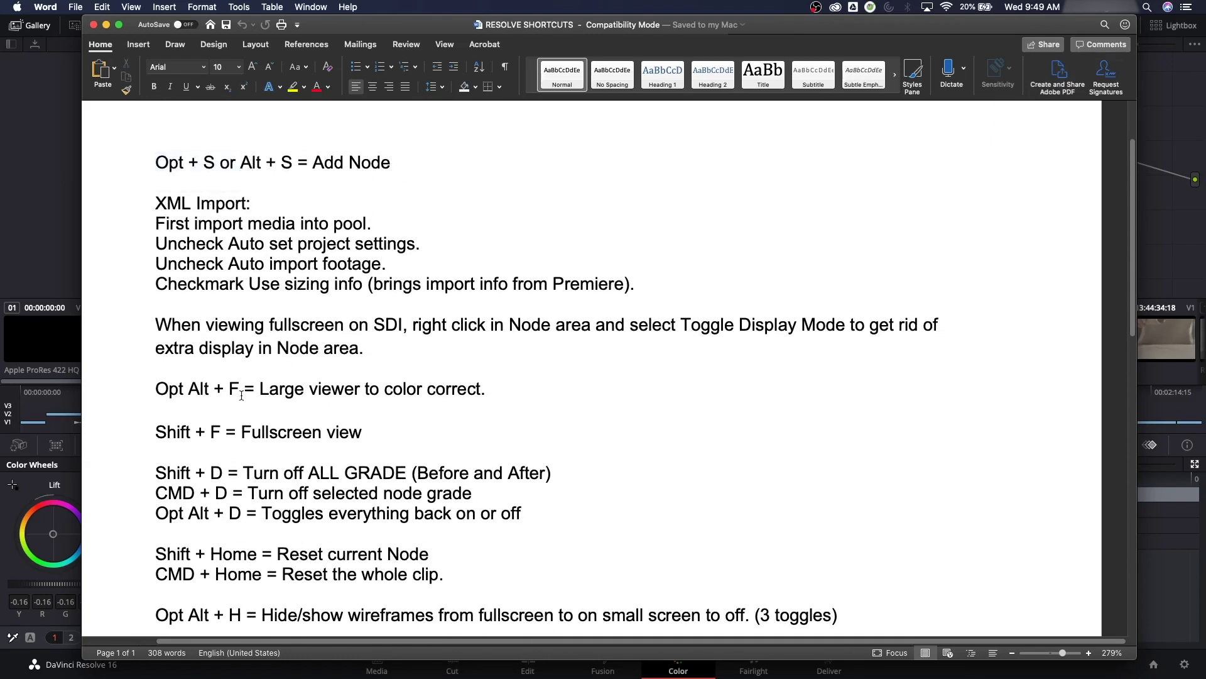
{"action": "left_click", "coordinate": [186, 388]}
{"action": "key", "text": "BackSpace"}
{"action": "type", "text": "/"}
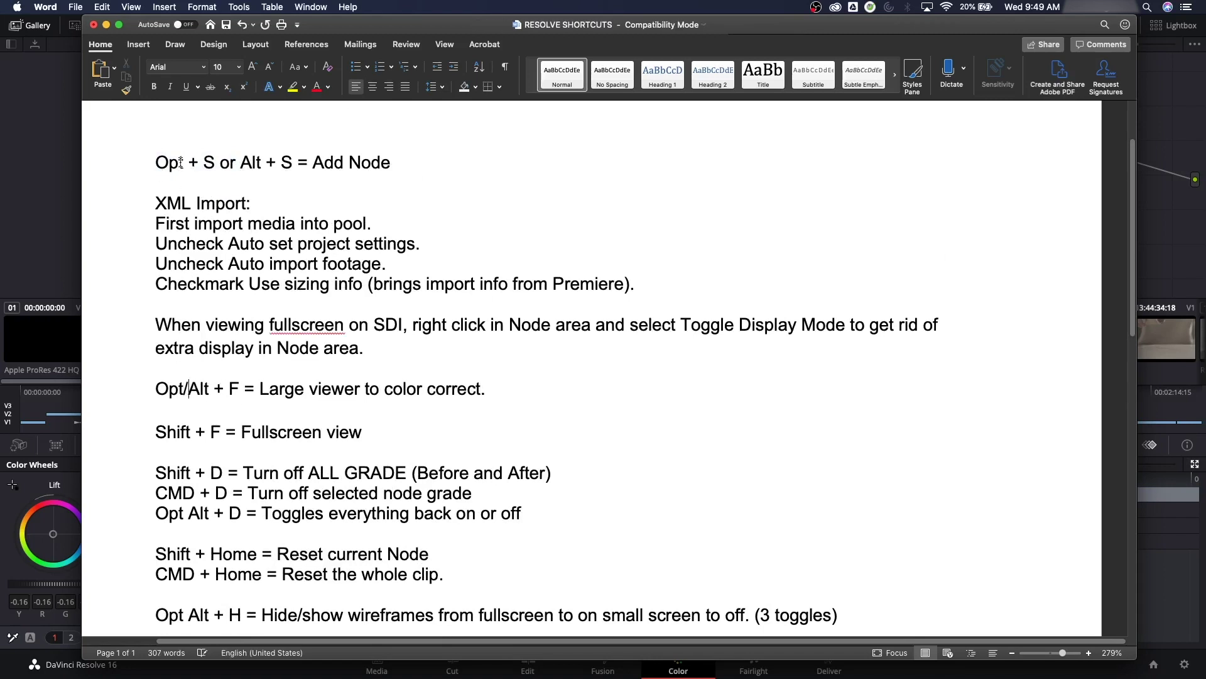
Finish scrolling the document and switch from Word back to the Resolve grading session
{"action": "scroll", "coordinate": [267, 209], "scroll_direction": "down", "scroll_amount": 6}
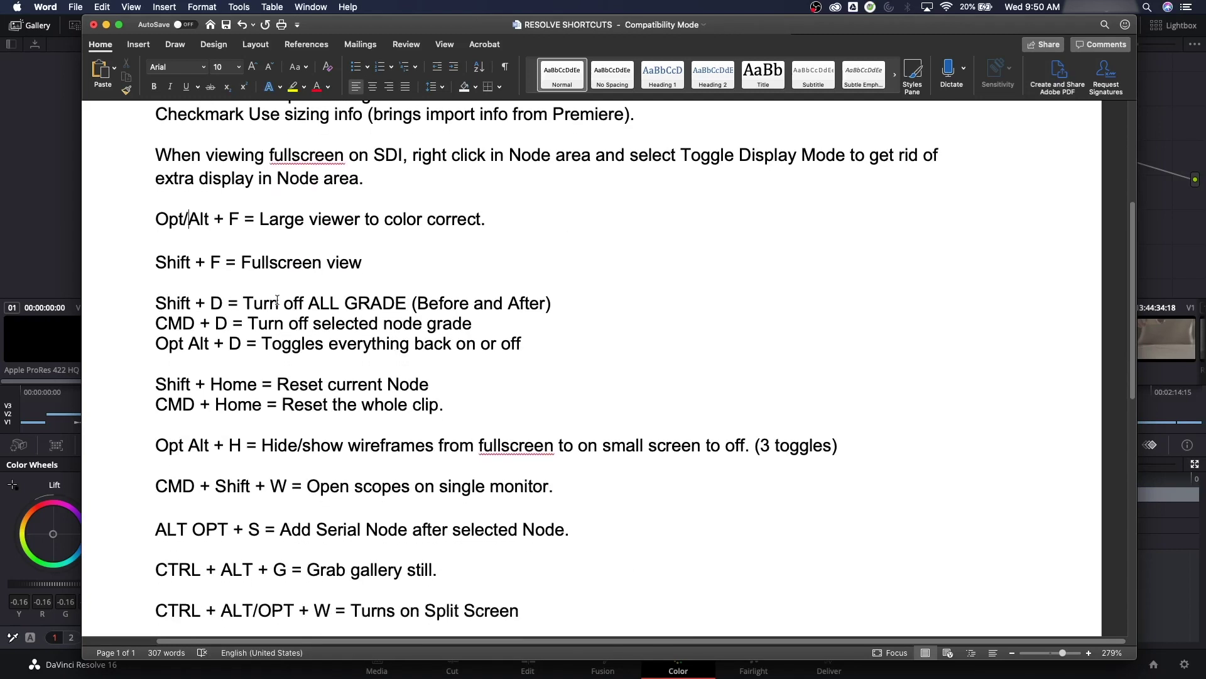
{"action": "scroll", "coordinate": [277, 300], "scroll_direction": "down", "scroll_amount": 2}
{"action": "scroll", "coordinate": [278, 300], "scroll_direction": "down", "scroll_amount": 4}
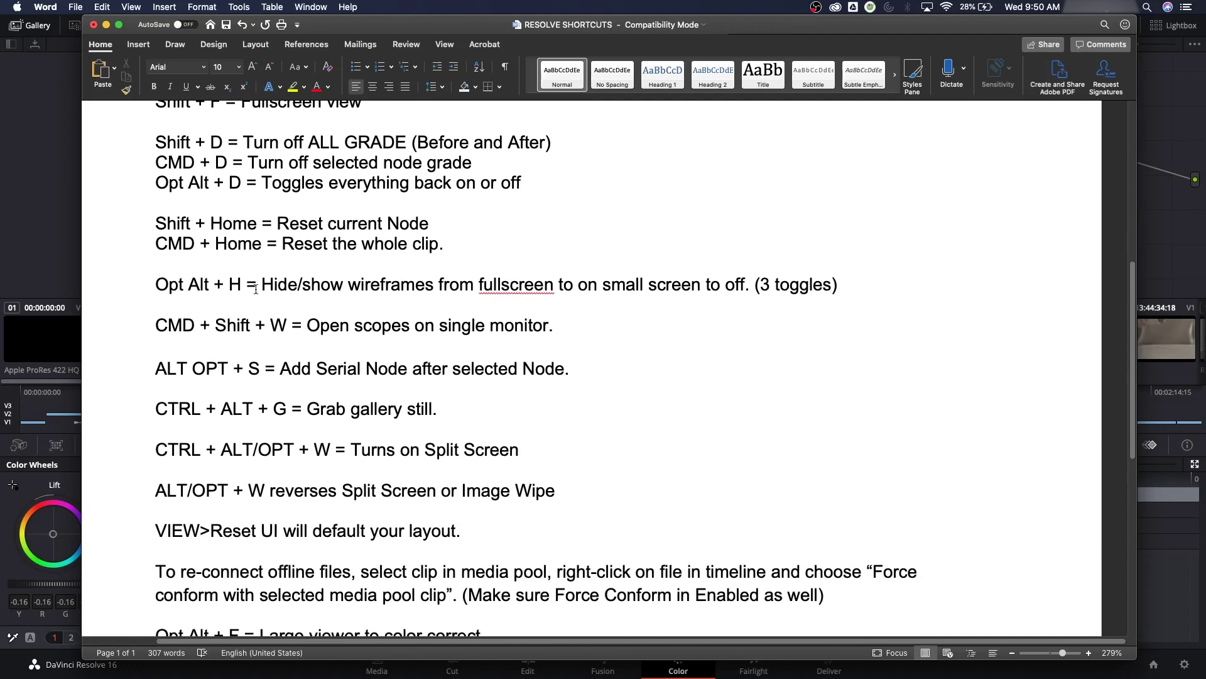
{"action": "key", "text": "super+Tab"}
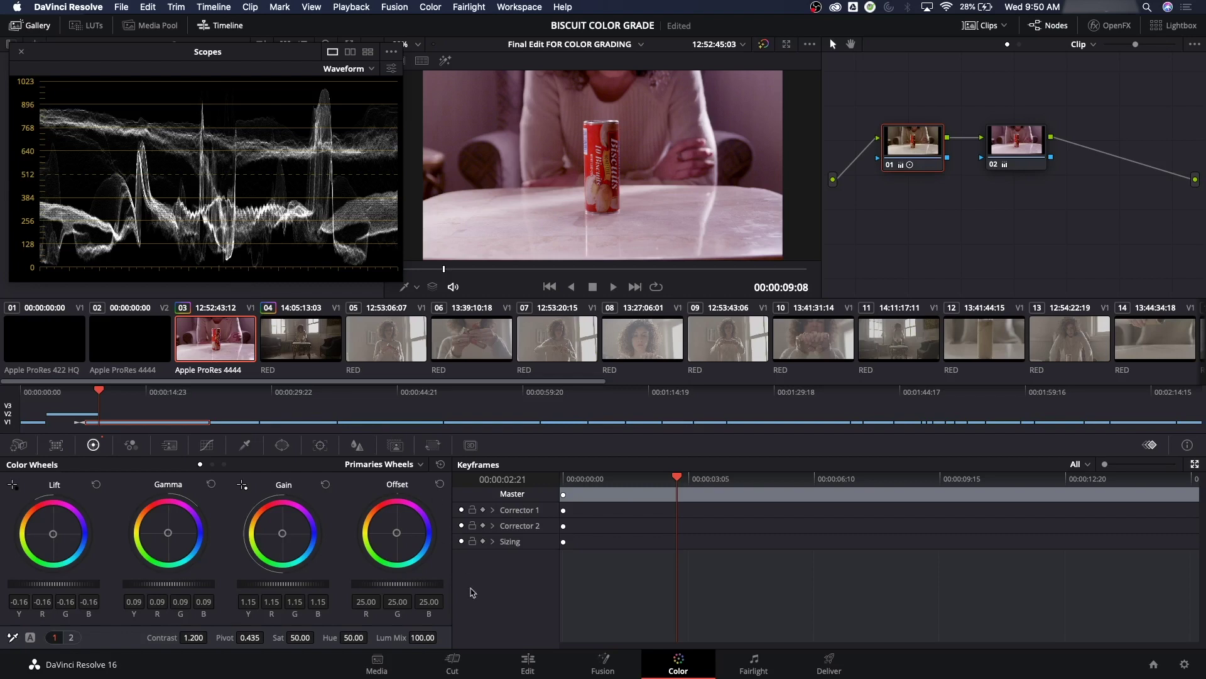
On the Edit page, park the playhead at 00:00:14:06 and zoom the timeline in and out
{"action": "left_click", "coordinate": [522, 664]}
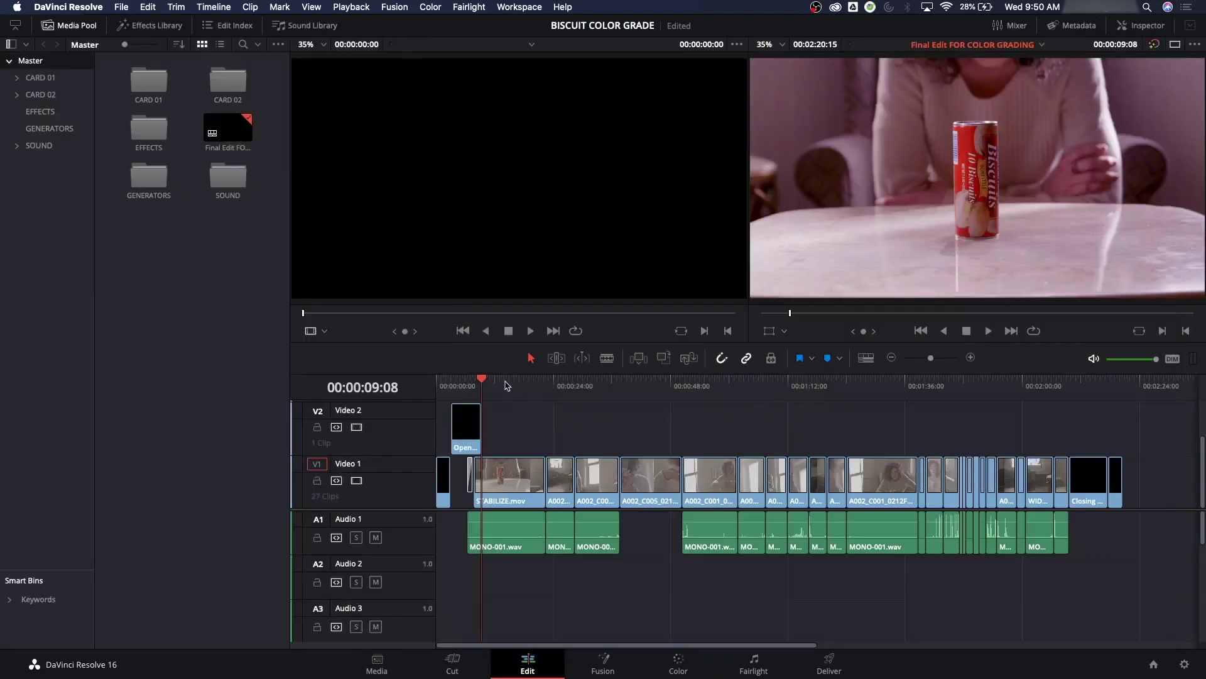
{"action": "left_click", "coordinate": [505, 382]}
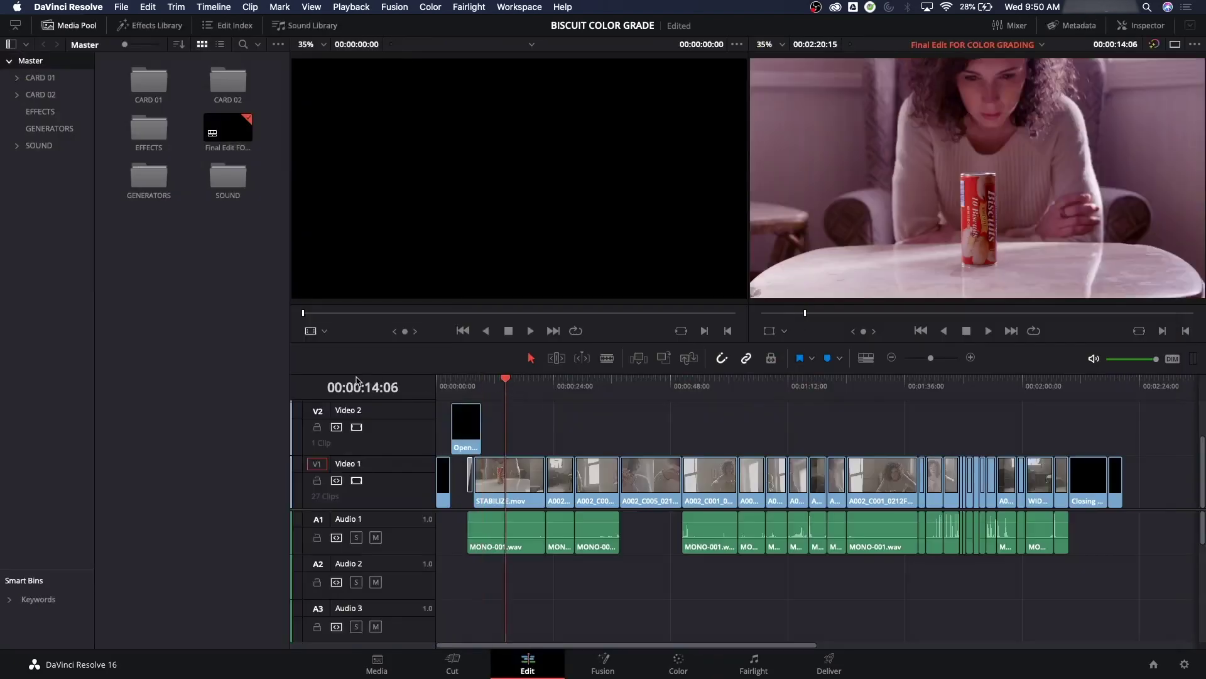
{"action": "key", "text": "super+equal"}
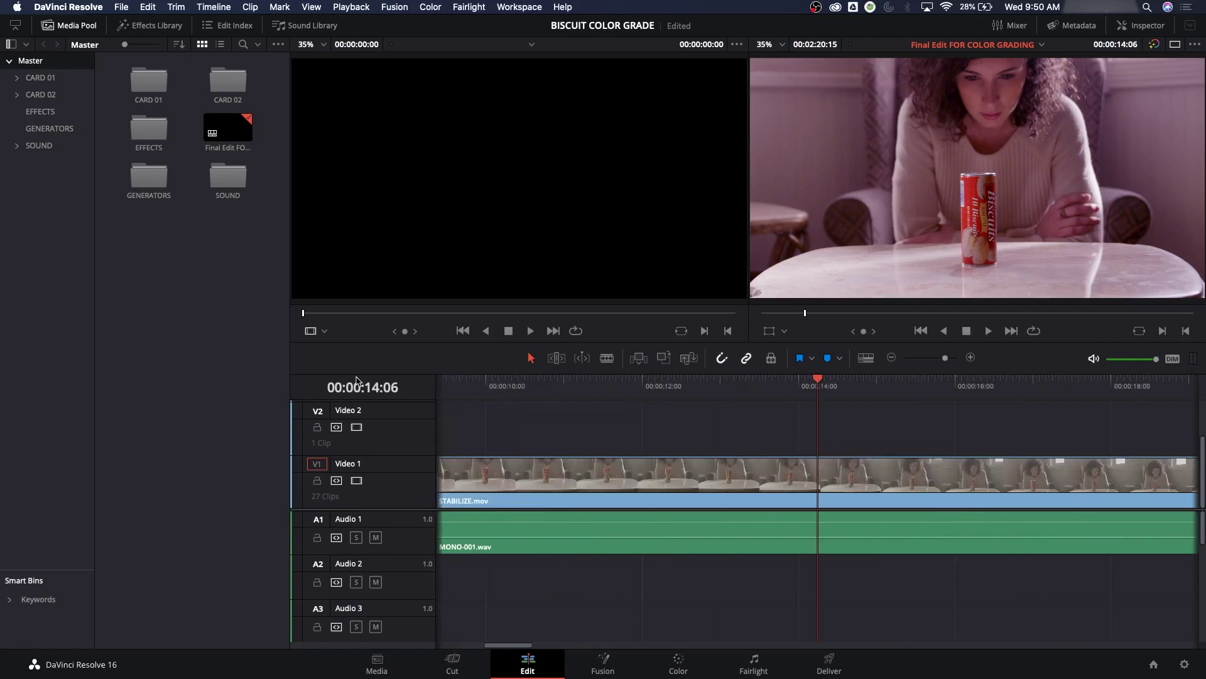
{"action": "key", "text": "super+minus"}
{"action": "key", "text": "super+equal"}
{"action": "key", "text": "super+equal"}
{"action": "key", "text": "super+equal"}
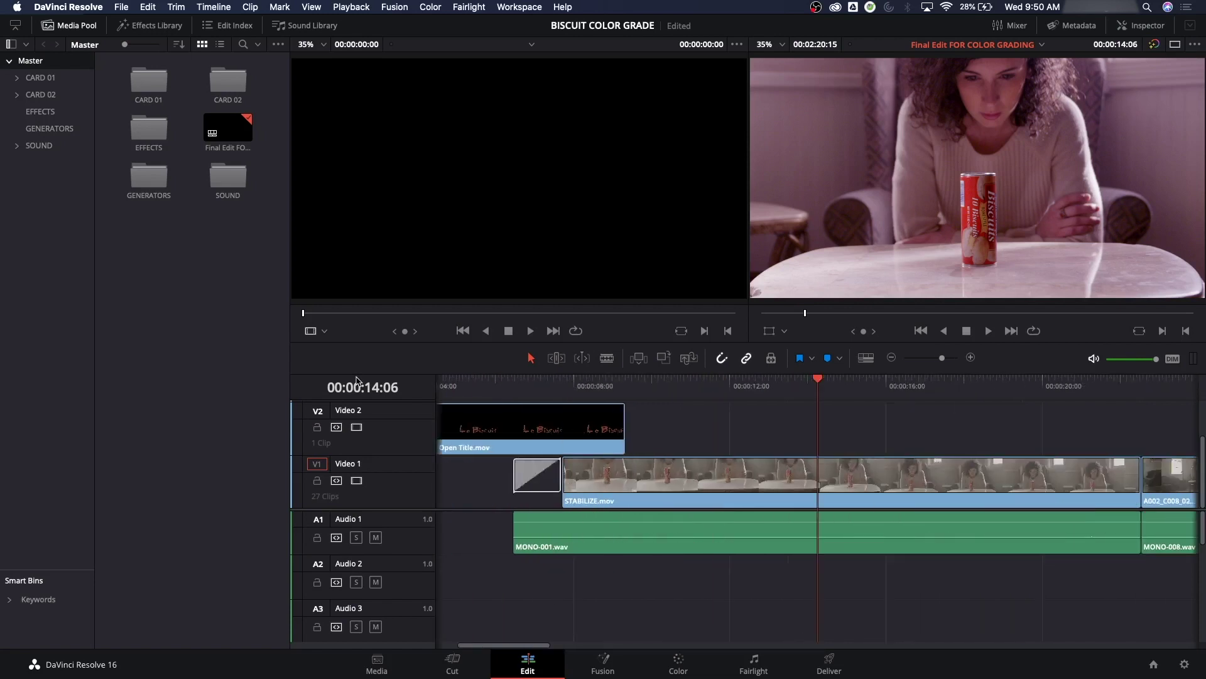
{"action": "key", "text": "super+minus"}
{"action": "key", "text": "super+minus"}
{"action": "key", "text": "super+equal"}
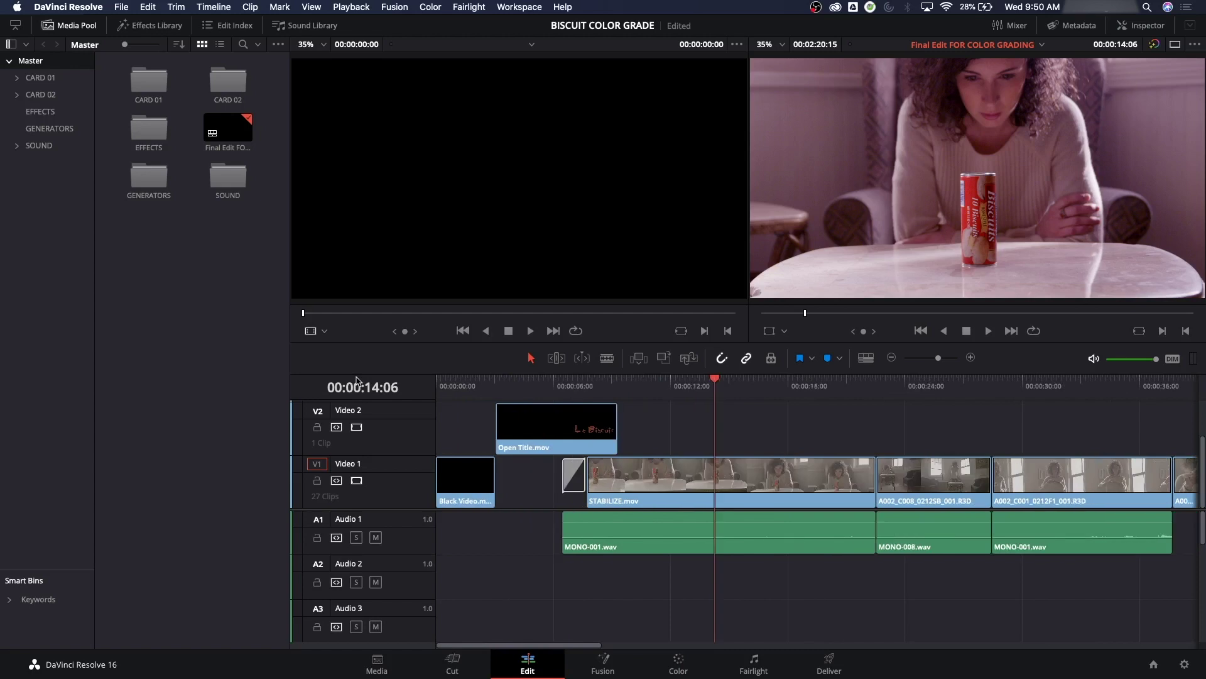
{"action": "key", "text": "super+minus"}
{"action": "key", "text": "super+minus"}
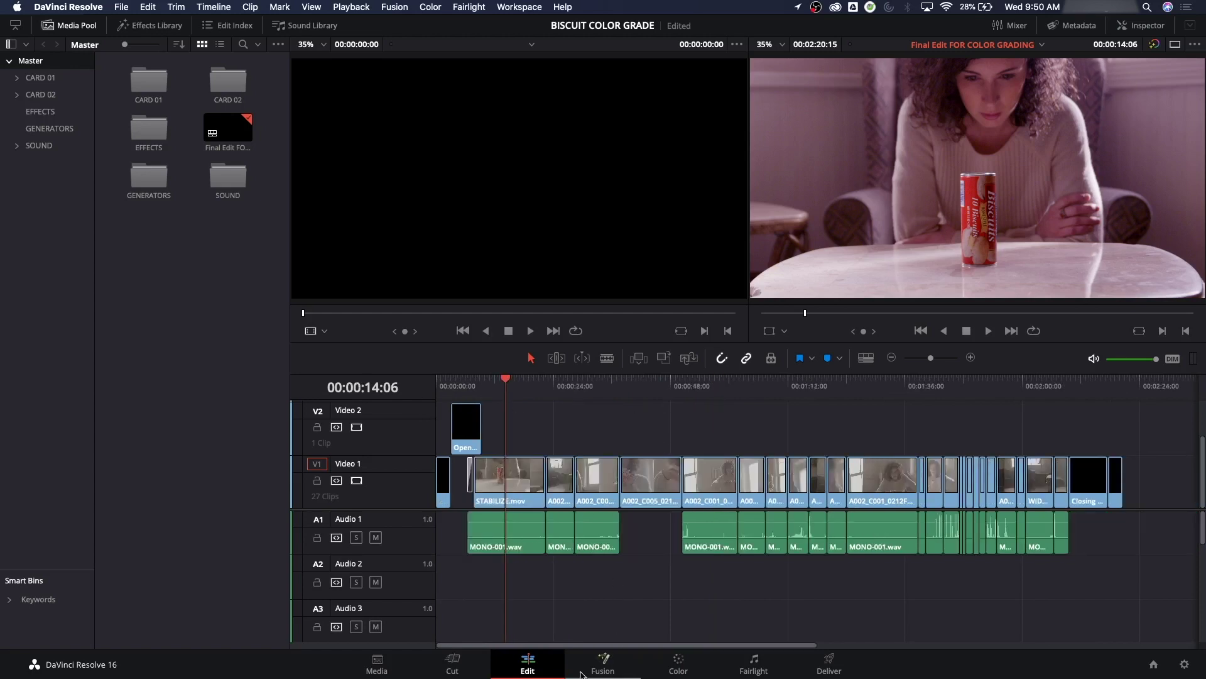
Back on the Color page, inspect the can up close, refit the frame, and delete node 02
{"action": "left_click", "coordinate": [669, 665]}
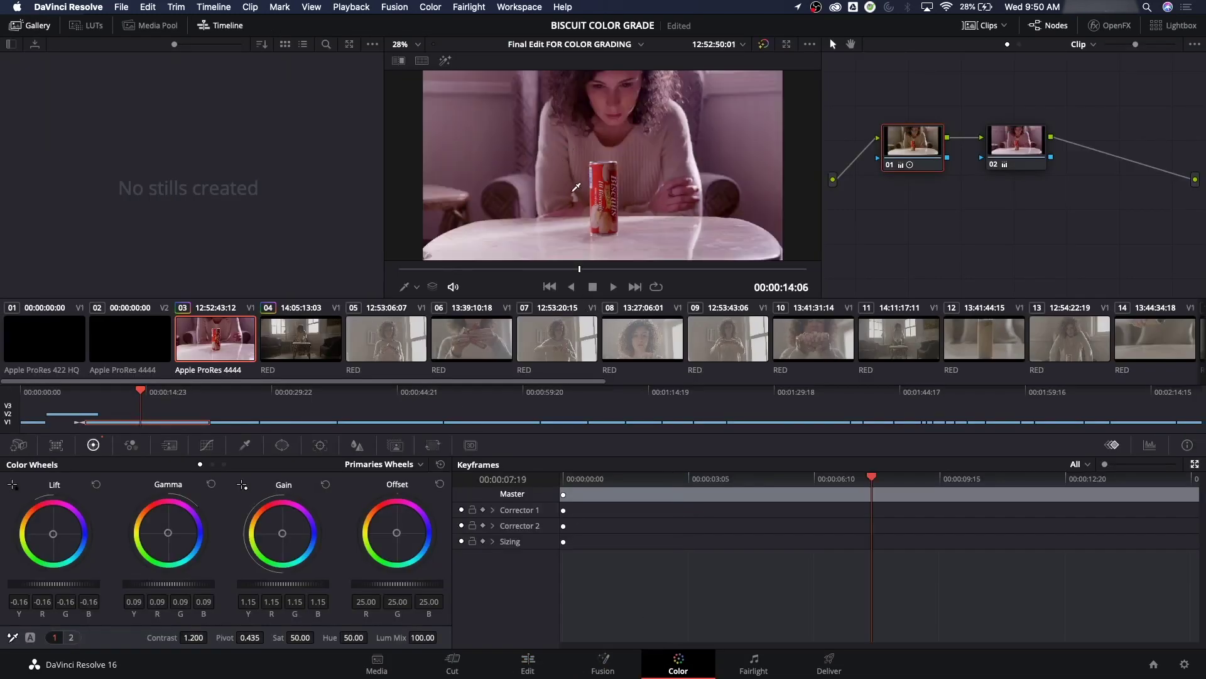
{"action": "scroll", "coordinate": [602, 194], "scroll_direction": "up", "scroll_amount": 6}
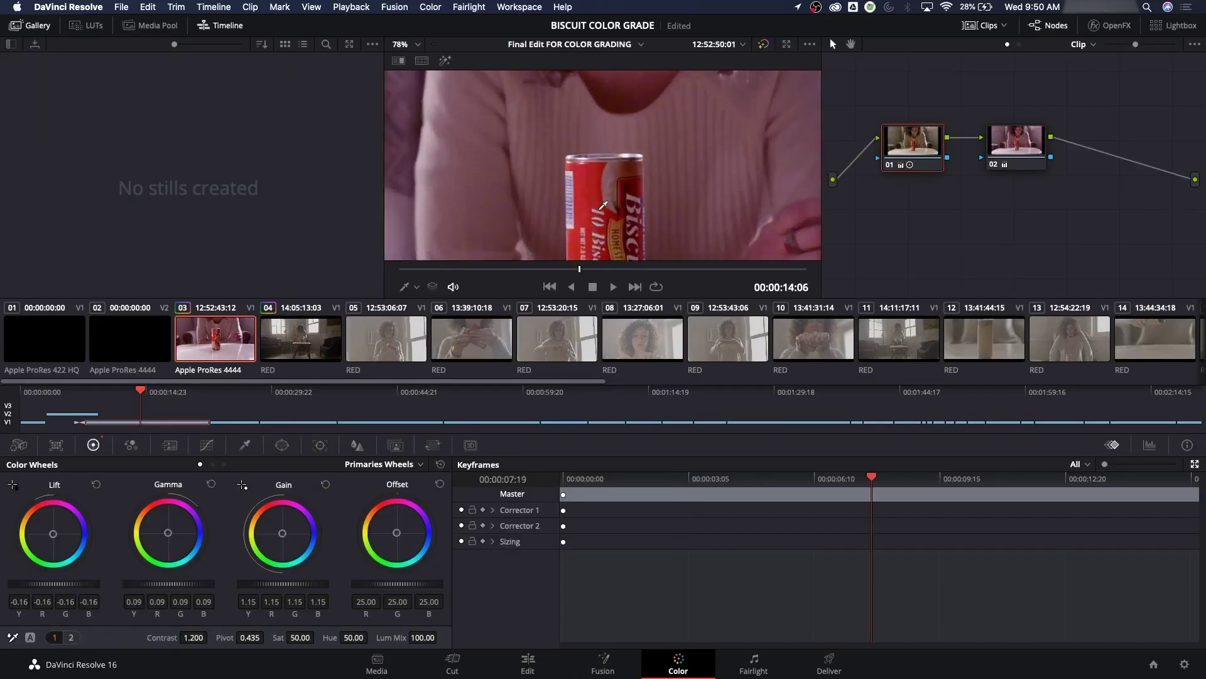
{"action": "scroll", "coordinate": [604, 208], "scroll_direction": "up", "scroll_amount": 3}
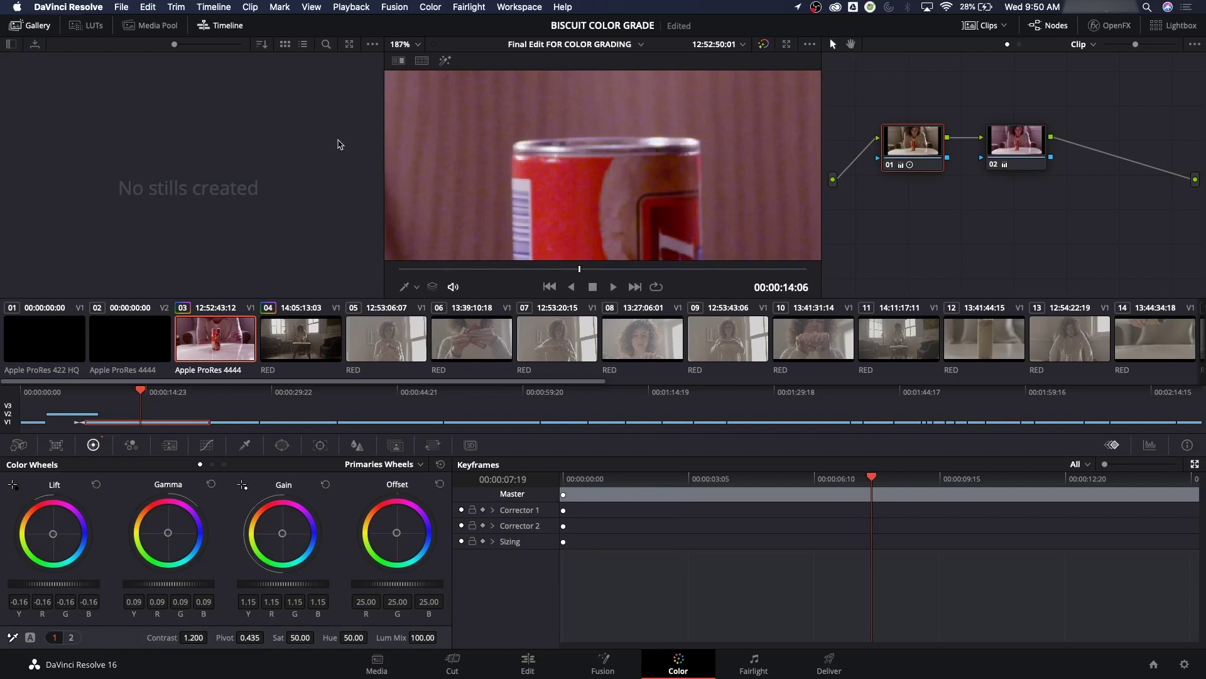
{"action": "key", "text": "shift+z"}
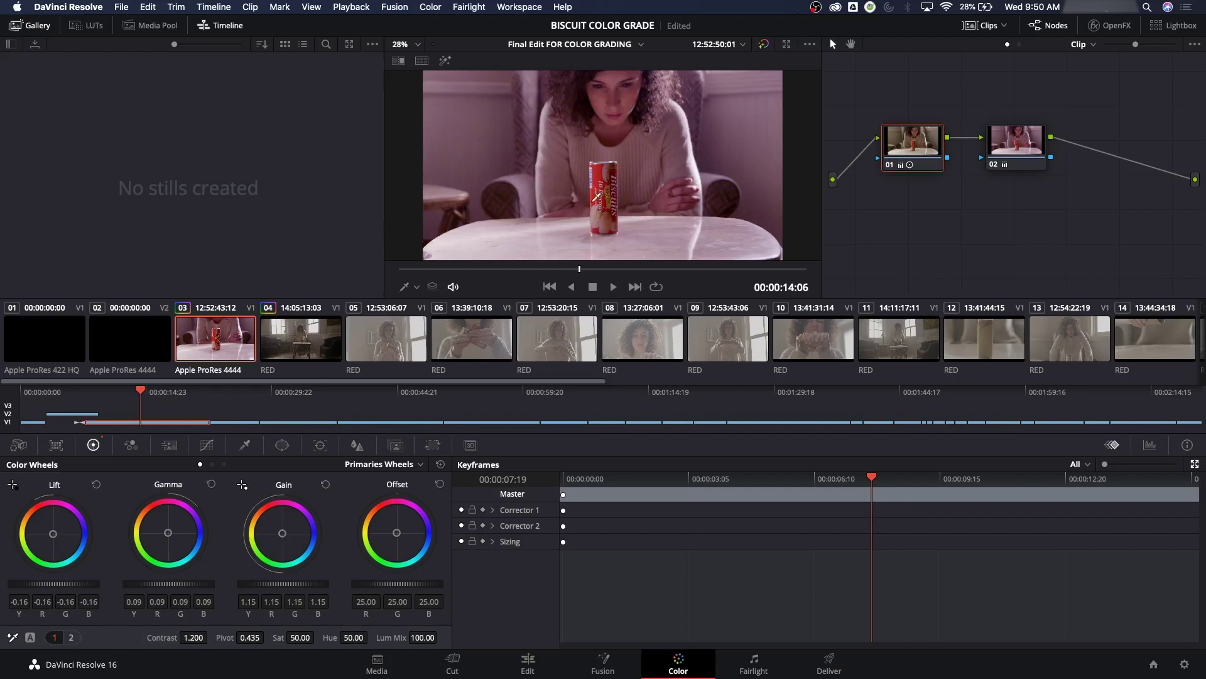
{"action": "left_click", "coordinate": [1046, 150]}
{"action": "key", "text": "Delete"}
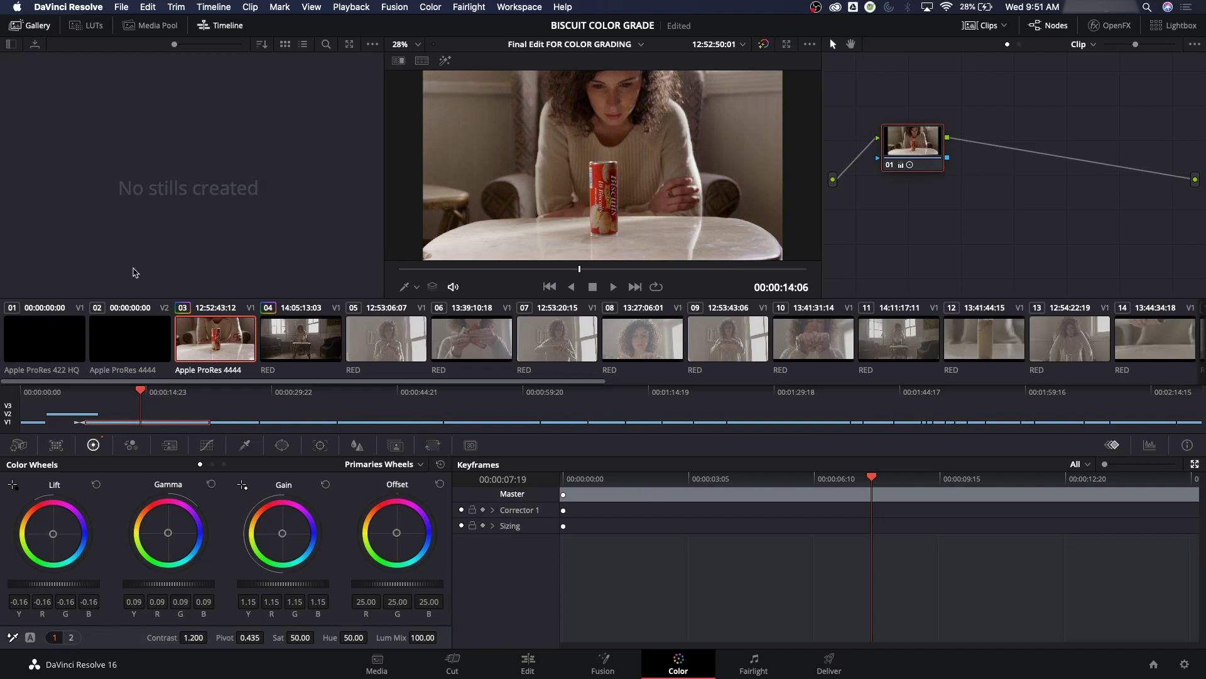
Open the floating Scopes window, move it top-left, shrink it and switch the display to Parade
{"action": "key", "text": "super+shift+w"}
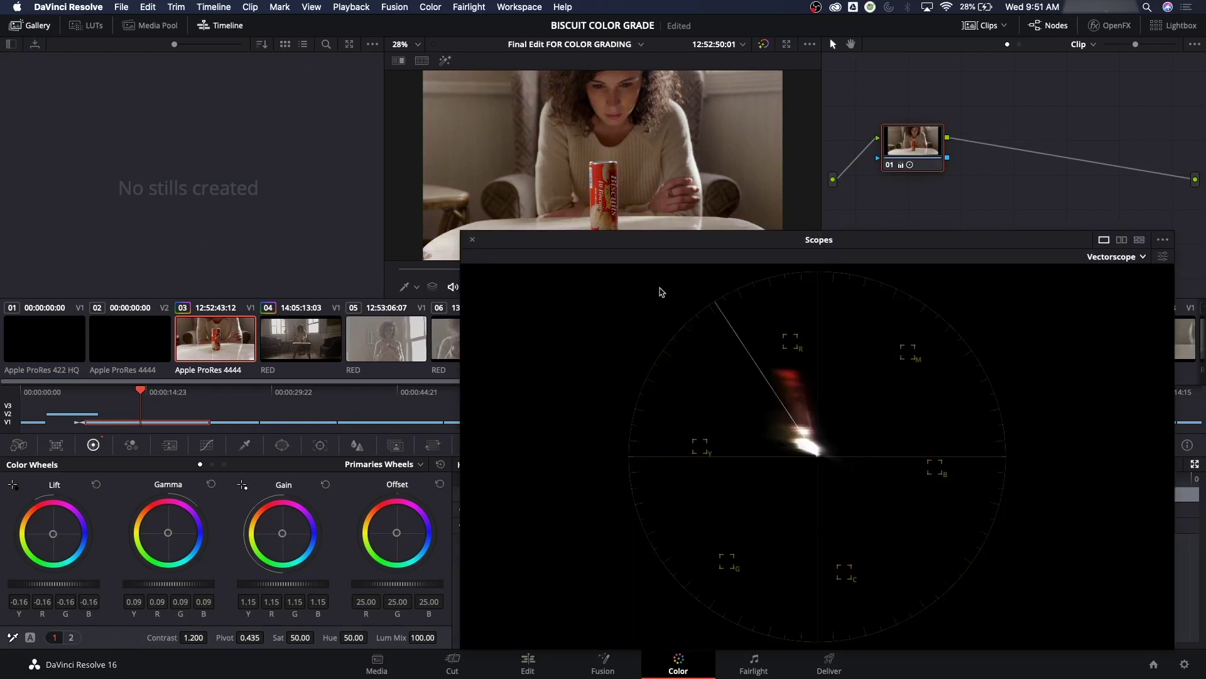
{"action": "left_click_drag", "start_coordinate": [583, 236], "coordinate": [114, 41]}
{"action": "left_click_drag", "start_coordinate": [698, 451], "coordinate": [381, 279]}
{"action": "left_click_drag", "start_coordinate": [157, 46], "coordinate": [167, 52]}
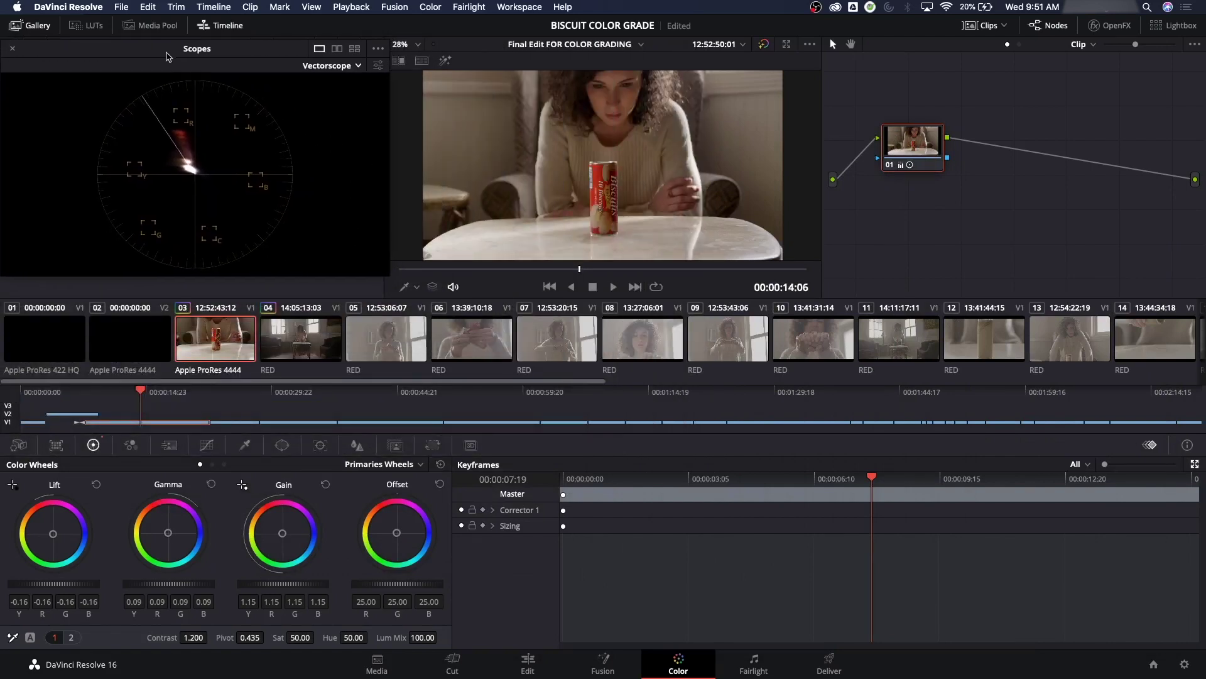
{"action": "left_click", "coordinate": [345, 70]}
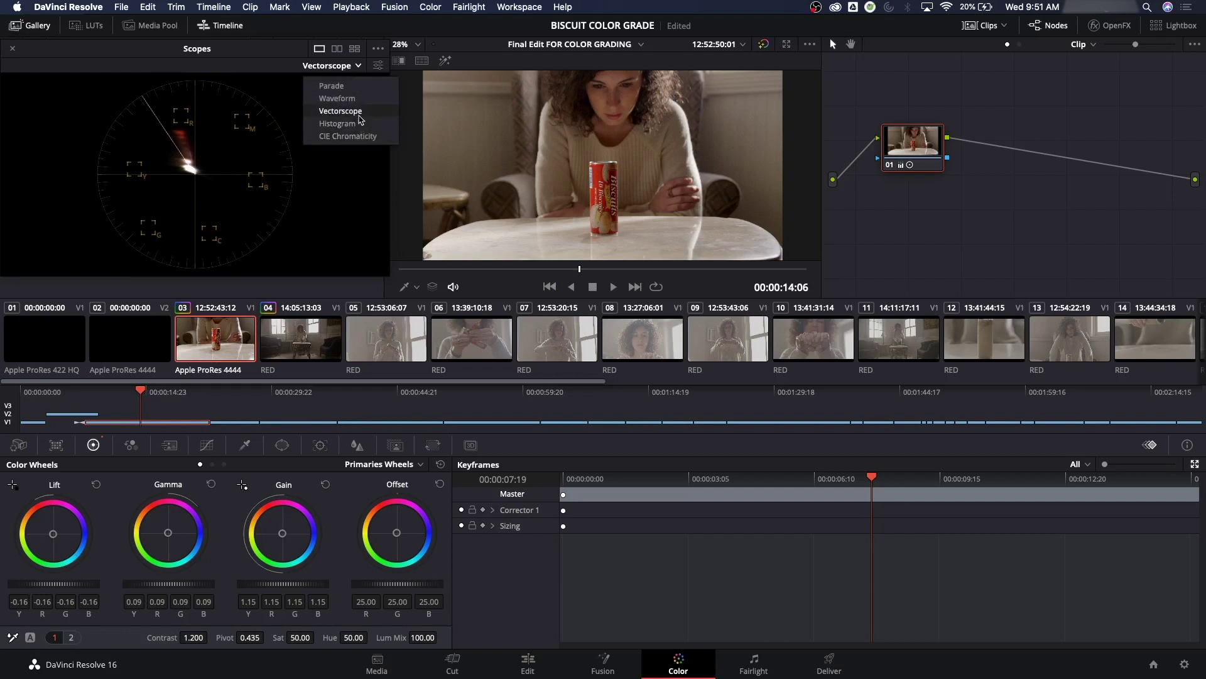
{"action": "left_click", "coordinate": [364, 86]}
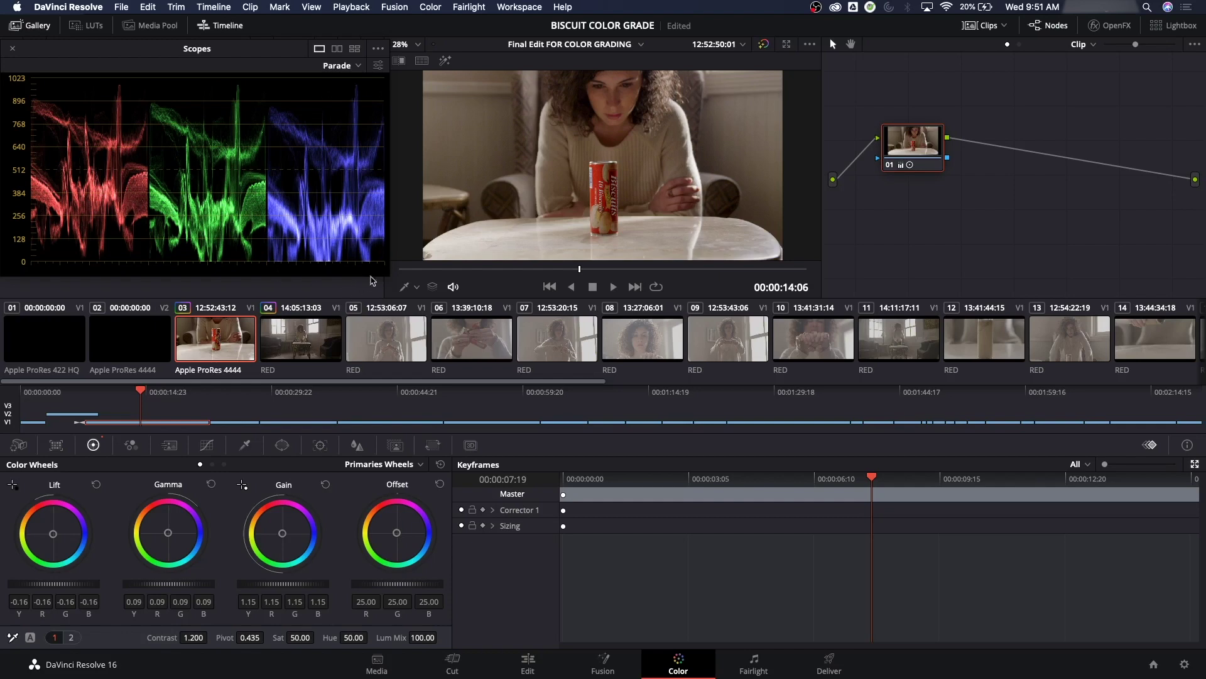
Resize and reposition the Scopes window so the viewer and Color Wheels remain visible
{"action": "left_click_drag", "start_coordinate": [389, 276], "coordinate": [726, 542]}
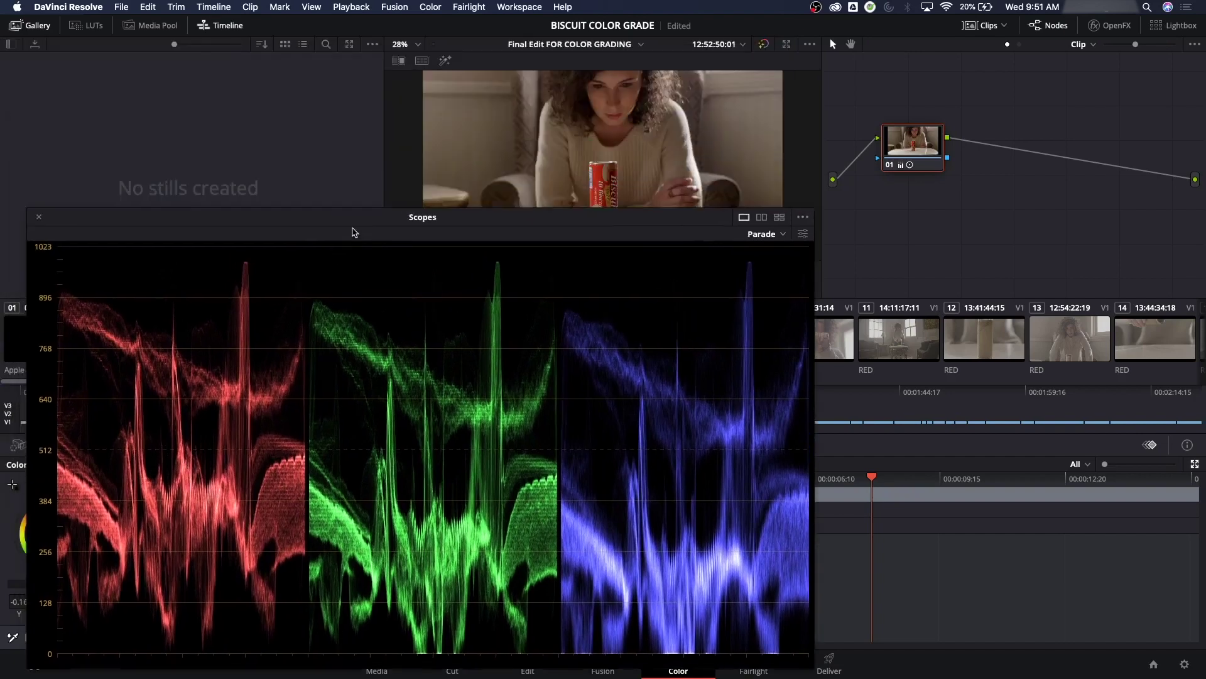
{"action": "left_click_drag", "start_coordinate": [357, 245], "coordinate": [326, 108]}
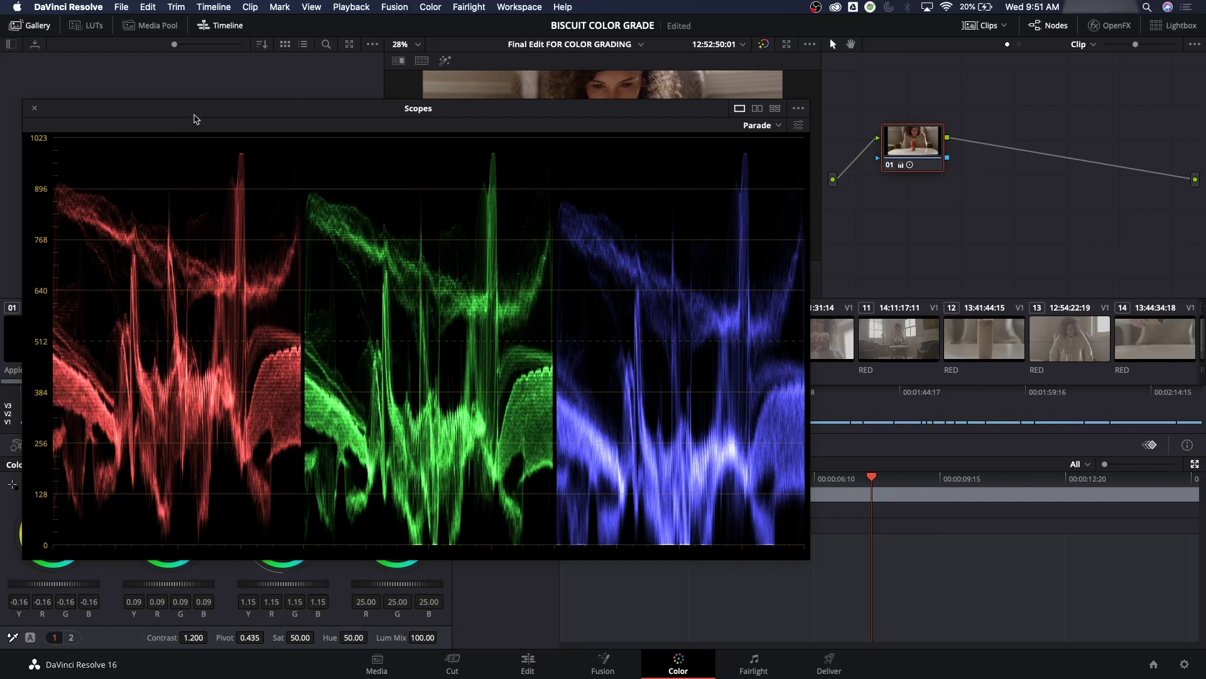
{"action": "left_click_drag", "start_coordinate": [194, 118], "coordinate": [189, 105]}
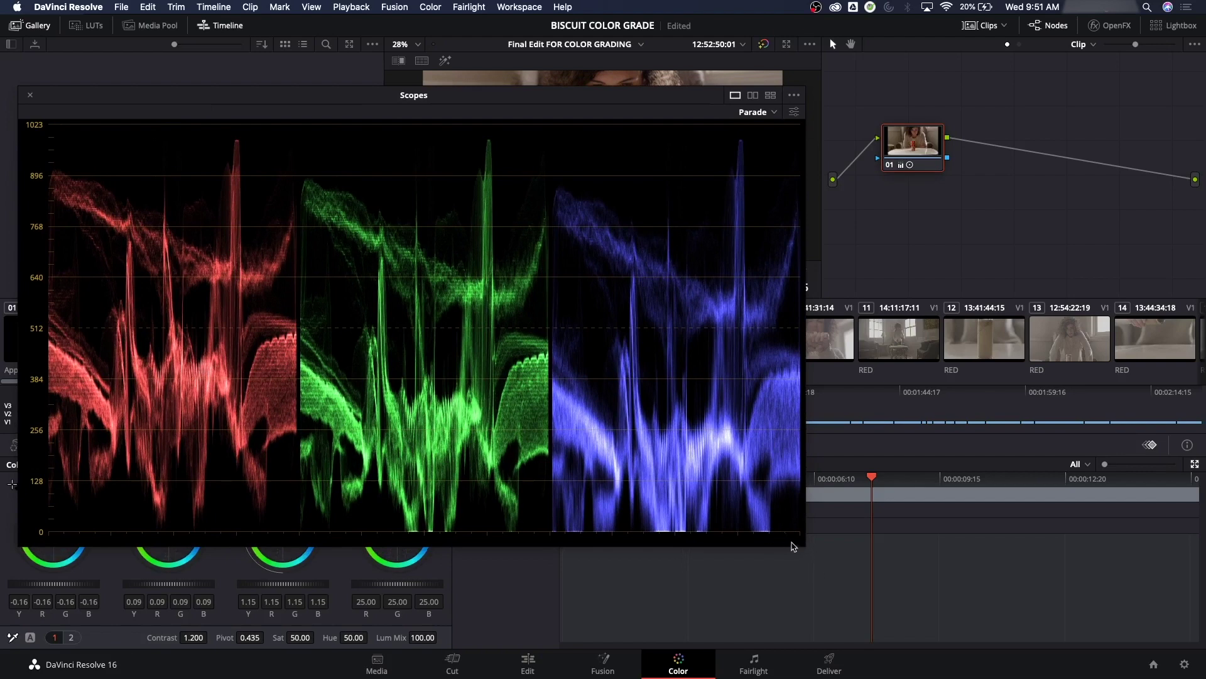
{"action": "left_click_drag", "start_coordinate": [793, 546], "coordinate": [470, 356]}
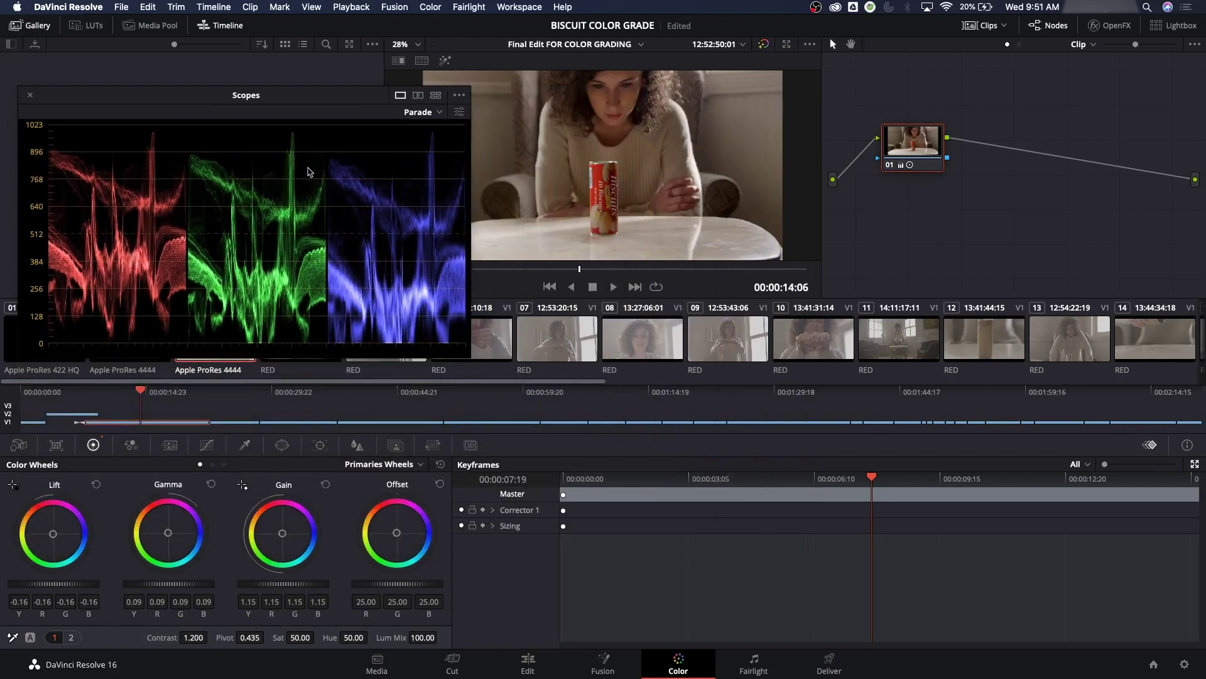
{"action": "left_click_drag", "start_coordinate": [230, 101], "coordinate": [193, 54]}
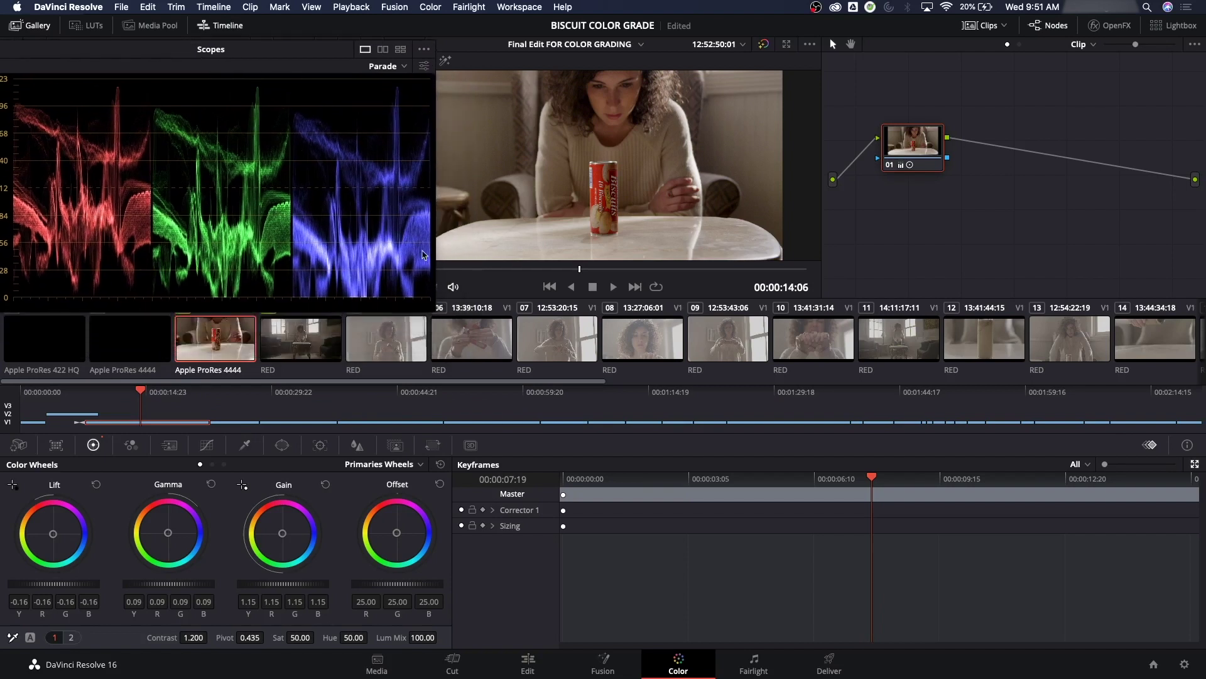
{"action": "left_click_drag", "start_coordinate": [434, 311], "coordinate": [394, 283]}
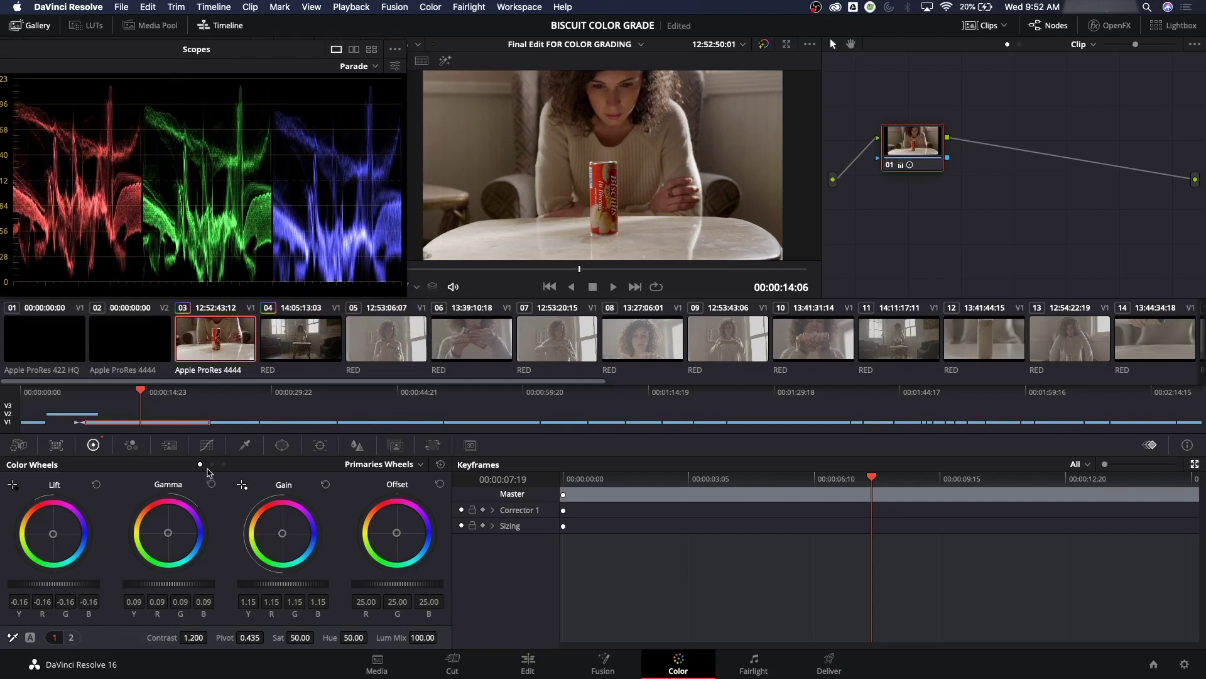
Look through the Curves and RGB Mixer panels, then return to Color Wheels
{"action": "left_click", "coordinate": [207, 444]}
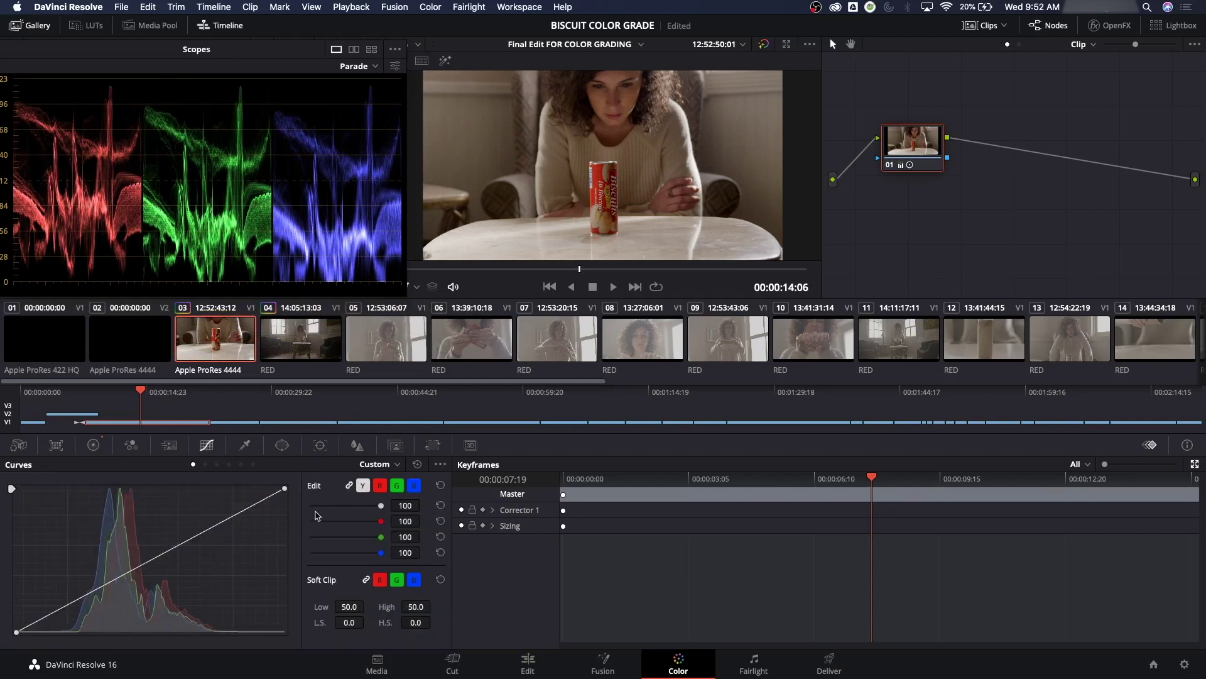
{"action": "left_click", "coordinate": [132, 445]}
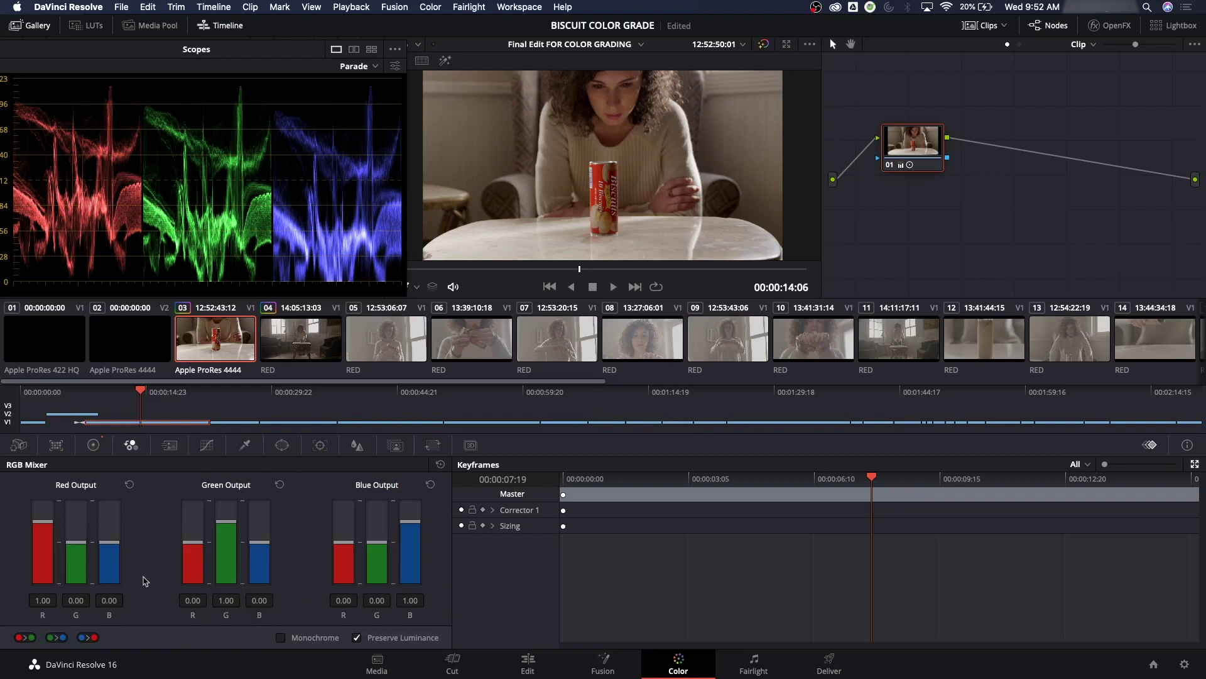
{"action": "left_click", "coordinate": [93, 446]}
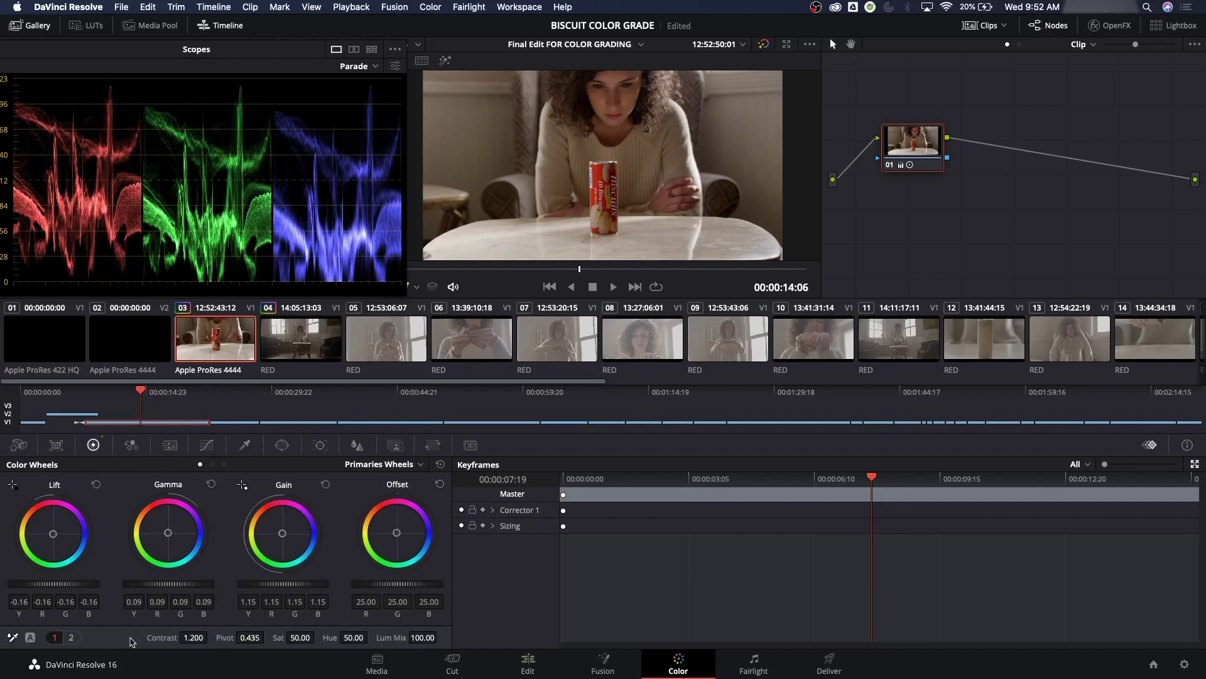
On adjustment page 2, try a cooler Temp, then reset Temp to 0.0
{"action": "left_click", "coordinate": [71, 638]}
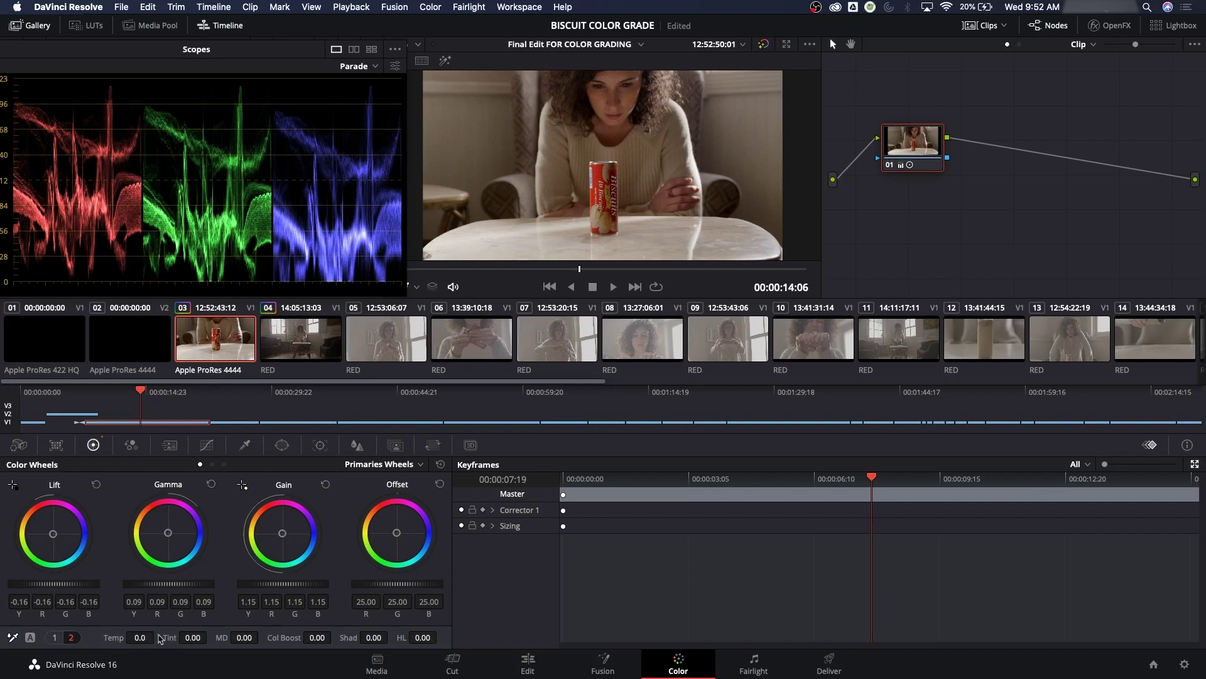
{"action": "left_click_drag", "start_coordinate": [140, 637], "coordinate": [239, 639]}
{"action": "mouse_move", "coordinate": [157, 638]}
{"action": "left_mouse_down"}
{"action": "mouse_move", "coordinate": [141, 637]}
{"action": "mouse_move", "coordinate": [213, 638]}
{"action": "mouse_move", "coordinate": [163, 641]}
{"action": "left_mouse_up"}
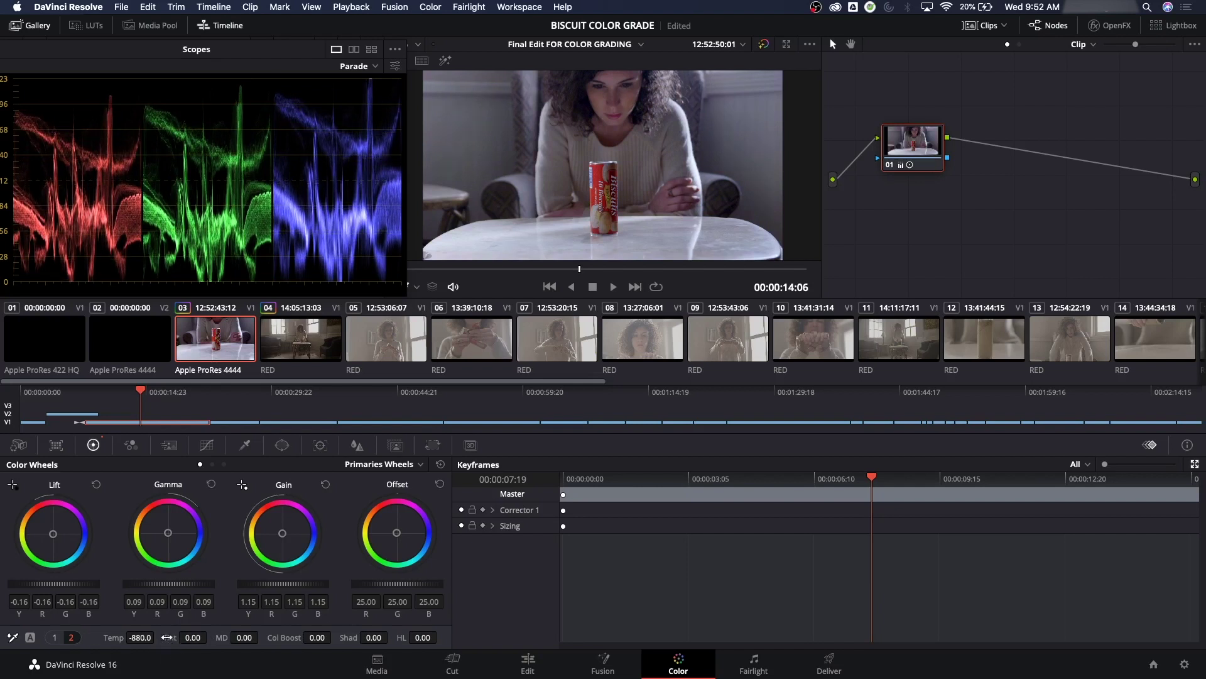
{"action": "double_click", "coordinate": [114, 638]}
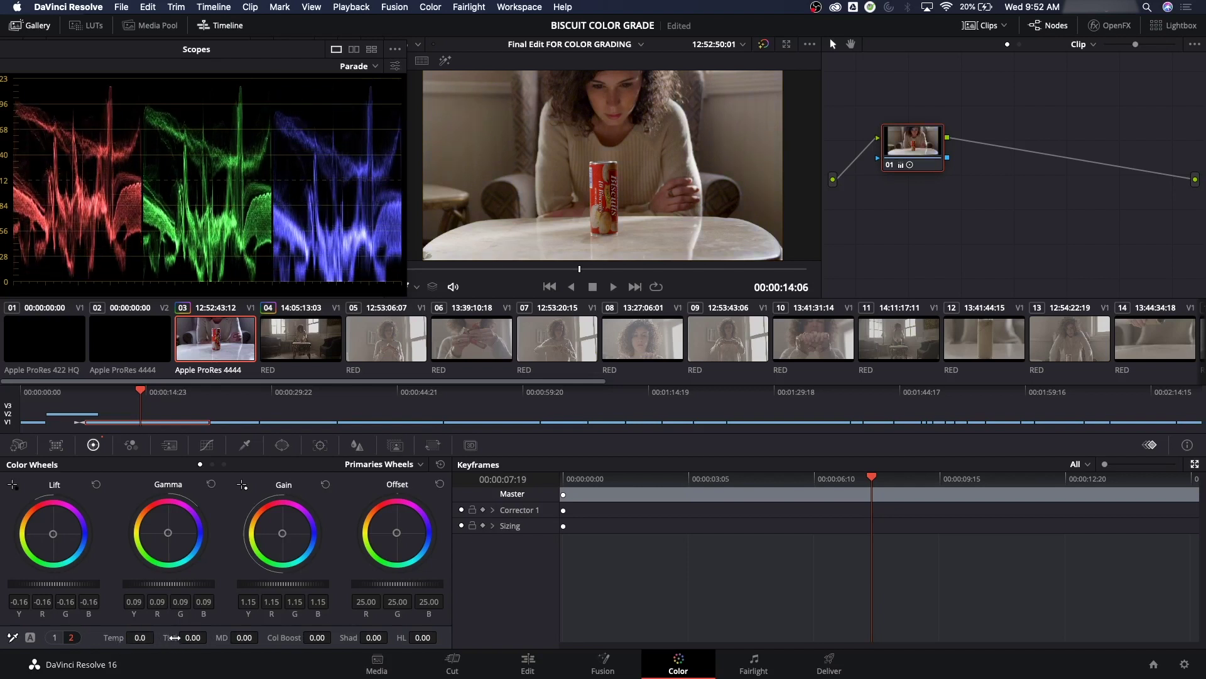
In Curves, unlink the channels and raise the green curve's black point for a green cast
{"action": "left_click", "coordinate": [207, 446]}
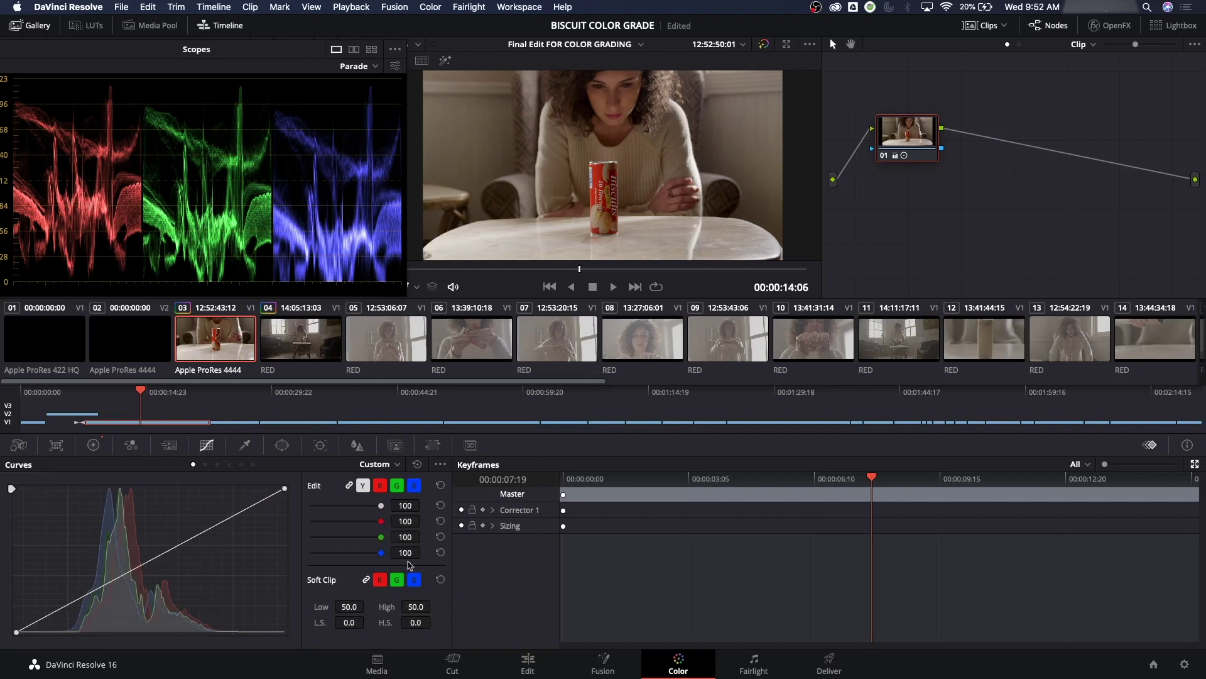
{"action": "left_click", "coordinate": [350, 486]}
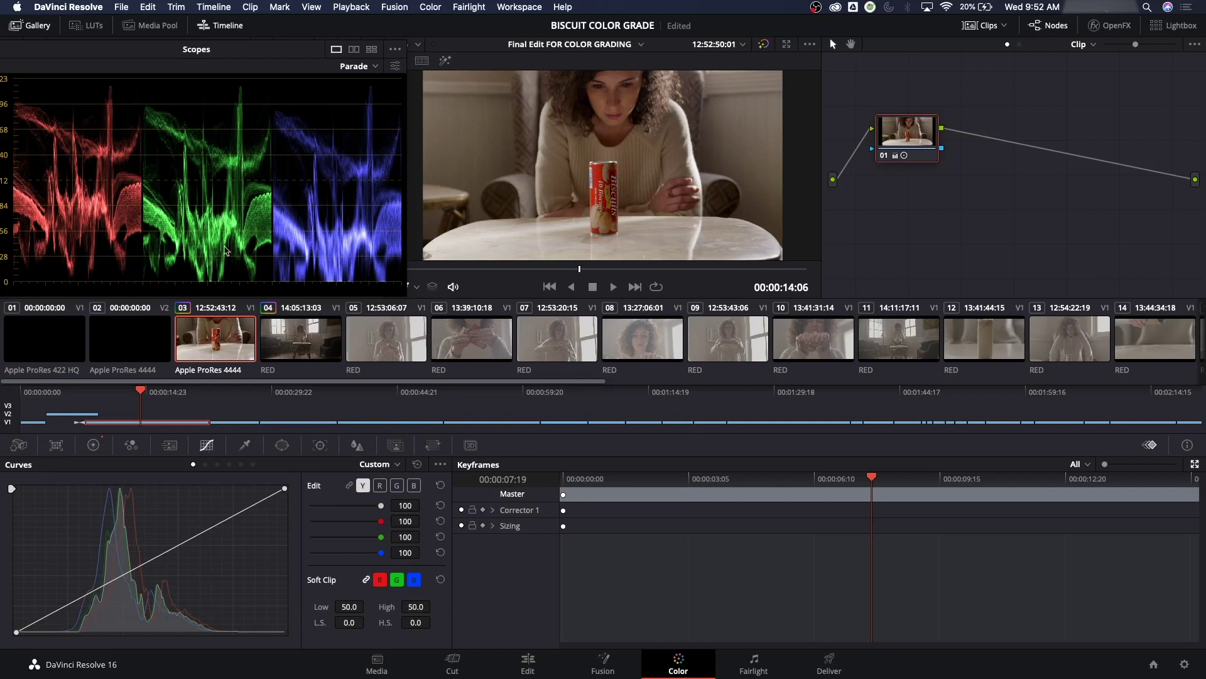
{"action": "left_click", "coordinate": [414, 485]}
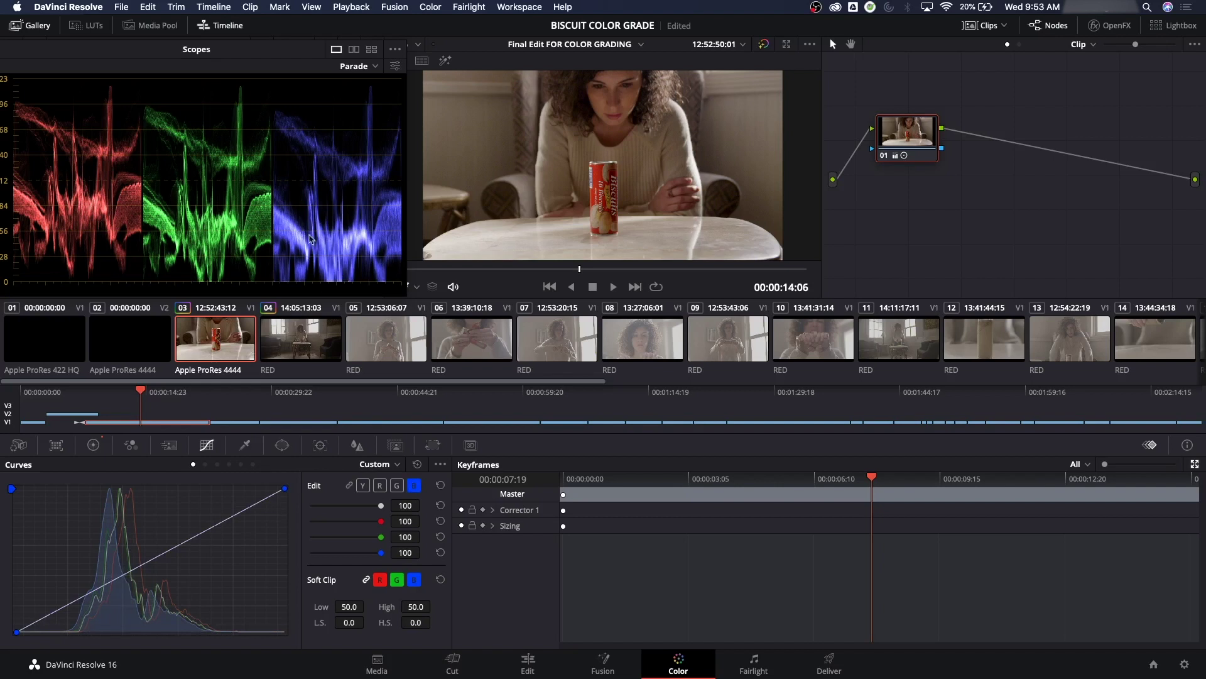
{"action": "left_click", "coordinate": [396, 485]}
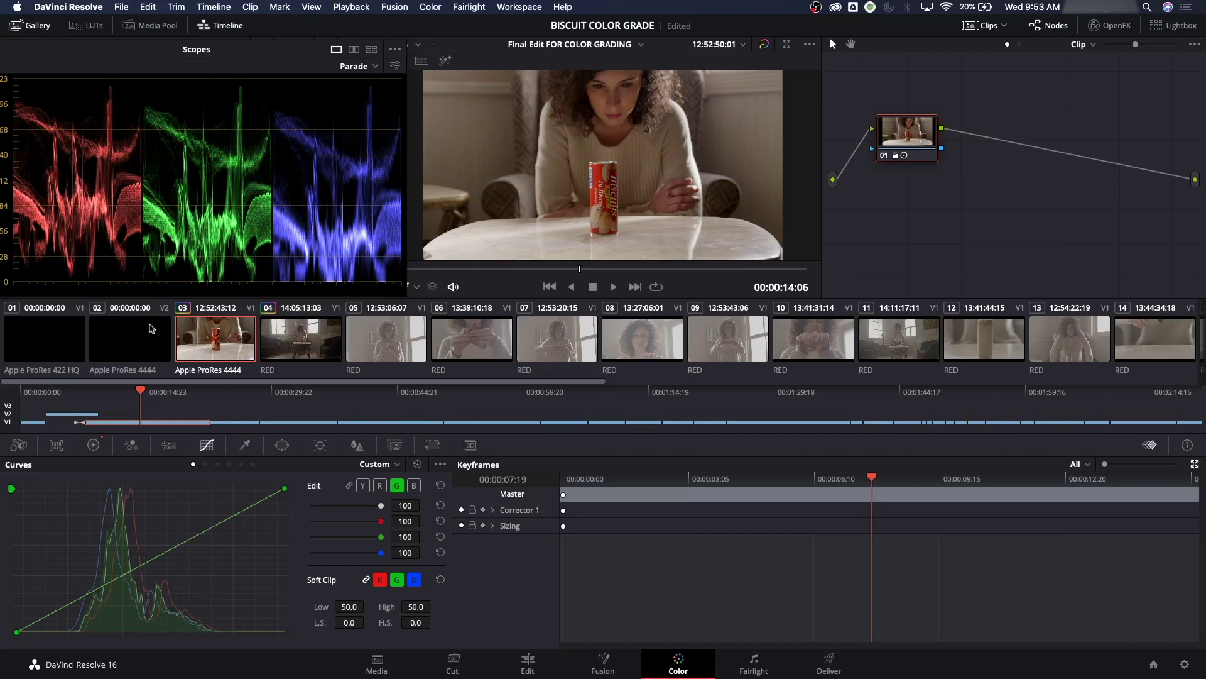
{"action": "left_click", "coordinate": [129, 570]}
{"action": "left_click_drag", "start_coordinate": [129, 570], "coordinate": [128, 566]}
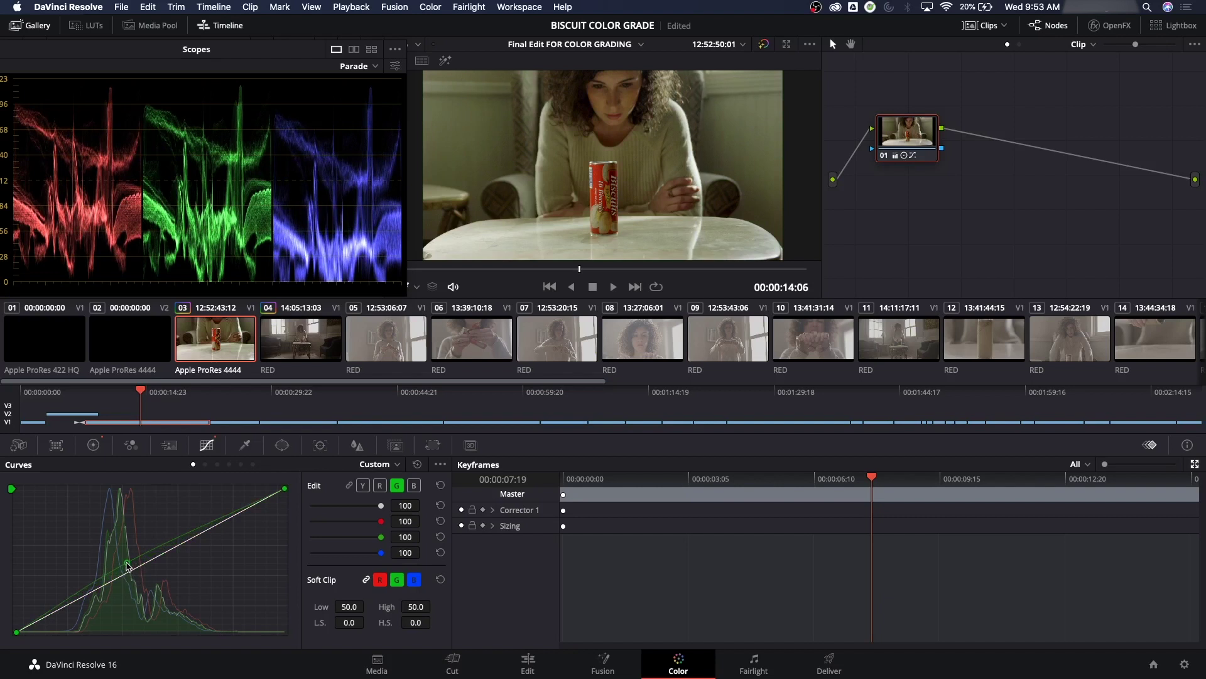
{"action": "left_click_drag", "start_coordinate": [16, 631], "coordinate": [17, 599]}
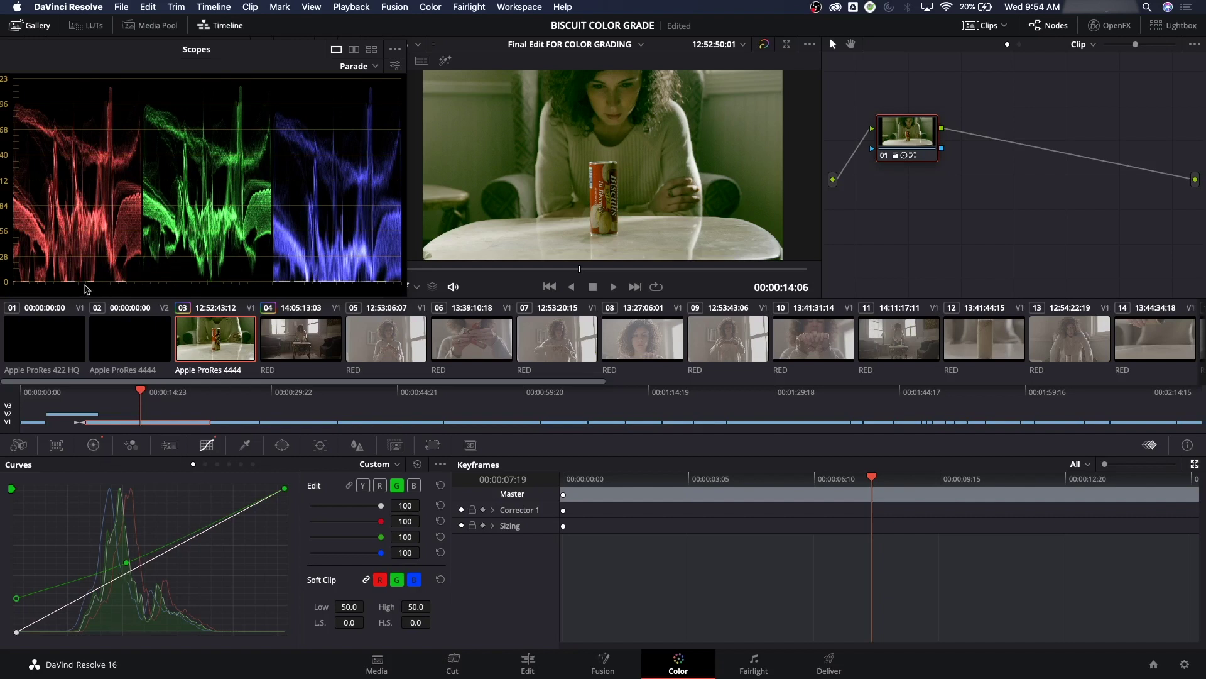
Set Lum Mix to 0.00 in the Color Wheels panel
{"action": "left_click", "coordinate": [93, 445]}
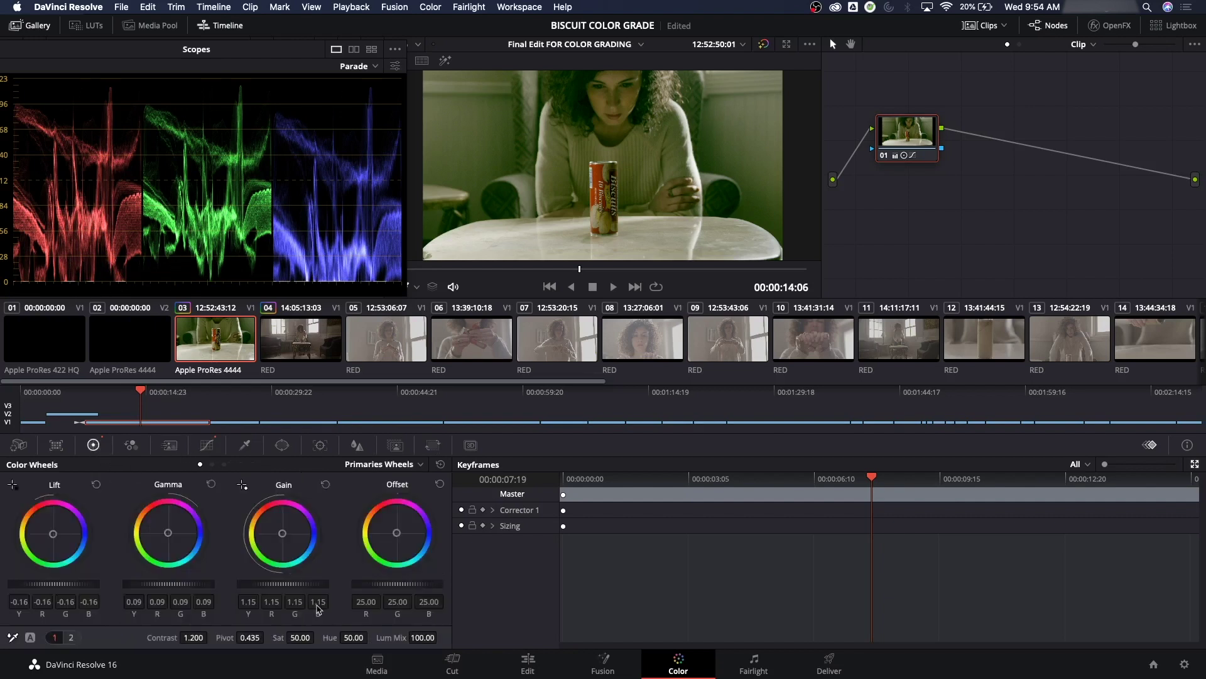
{"action": "double_click", "coordinate": [416, 636]}
{"action": "type", "text": "0"}
{"action": "key", "text": "Return"}
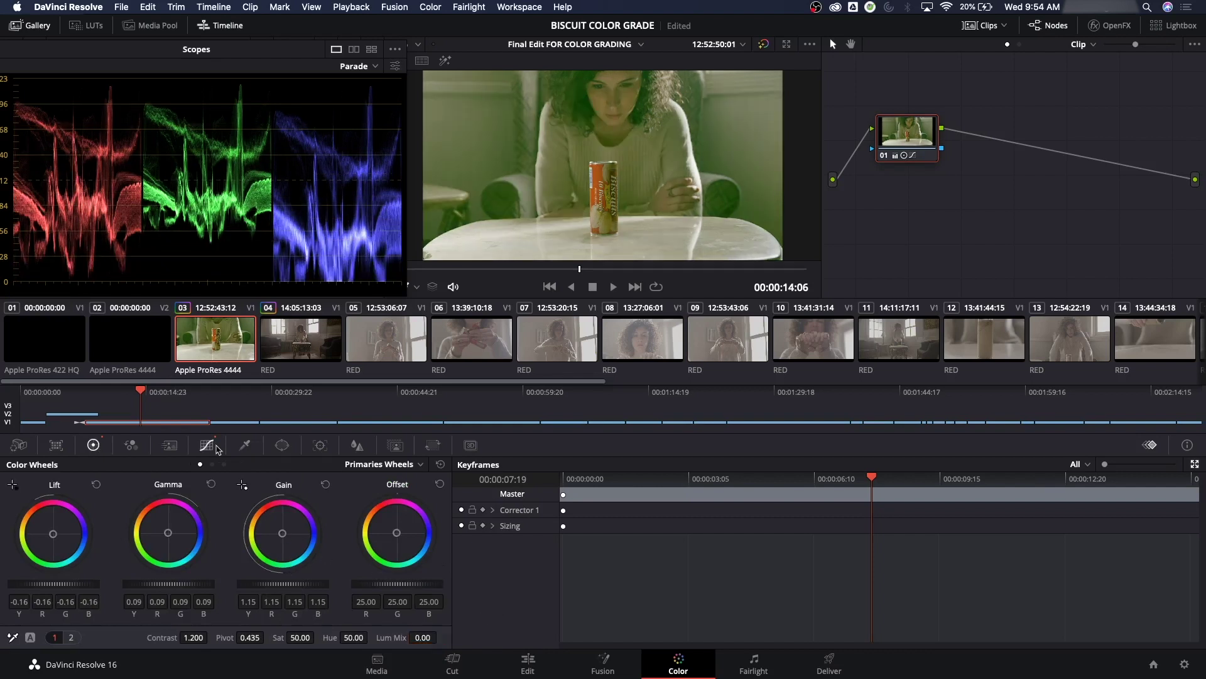
In Curves, lower the green black point, fine-tune its midtones, and lift the blue black point
{"action": "left_click", "coordinate": [213, 445]}
{"action": "left_click_drag", "start_coordinate": [17, 598], "coordinate": [14, 622]}
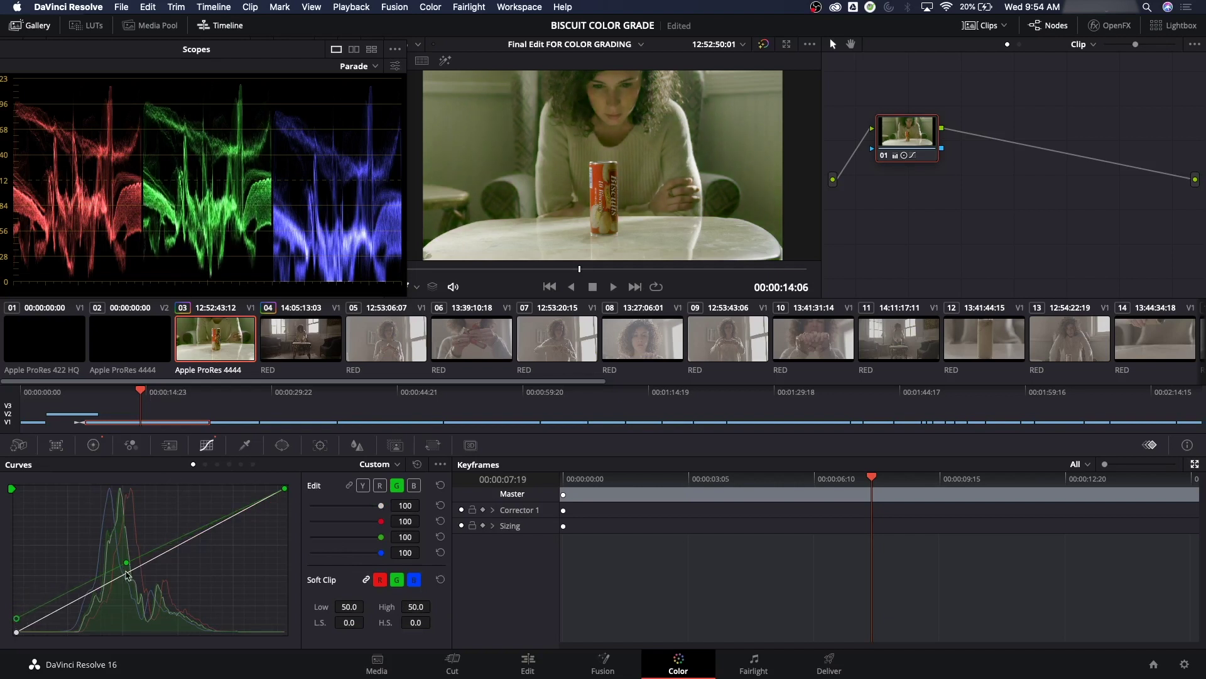
{"action": "left_click_drag", "start_coordinate": [127, 569], "coordinate": [126, 565]}
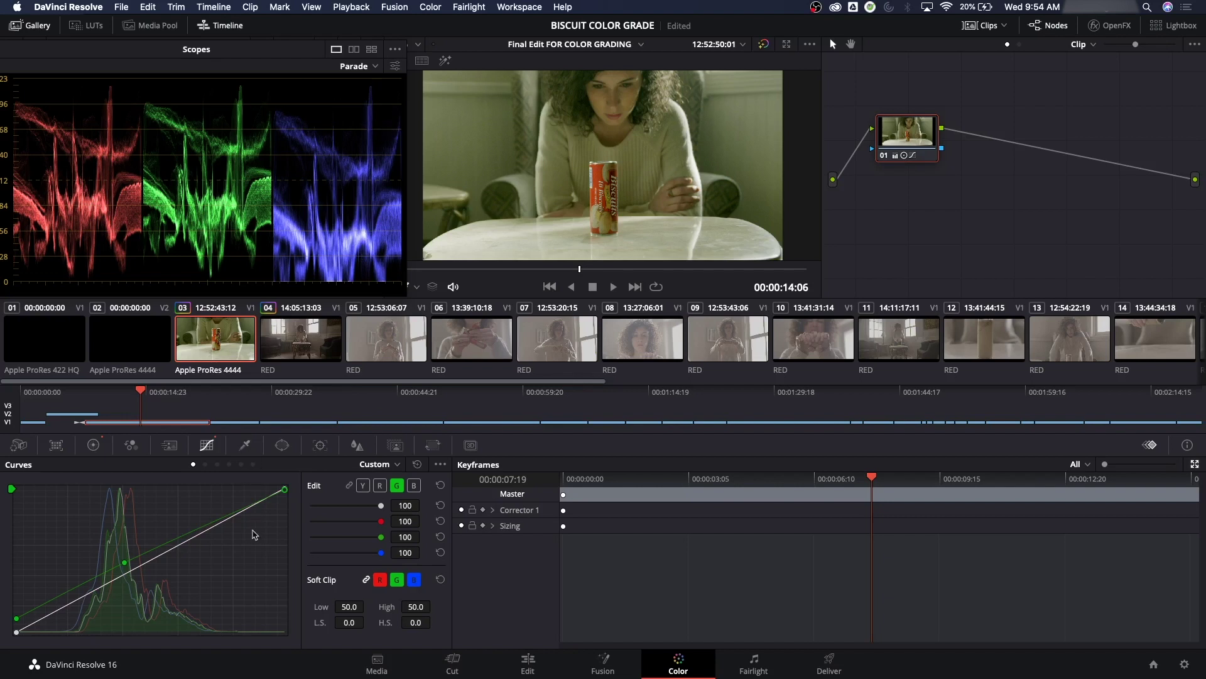
{"action": "left_click", "coordinate": [414, 486]}
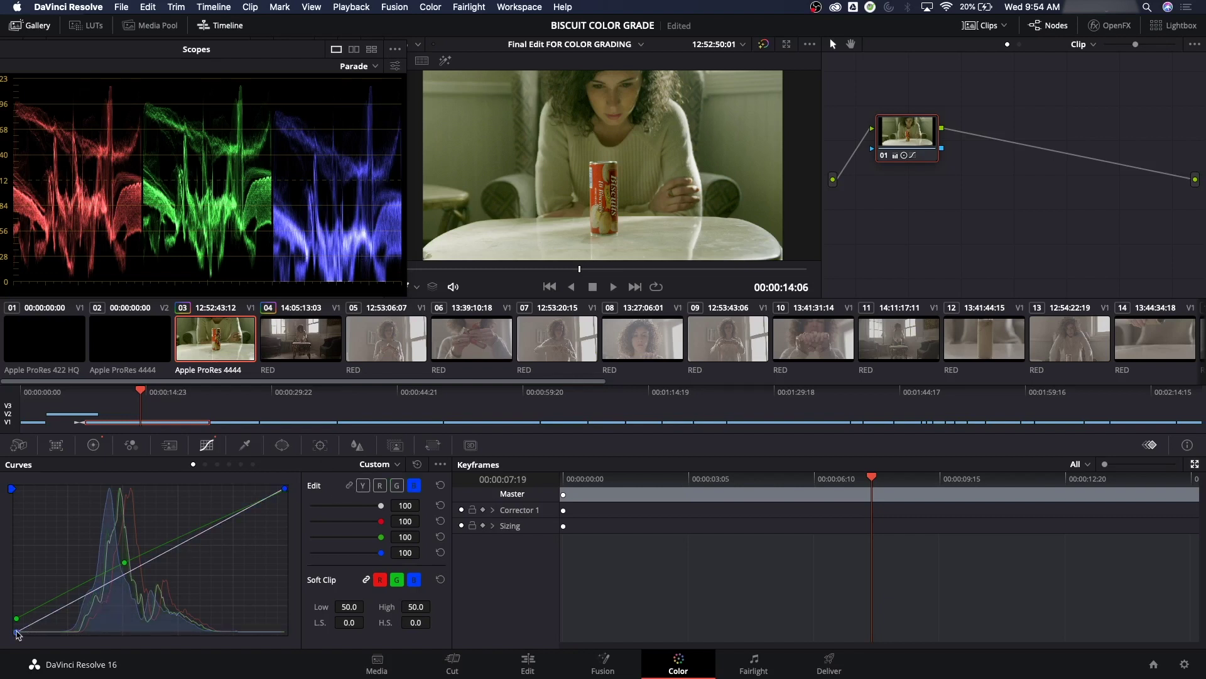
{"action": "left_click_drag", "start_coordinate": [18, 635], "coordinate": [18, 611]}
Undo the blue curve lift, add serial node 02, and undo node 01's green curve tint
{"action": "key", "text": "super+z"}
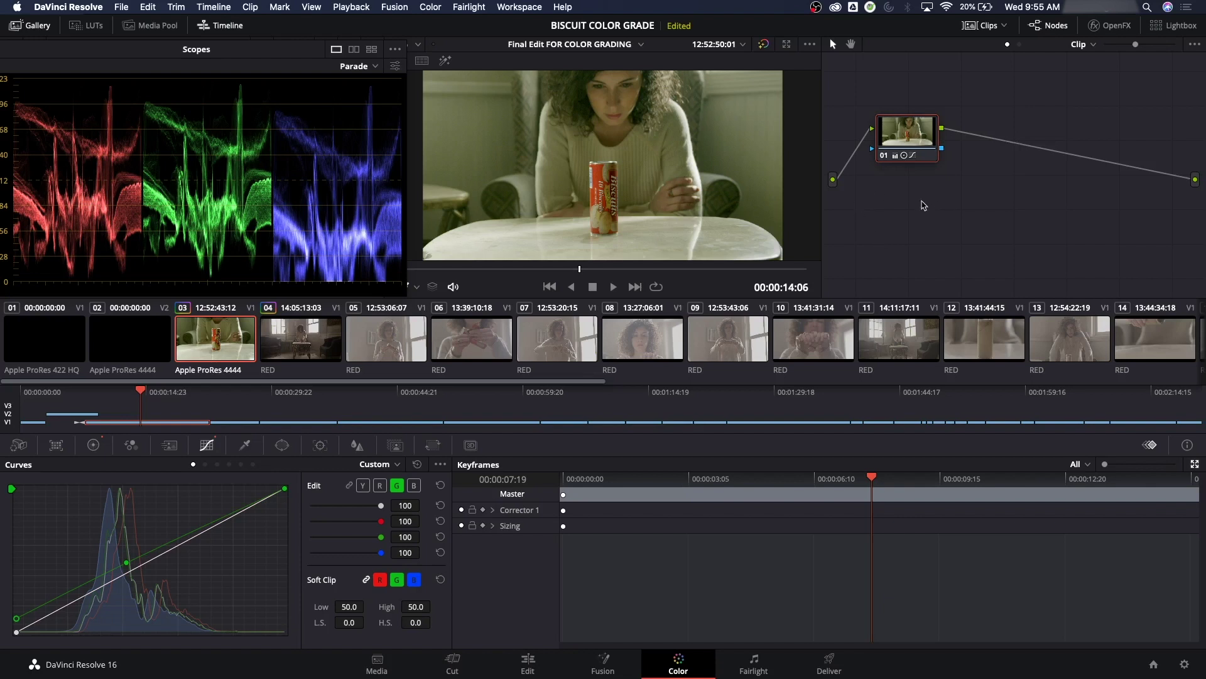
{"action": "key", "text": "alt+s"}
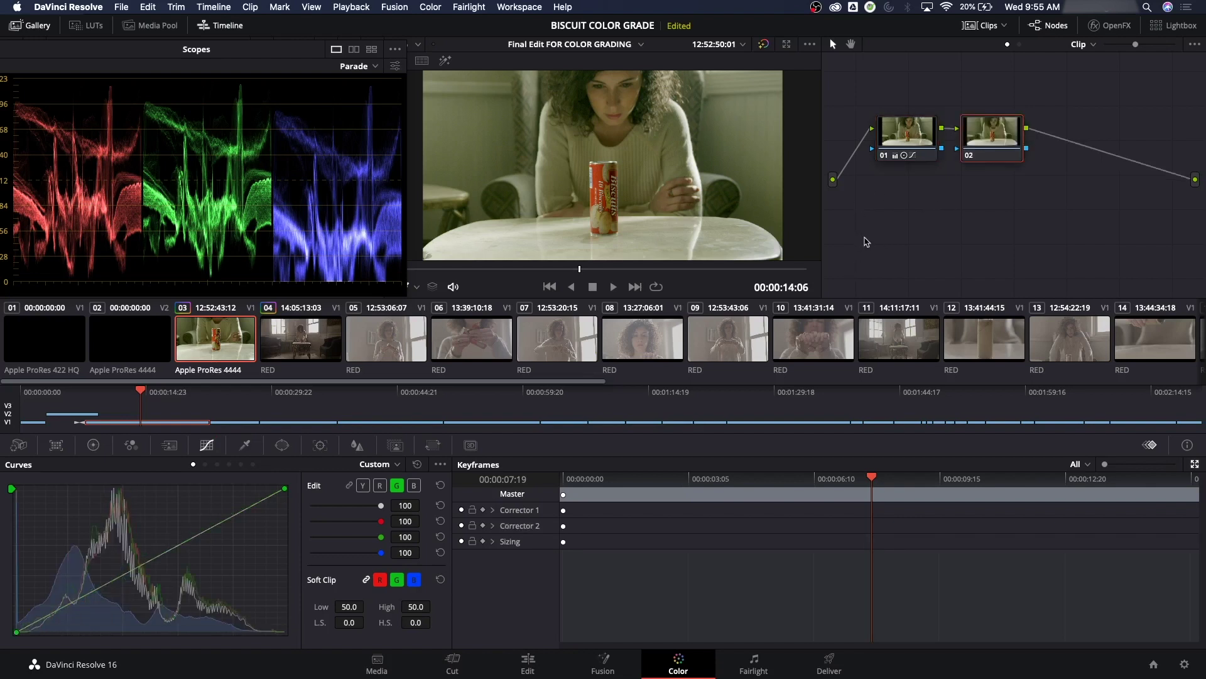
{"action": "left_click_drag", "start_coordinate": [980, 141], "coordinate": [950, 130]}
{"action": "key", "text": "ctrl+z"}
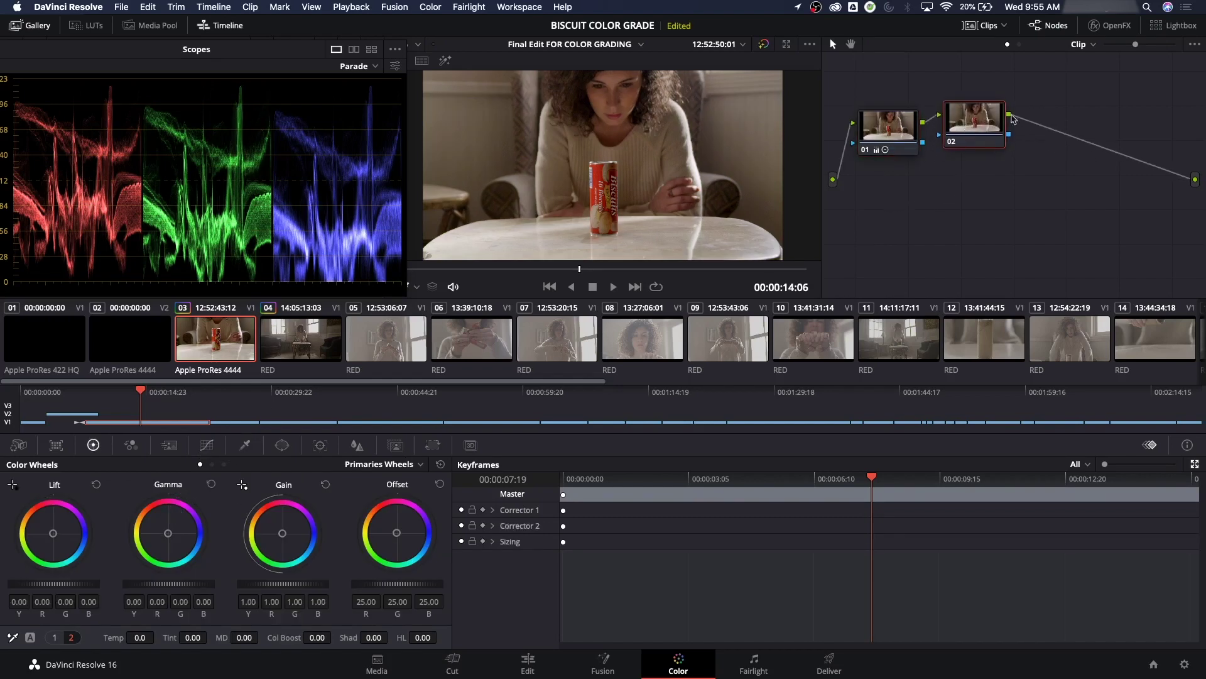
Set node 02's Lum Mix to 0.00 on adjustment page 1
{"action": "left_click_drag", "start_coordinate": [1004, 118], "coordinate": [1010, 124]}
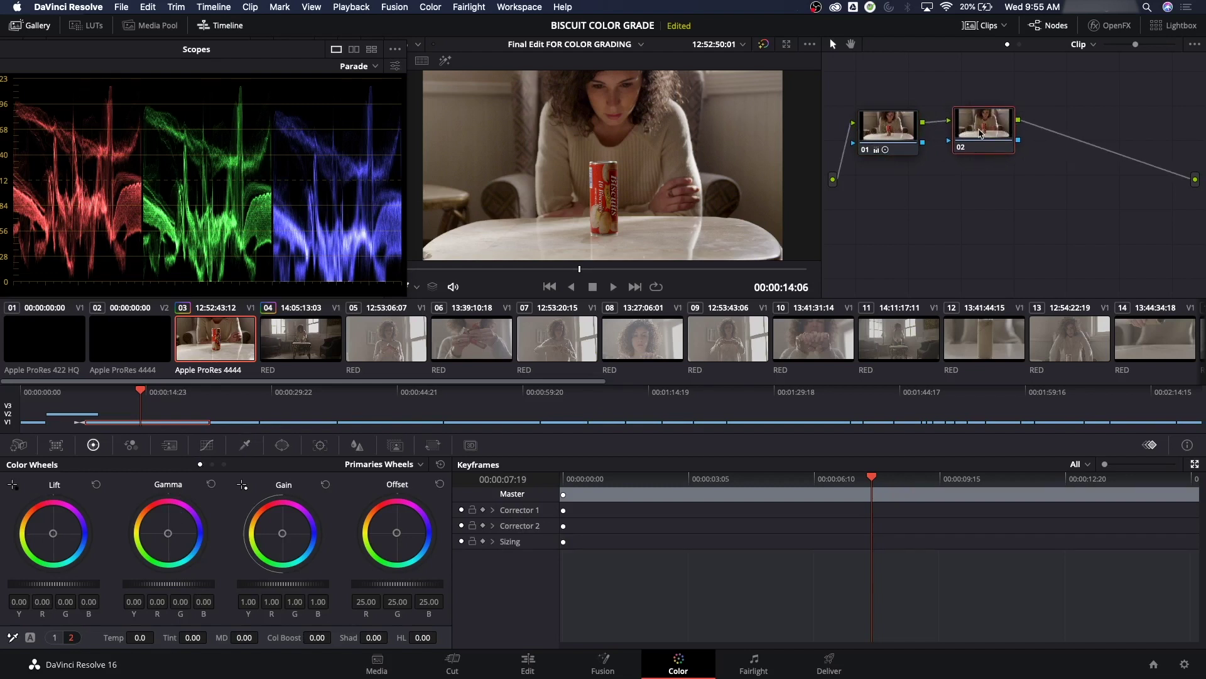
{"action": "left_click_drag", "start_coordinate": [982, 124], "coordinate": [975, 122]}
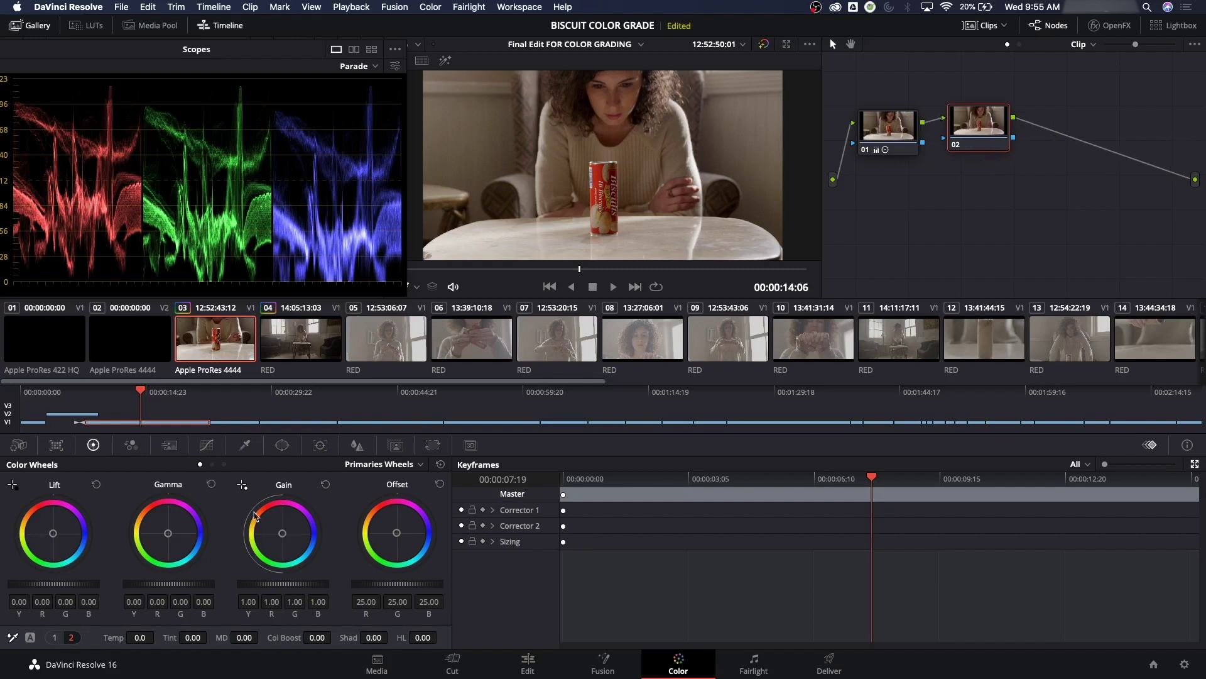
{"action": "left_click", "coordinate": [54, 637]}
{"action": "left_click_drag", "start_coordinate": [423, 637], "coordinate": [904, 196]}
Check node 01, then reselect node 02 and bring up its Curves palette
{"action": "left_click_drag", "start_coordinate": [973, 139], "coordinate": [978, 149]}
{"action": "left_click", "coordinate": [895, 141]}
{"action": "left_click", "coordinate": [974, 136]}
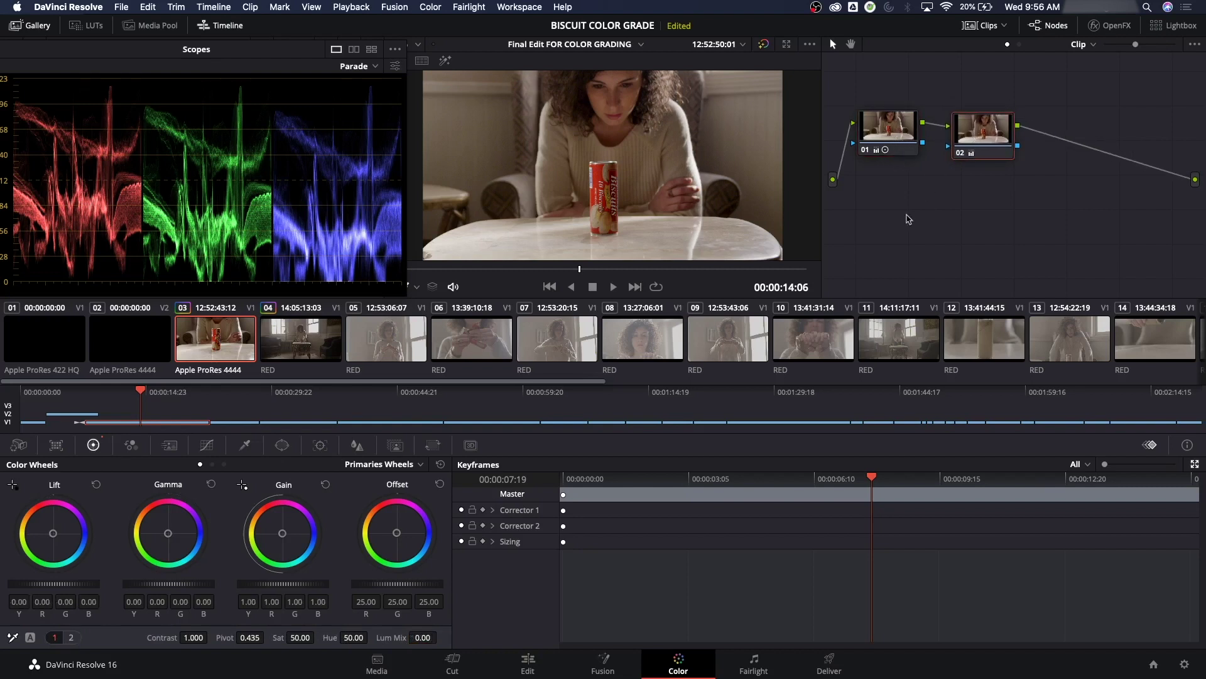
{"action": "left_click", "coordinate": [208, 444]}
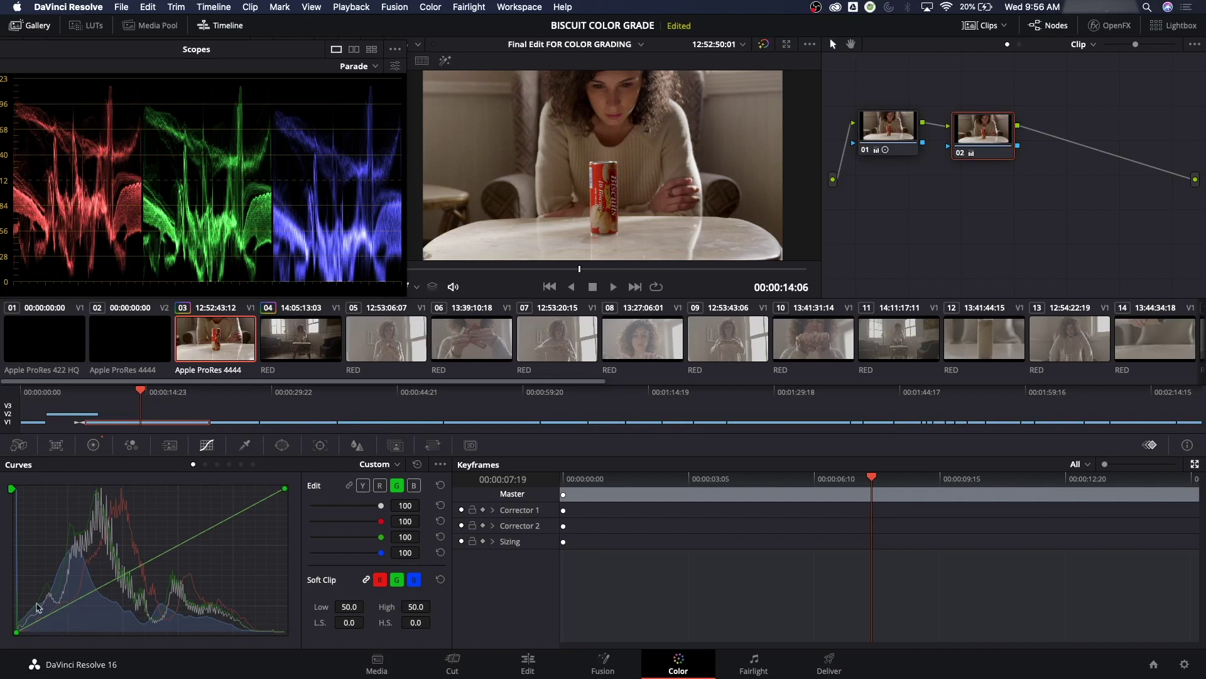
Lift the green curve's shadows and add a point to fine-tune its highlights
{"action": "left_click_drag", "start_coordinate": [16, 632], "coordinate": [17, 624]}
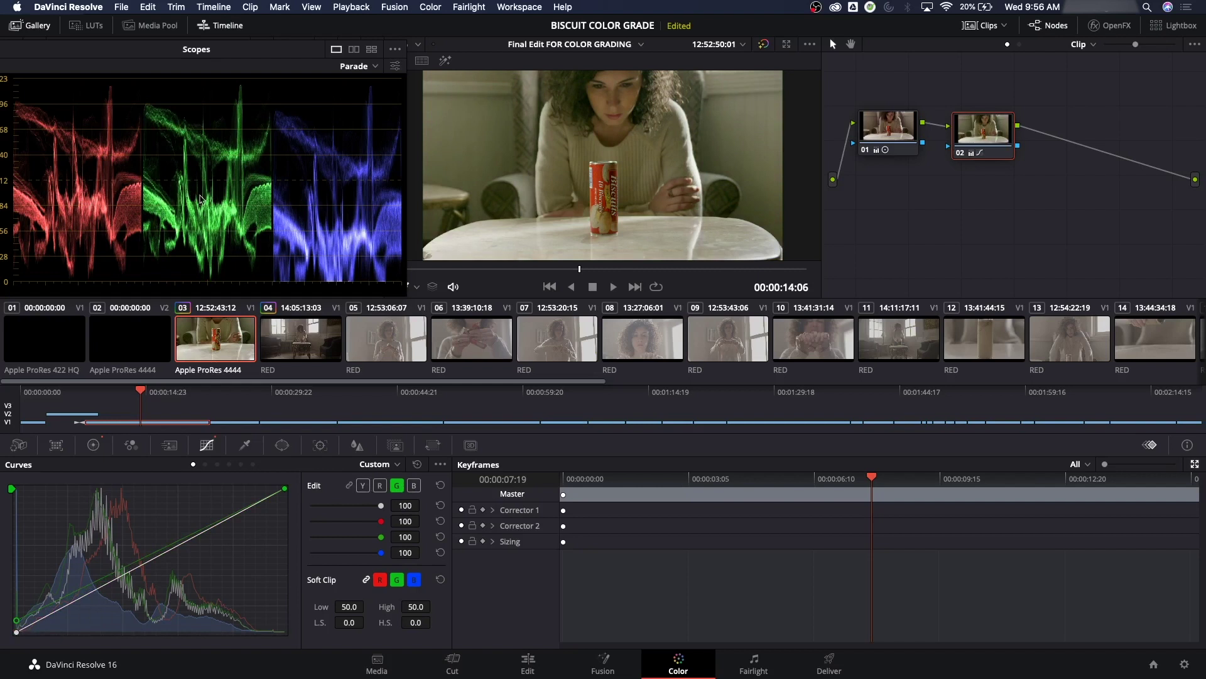
{"action": "left_click", "coordinate": [111, 576]}
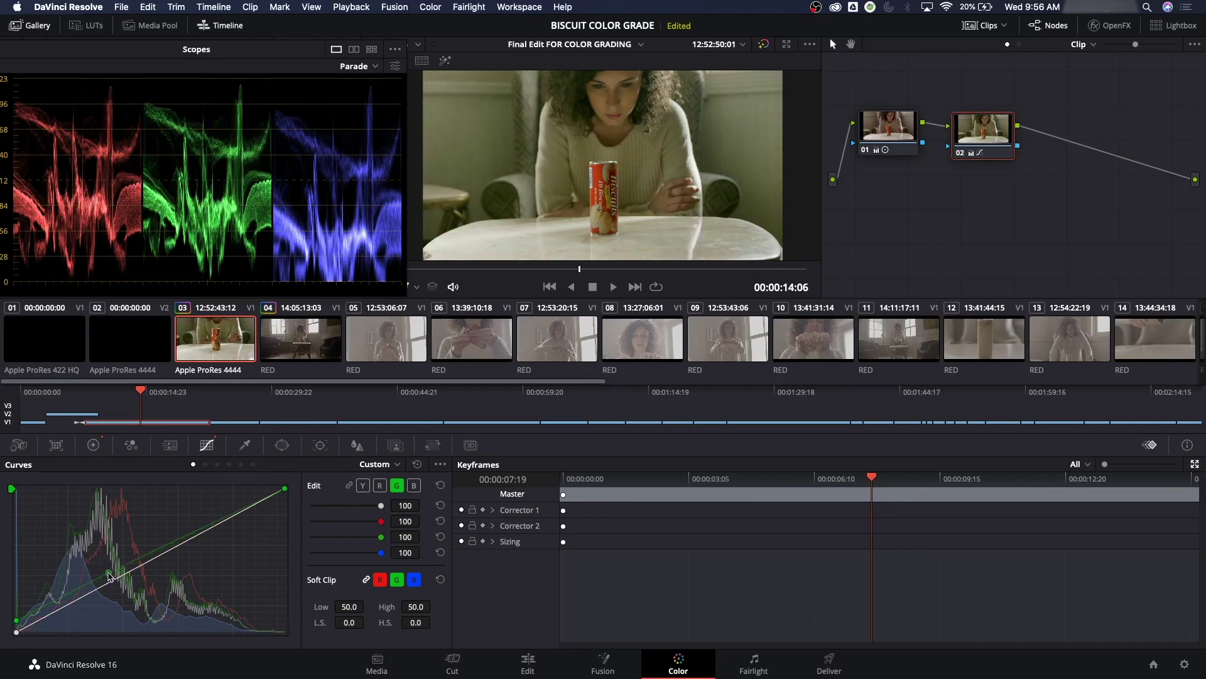
{"action": "left_click_drag", "start_coordinate": [286, 490], "coordinate": [286, 494]}
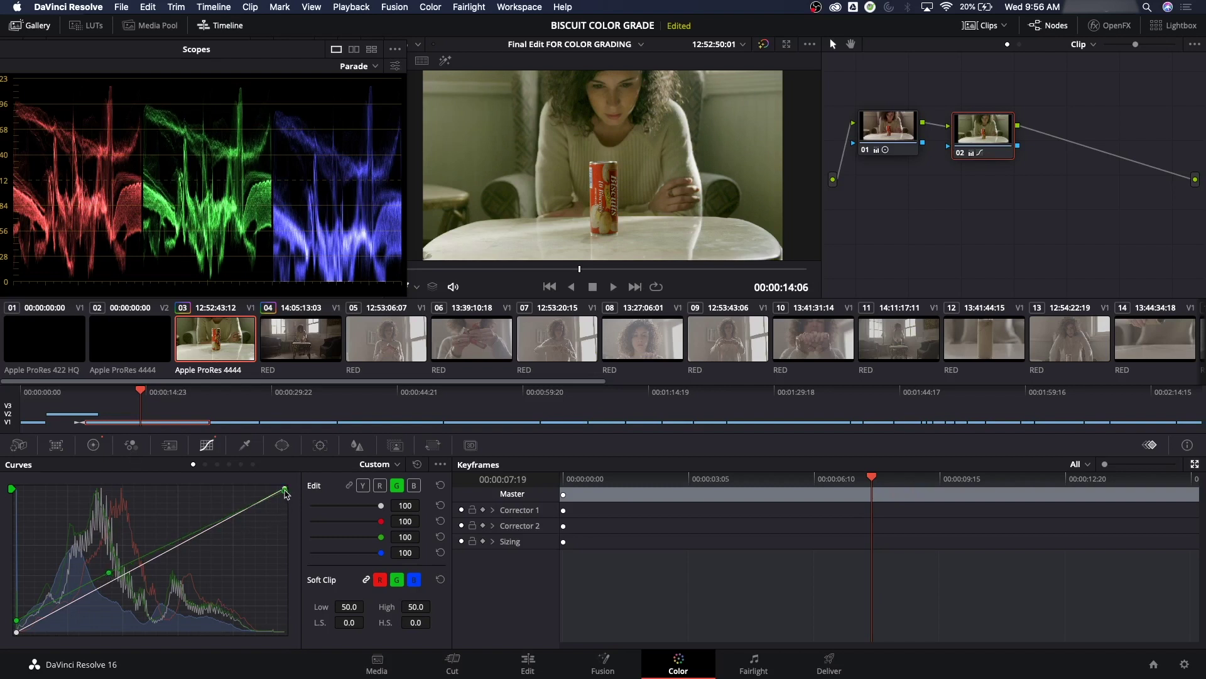
Lift the blue channel's shadows with an added bend point, then bypass node 02 to compare
{"action": "left_click", "coordinate": [415, 487]}
{"action": "left_click_drag", "start_coordinate": [17, 631], "coordinate": [24, 610]}
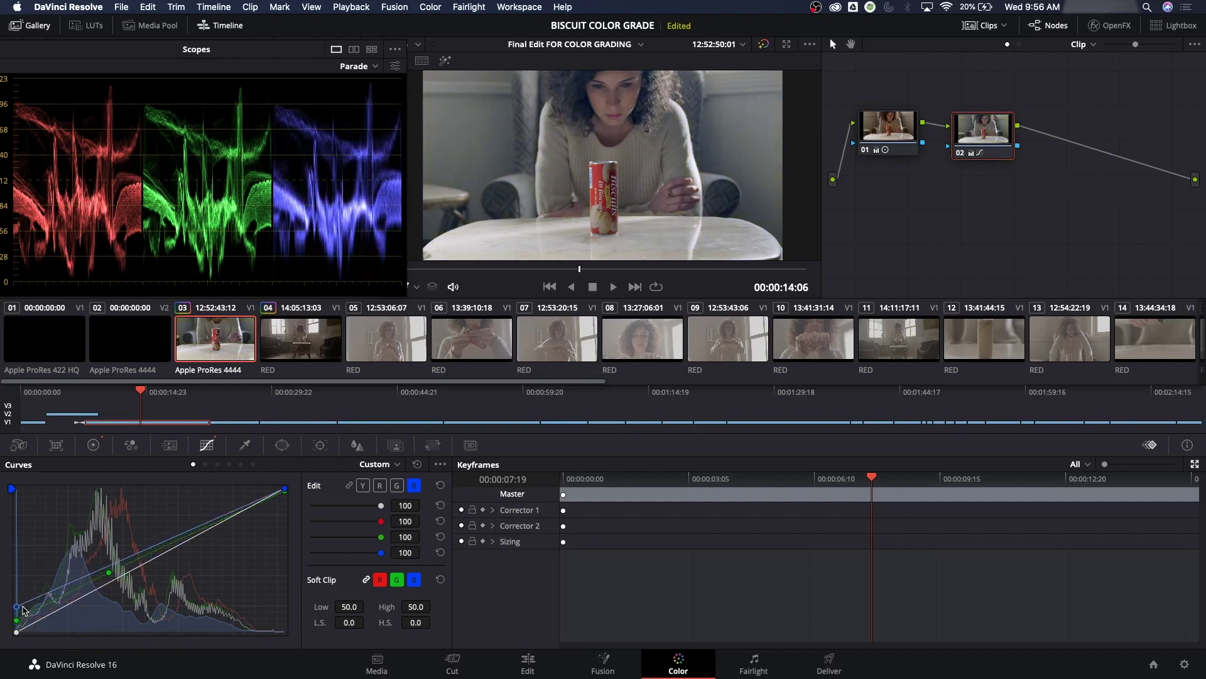
{"action": "left_click_drag", "start_coordinate": [138, 553], "coordinate": [137, 551]}
{"action": "left_click_drag", "start_coordinate": [19, 608], "coordinate": [19, 610]}
{"action": "left_click_drag", "start_coordinate": [986, 139], "coordinate": [989, 133]}
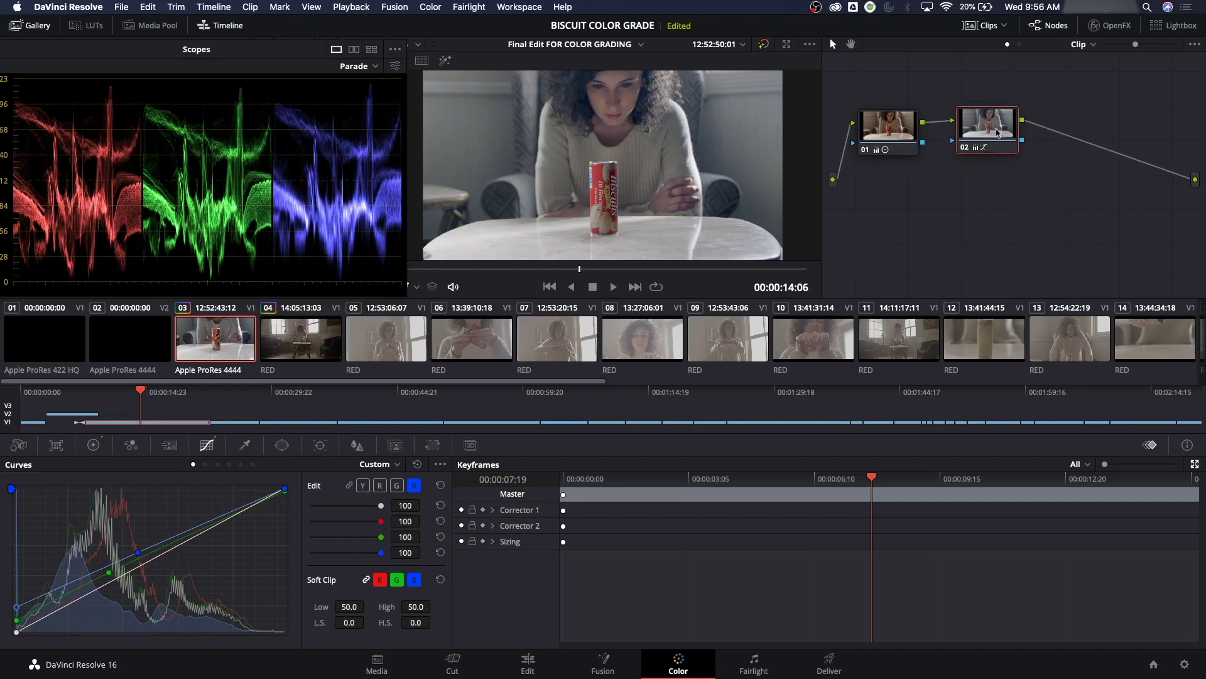
{"action": "key", "text": "ctrl+d"}
{"action": "key", "text": "ctrl+d"}
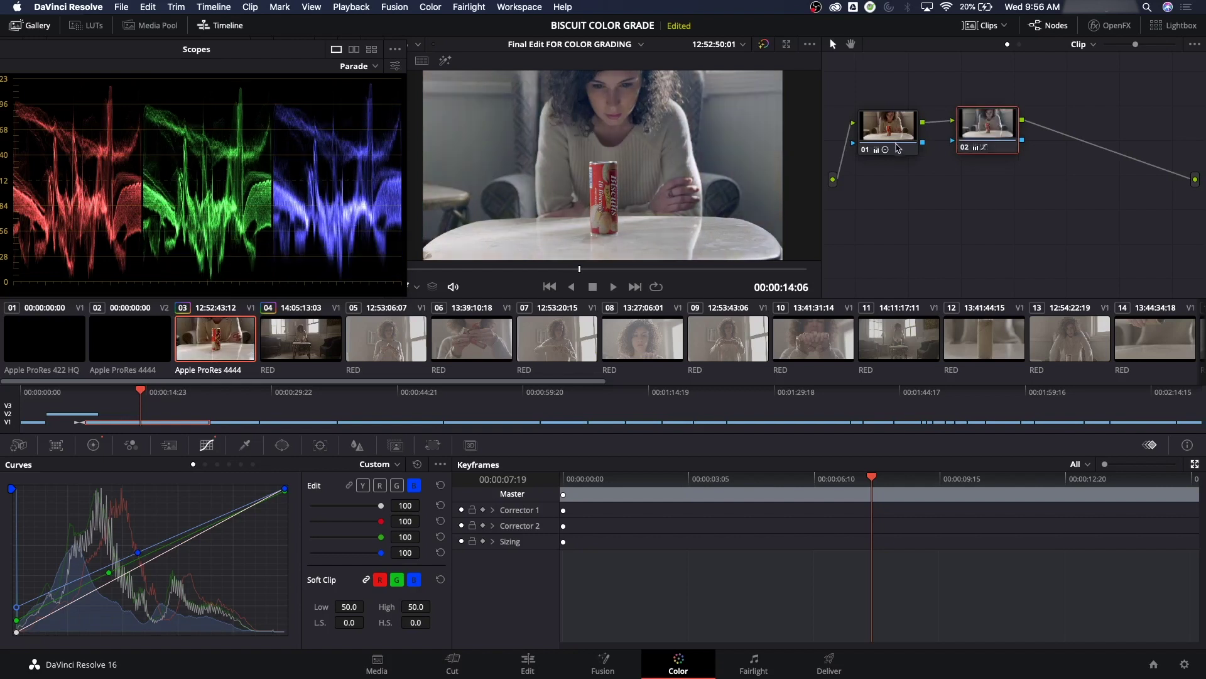
Raise node 02's contrast to 1.264 and lower the blue shadow point slightly
{"action": "left_click", "coordinate": [100, 447]}
{"action": "left_click_drag", "start_coordinate": [199, 639], "coordinate": [267, 272]}
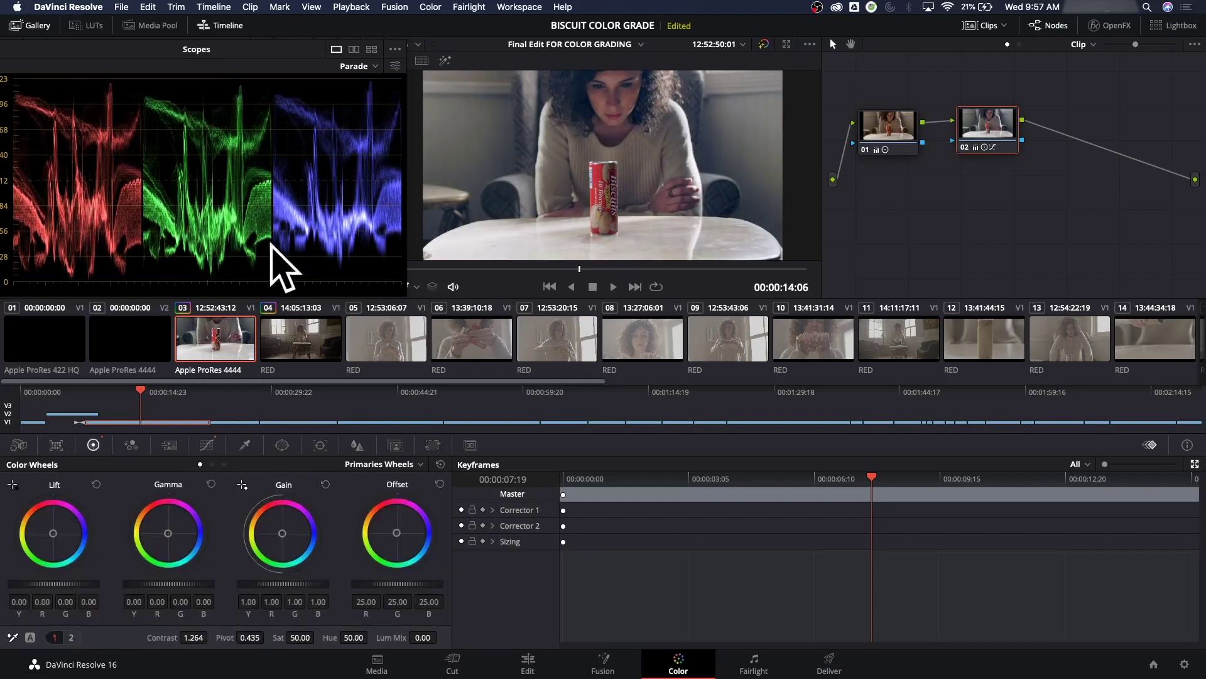
{"action": "left_click", "coordinate": [207, 445]}
{"action": "left_click_drag", "start_coordinate": [17, 607], "coordinate": [17, 611]}
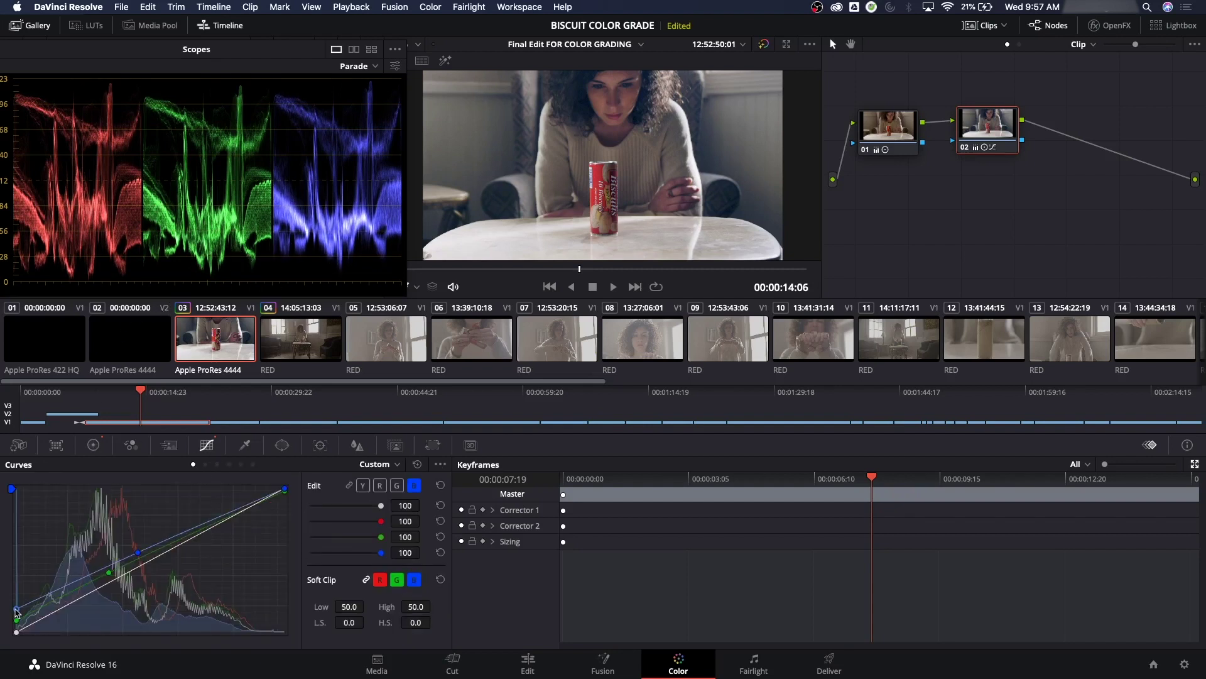
Switch the scope to Histogram and refine the blue curve's shadows and midpoint
{"action": "left_click", "coordinate": [362, 67]}
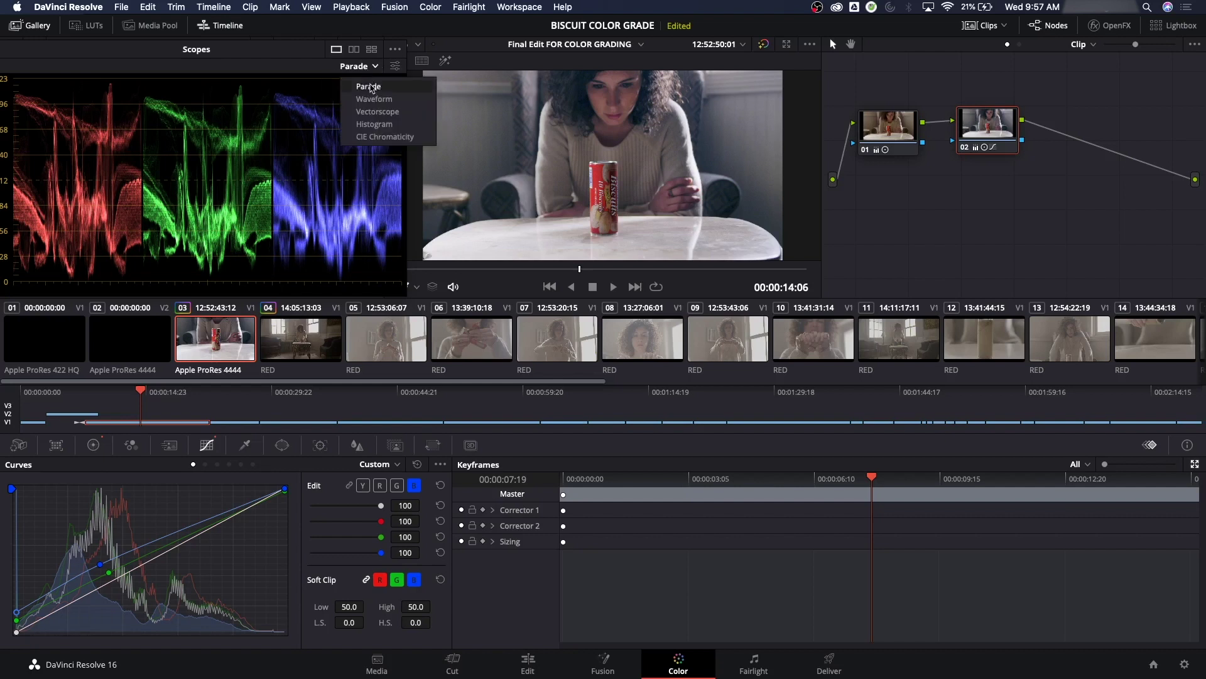
{"action": "left_click", "coordinate": [375, 123]}
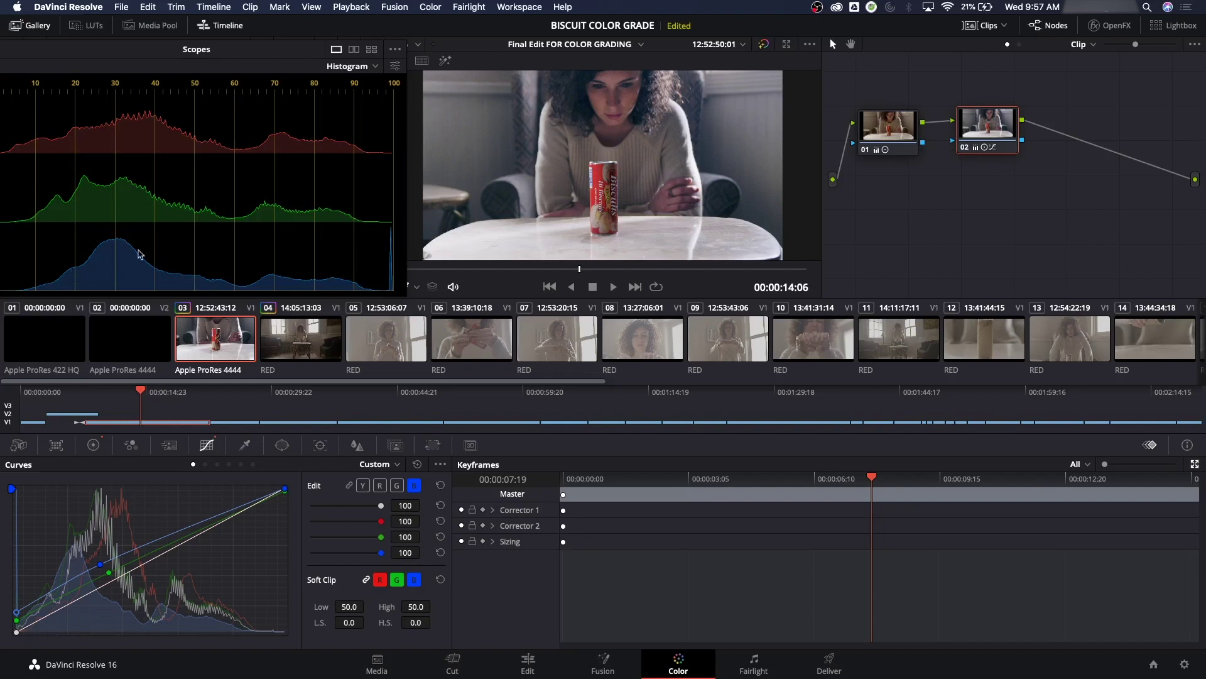
{"action": "left_click_drag", "start_coordinate": [17, 612], "coordinate": [12, 616]}
{"action": "left_click_drag", "start_coordinate": [100, 566], "coordinate": [147, 544]}
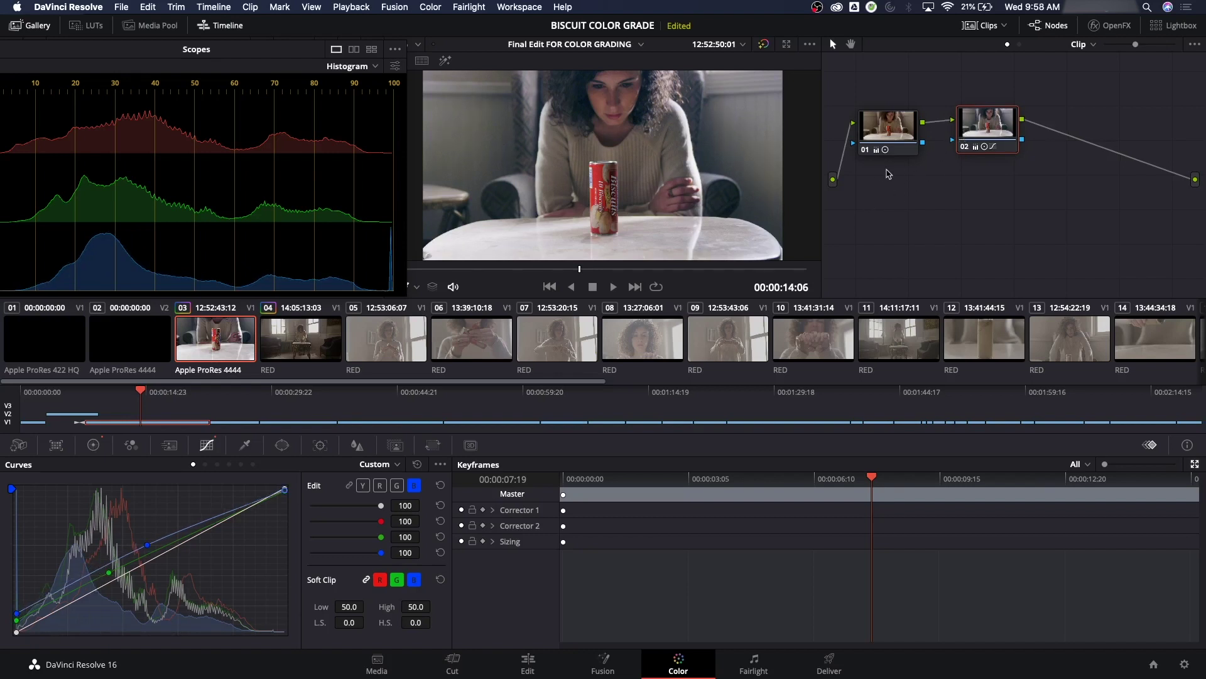
{"action": "key", "text": "shift+d"}
{"action": "key", "text": "shift+d"}
{"action": "key", "text": "shift+d"}
{"action": "key", "text": "shift+d"}
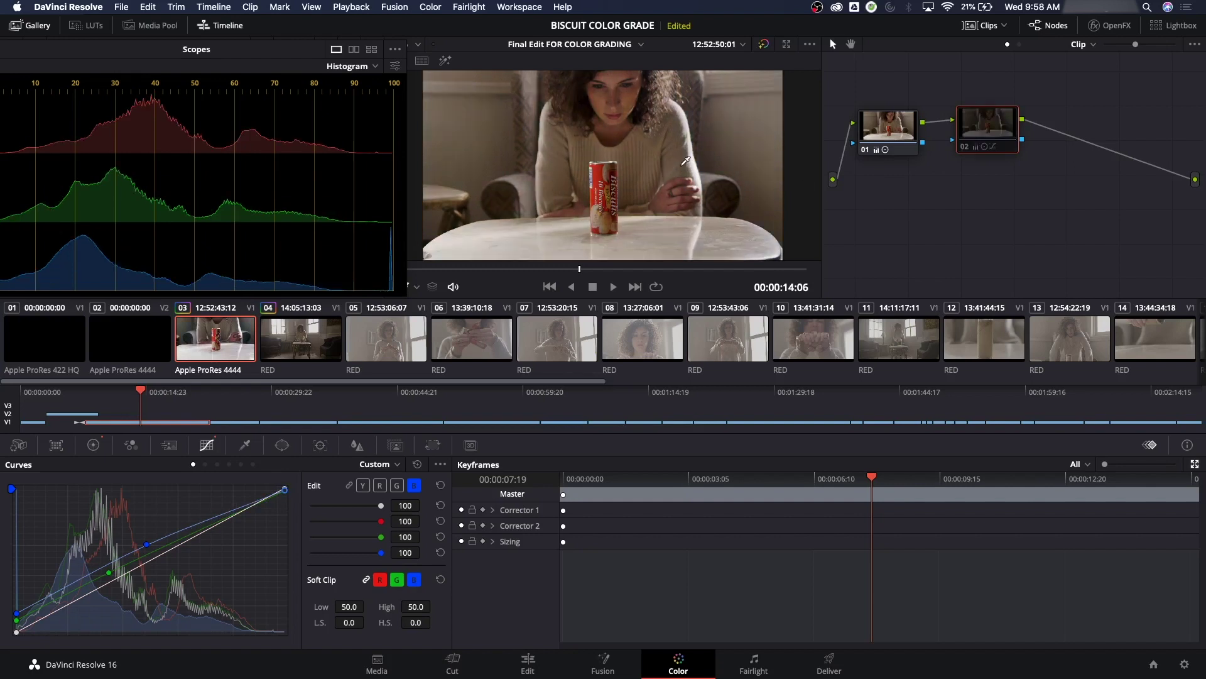
{"action": "left_click_drag", "start_coordinate": [147, 544], "coordinate": [146, 546]}
{"action": "left_click_drag", "start_coordinate": [984, 126], "coordinate": [975, 126]}
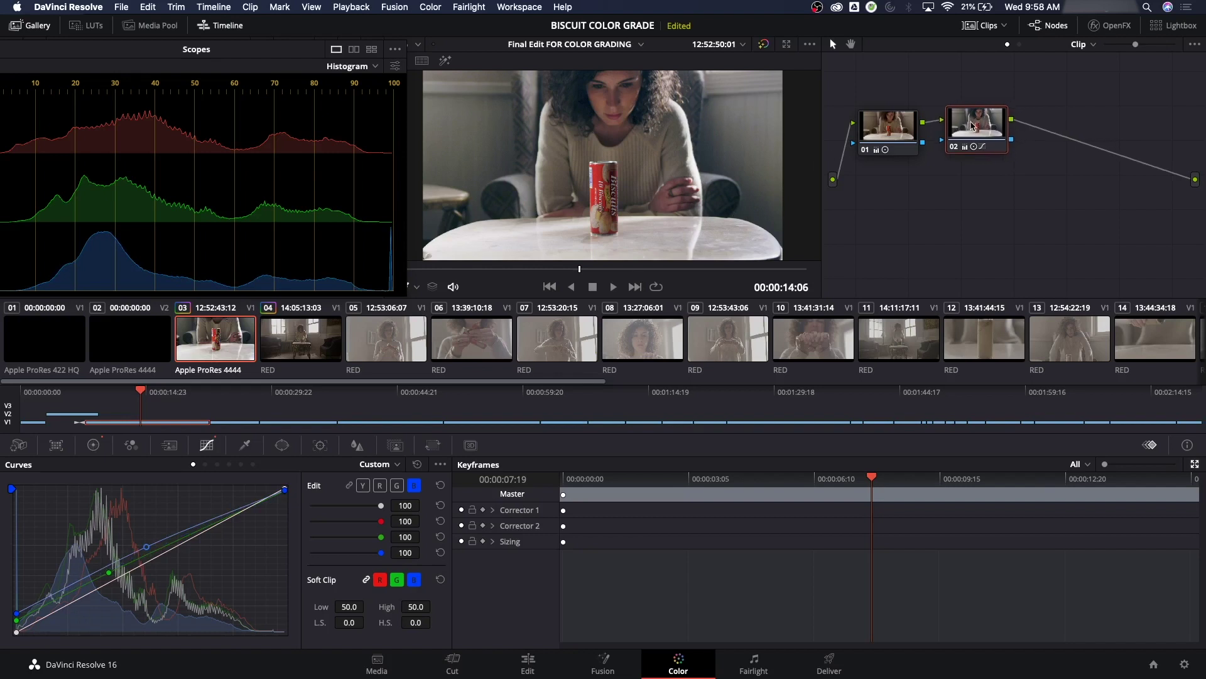
{"action": "left_click_drag", "start_coordinate": [887, 125], "coordinate": [884, 122]}
{"action": "left_click_drag", "start_coordinate": [968, 127], "coordinate": [958, 124]}
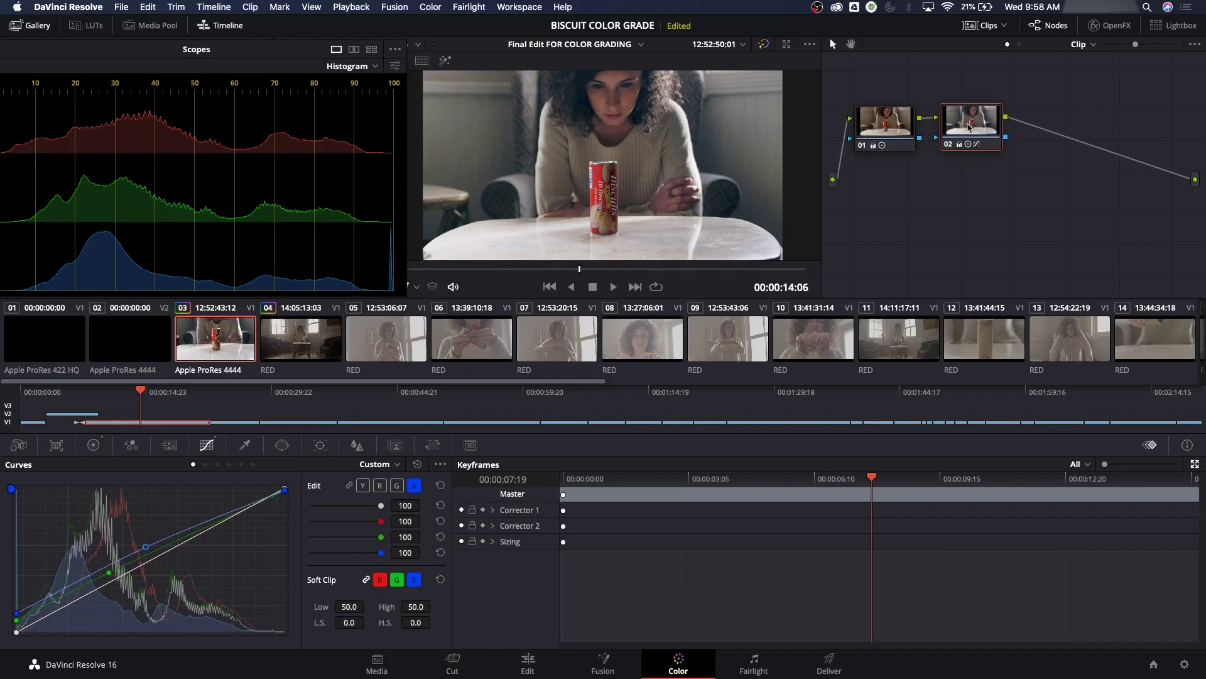
Add serial node 03 and show an enlarged vectorscope
{"action": "key", "text": "alt+s"}
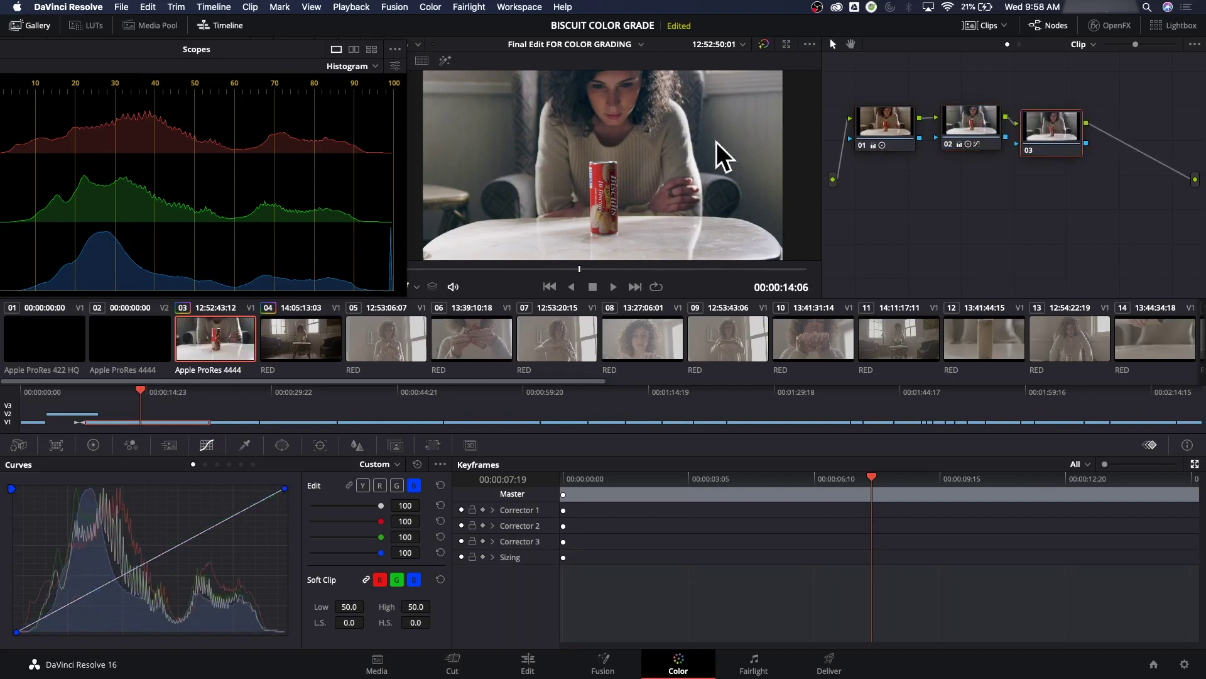
{"action": "left_click", "coordinate": [364, 70]}
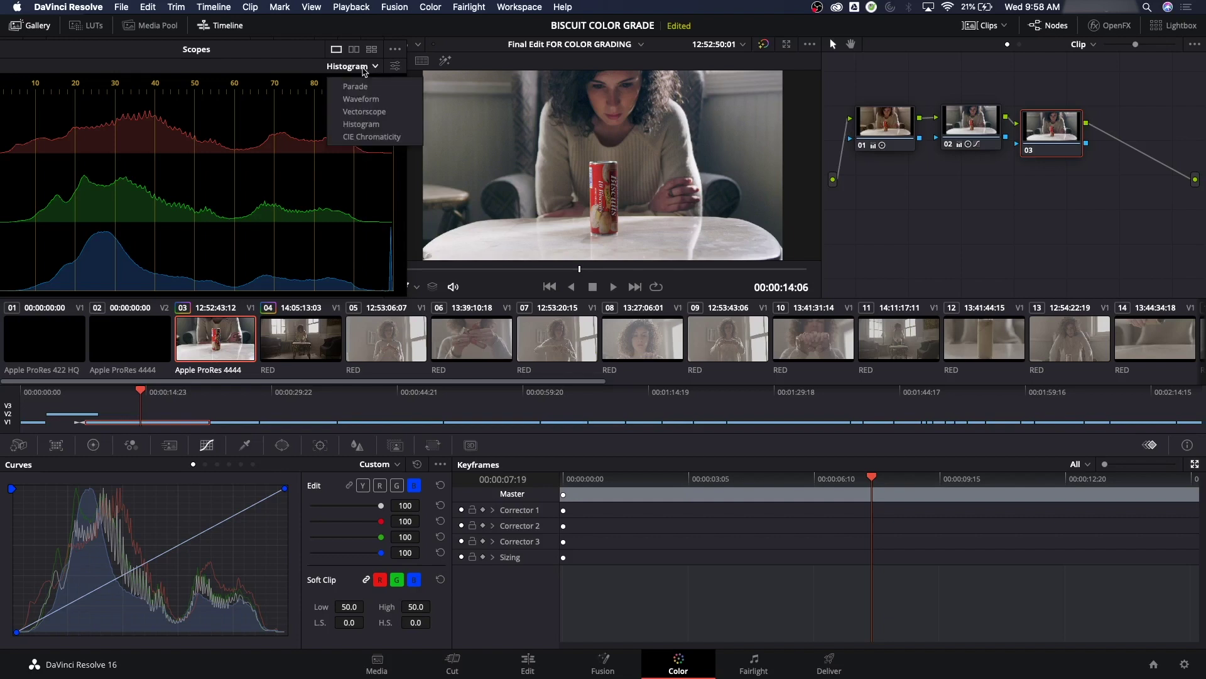
{"action": "left_click", "coordinate": [365, 112]}
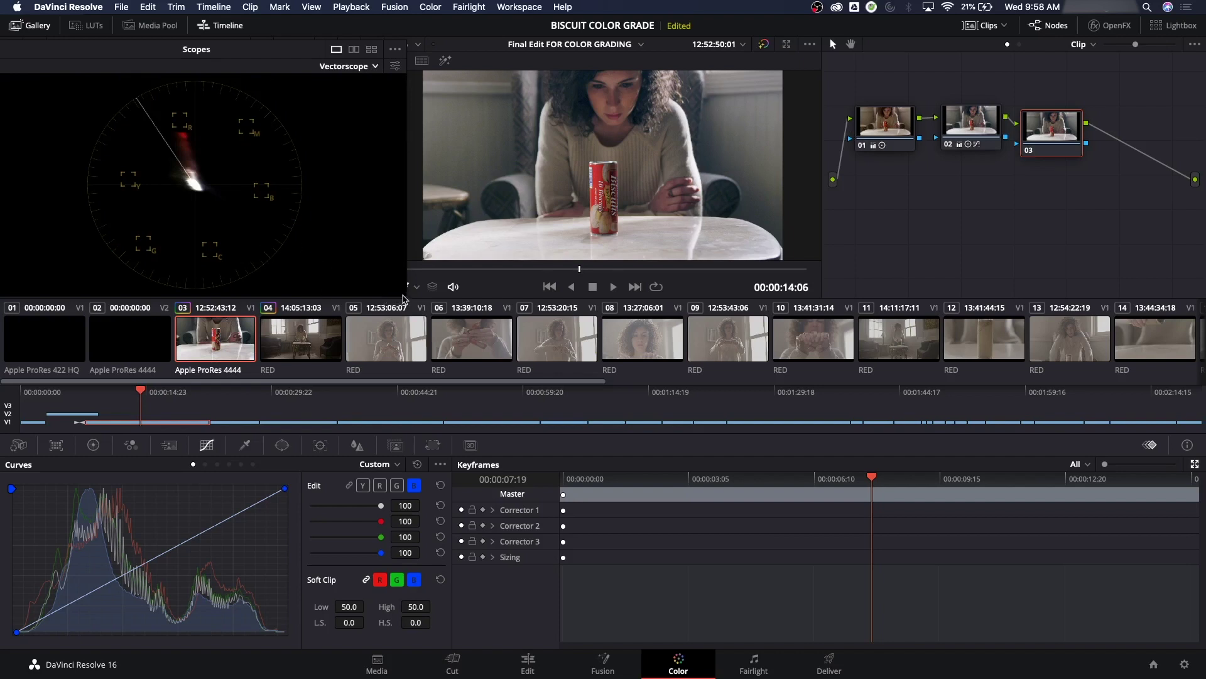
{"action": "left_click_drag", "start_coordinate": [402, 300], "coordinate": [421, 309]}
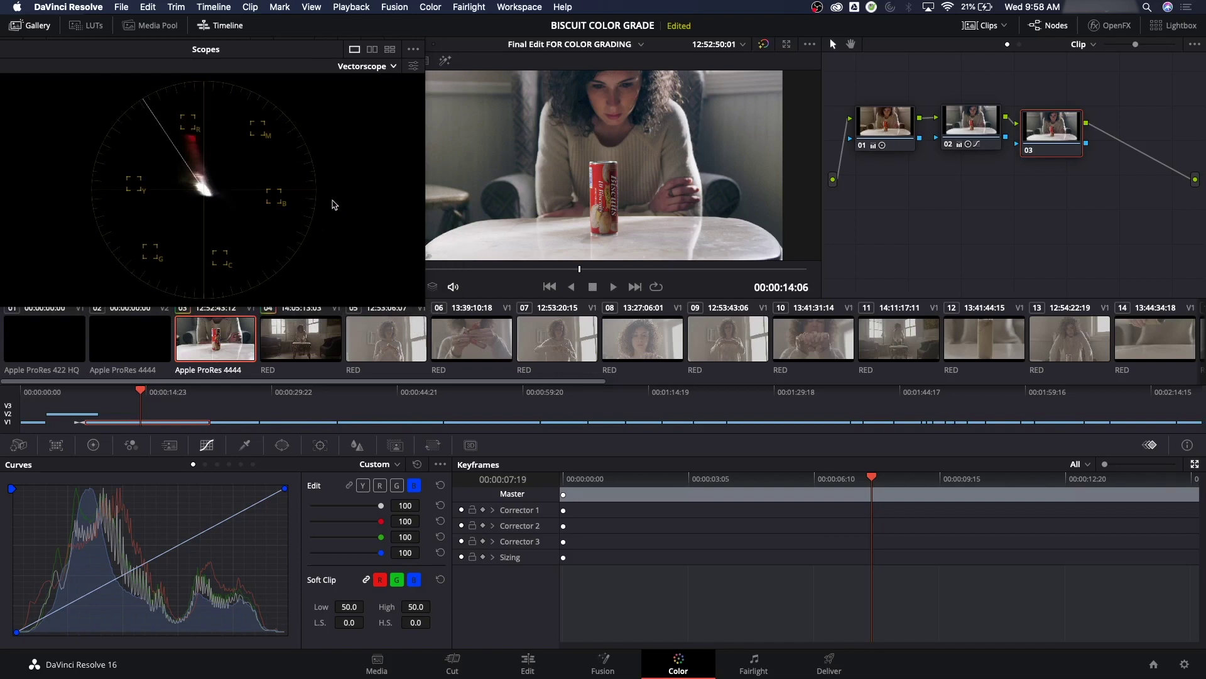
Give node 03 contrast 1.188 and saturation 37.40 in the Primaries Wheels
{"action": "left_click", "coordinate": [94, 446]}
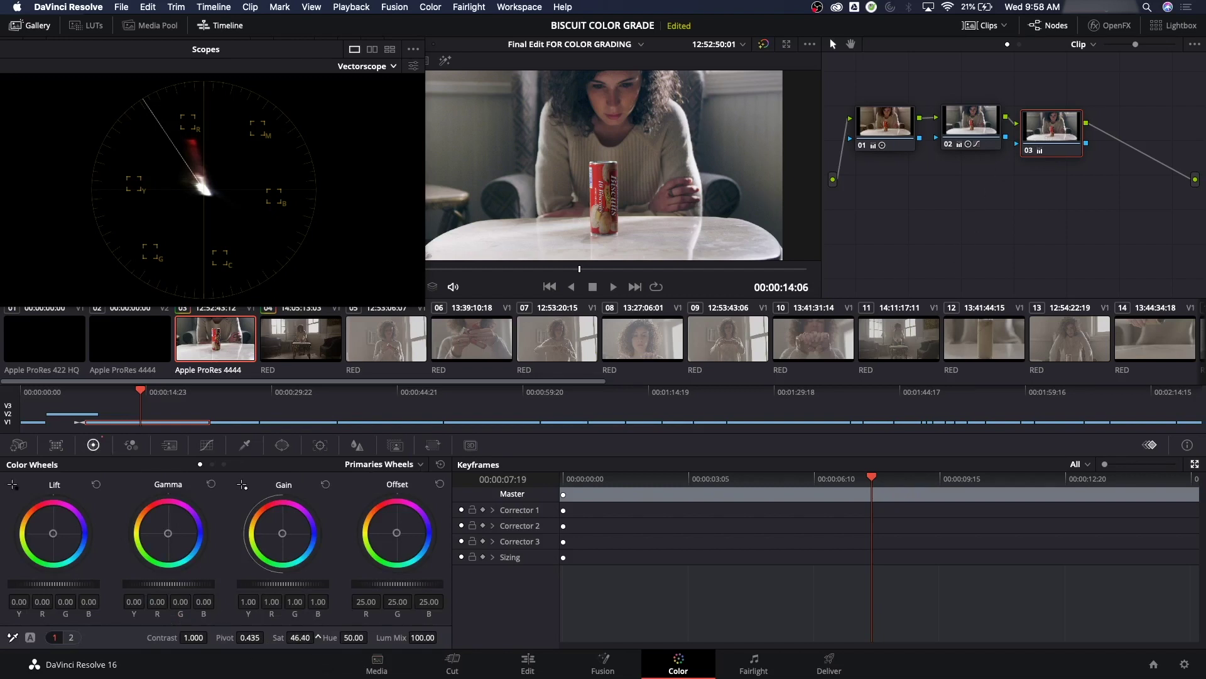
{"action": "left_click_drag", "start_coordinate": [193, 637], "coordinate": [214, 637]}
{"action": "left_click_drag", "start_coordinate": [301, 637], "coordinate": [280, 638]}
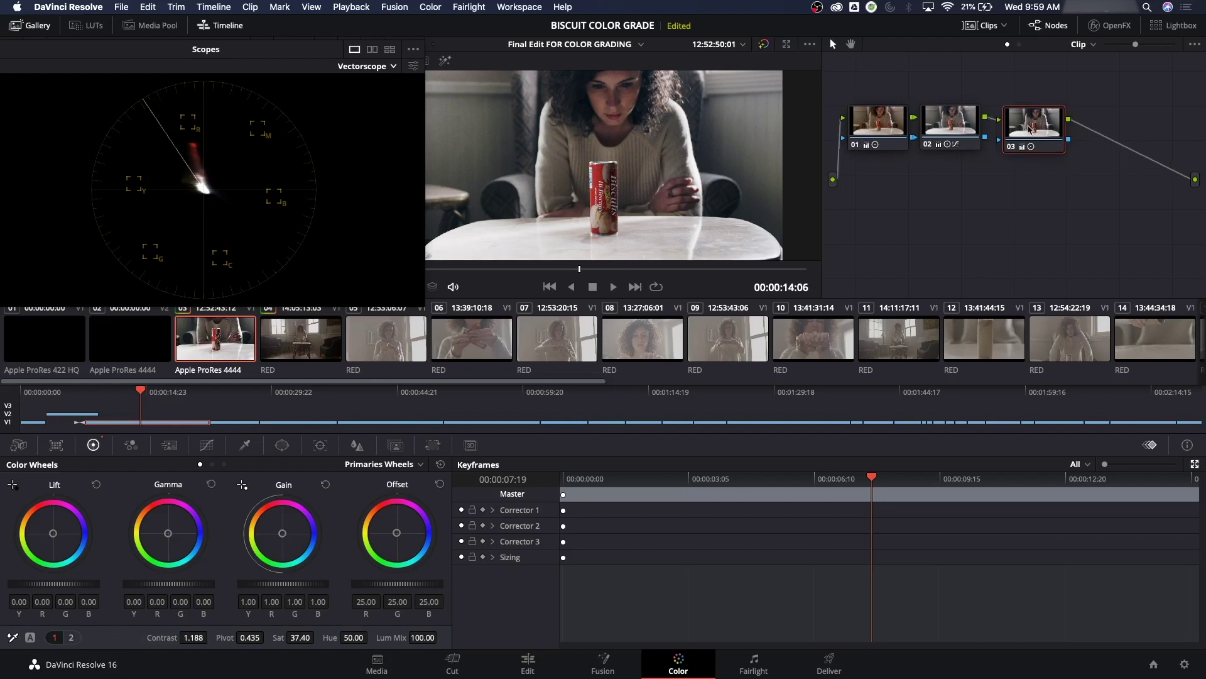
{"action": "left_click_drag", "start_coordinate": [1013, 139], "coordinate": [1024, 124]}
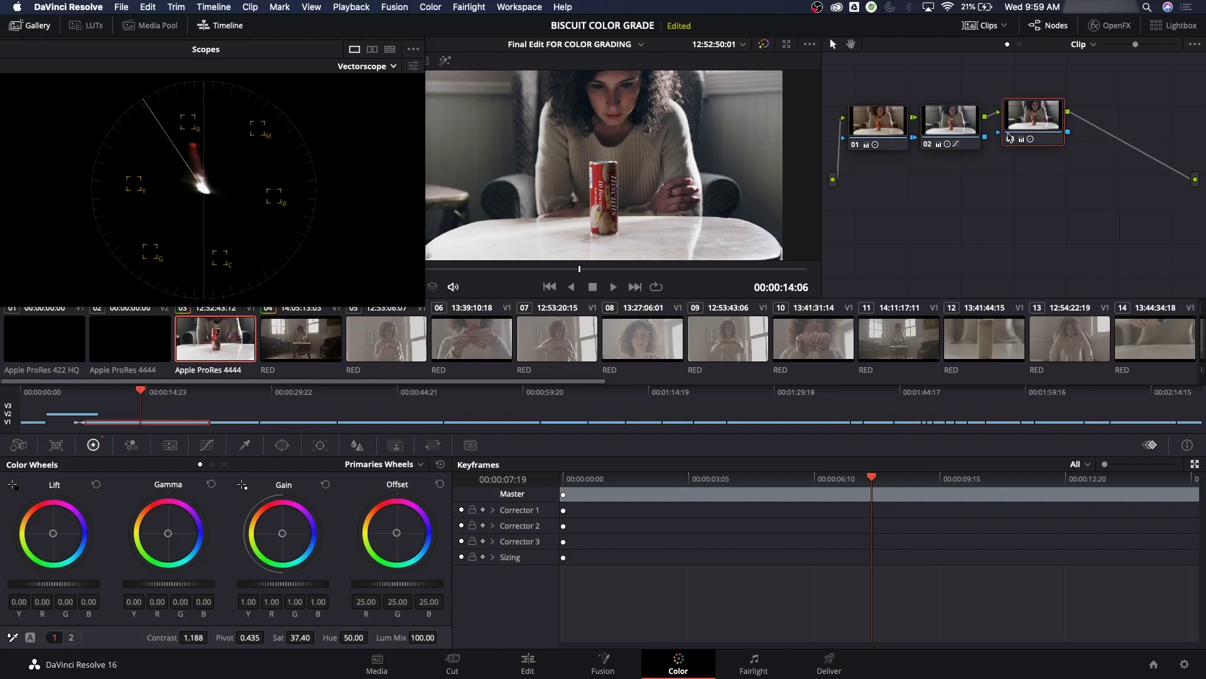
Add serial node 04 and label nodes 01 and 02 'L & C' and 'Balance'
{"action": "key", "text": "alt+s"}
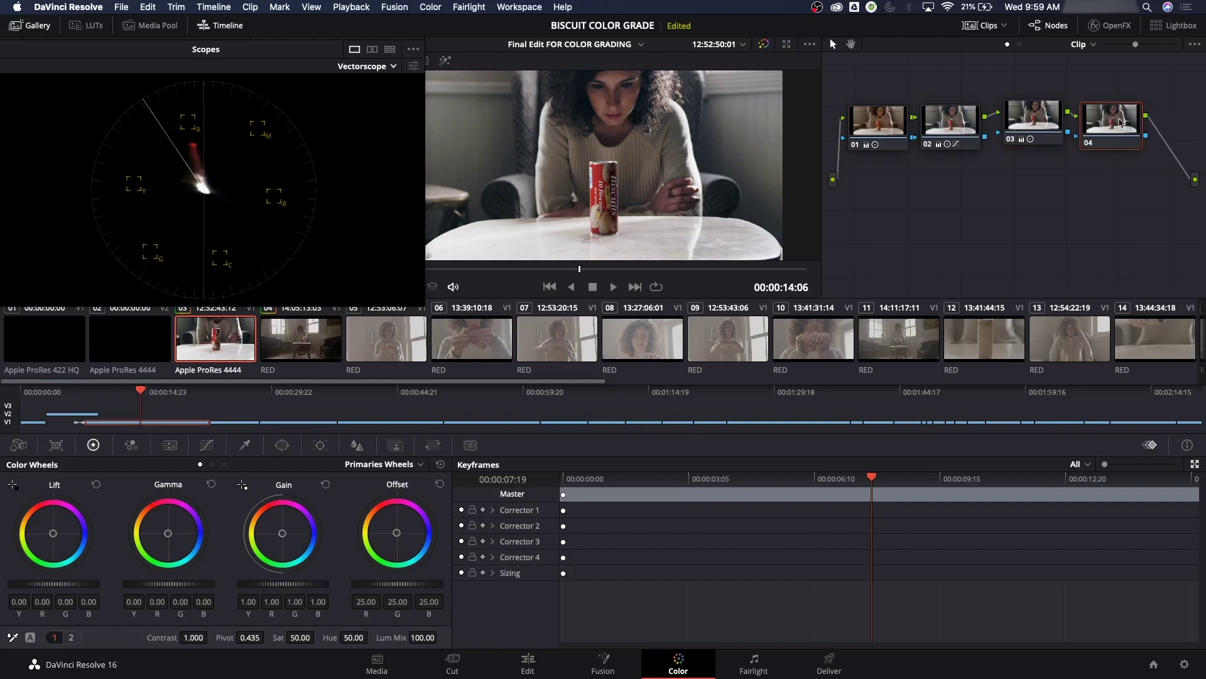
{"action": "left_click_drag", "start_coordinate": [871, 137], "coordinate": [872, 134]}
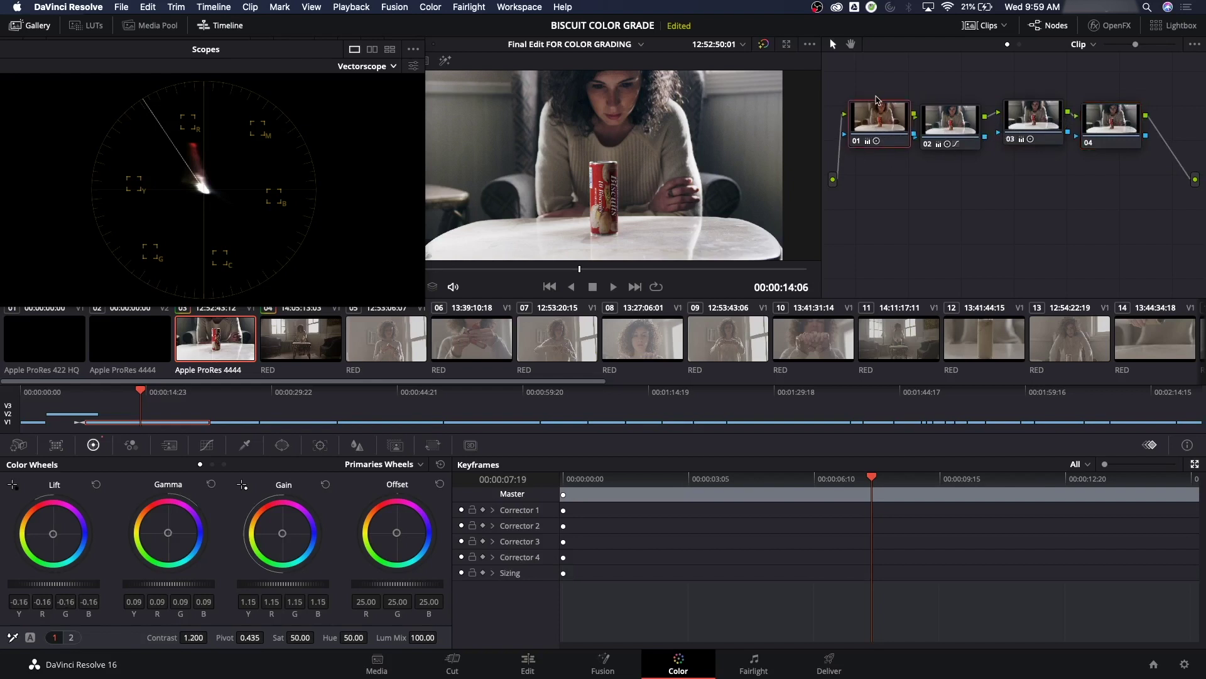
{"action": "right_click", "coordinate": [882, 113]}
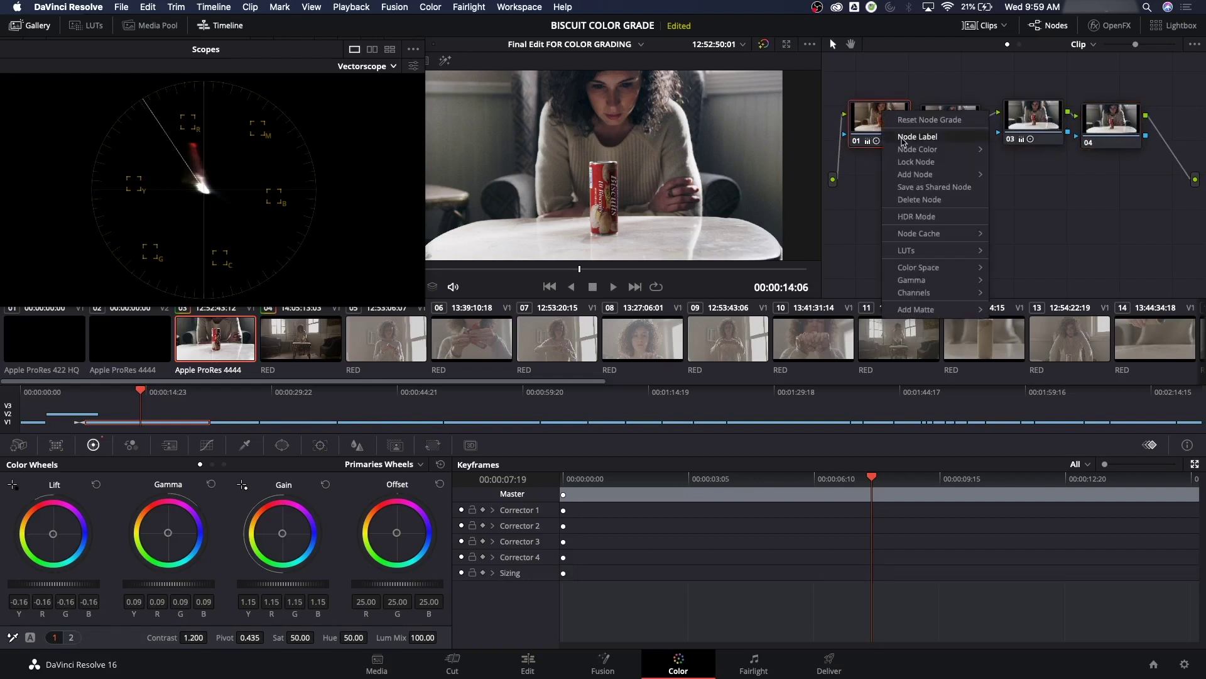
{"action": "mouse_move", "coordinate": [906, 155]}
{"action": "left_click", "coordinate": [922, 138]}
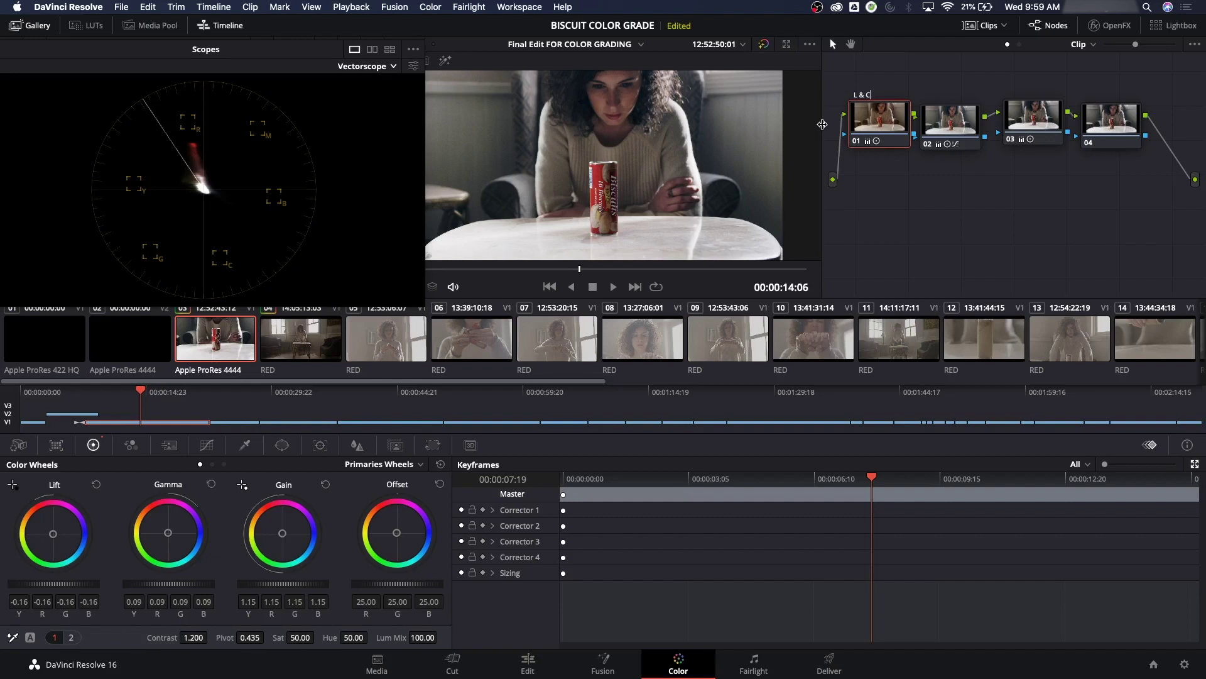
{"action": "left_click", "coordinate": [950, 123]}
{"action": "left_click_drag", "start_coordinate": [950, 128], "coordinate": [957, 126]}
{"action": "right_click", "coordinate": [956, 126]}
{"action": "left_click", "coordinate": [968, 142]}
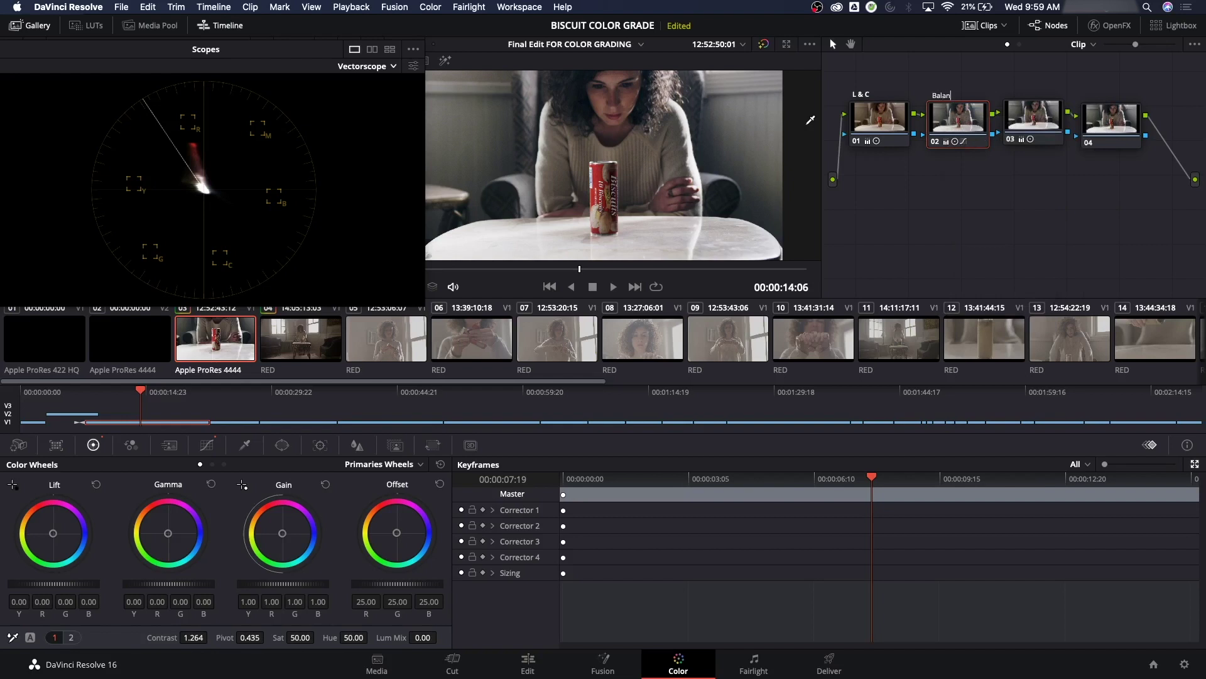
Label node 03 'Saturation' and node 04 'Secondary'
{"action": "right_click", "coordinate": [1036, 117]}
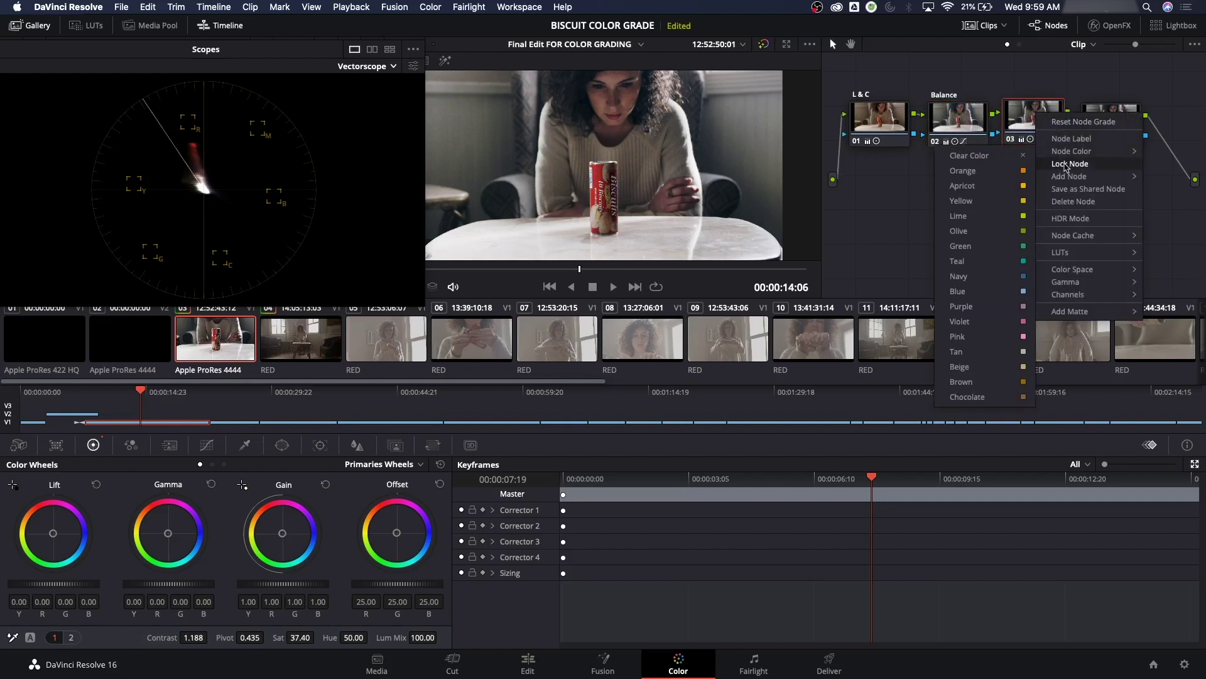
{"action": "left_click", "coordinate": [1072, 138]}
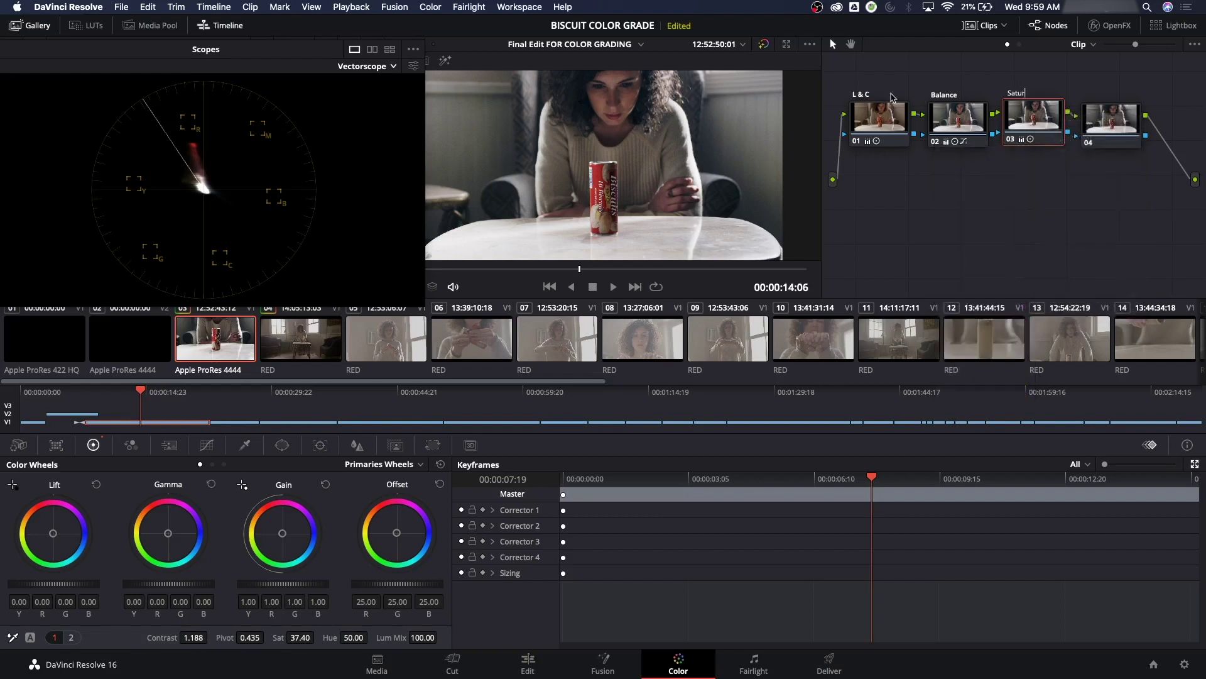
{"action": "type", "text": "Saturation"}
{"action": "right_click", "coordinate": [1105, 116]}
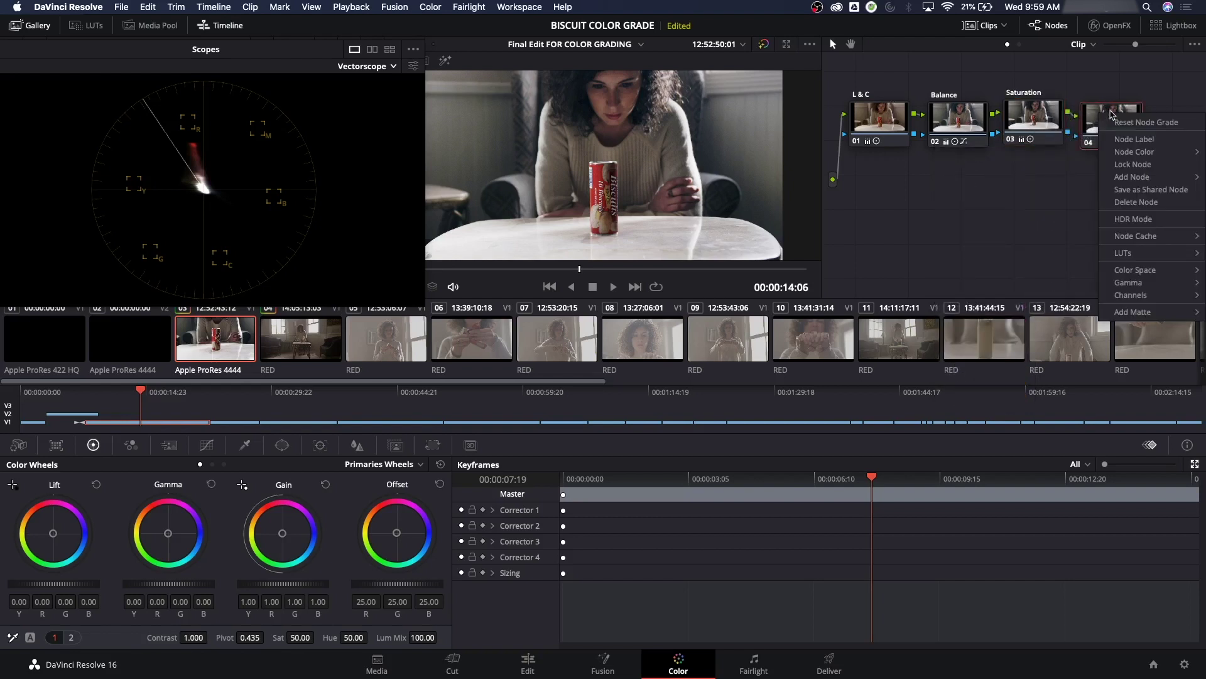
{"action": "left_click", "coordinate": [1137, 138]}
{"action": "type", "text": "Secon"}
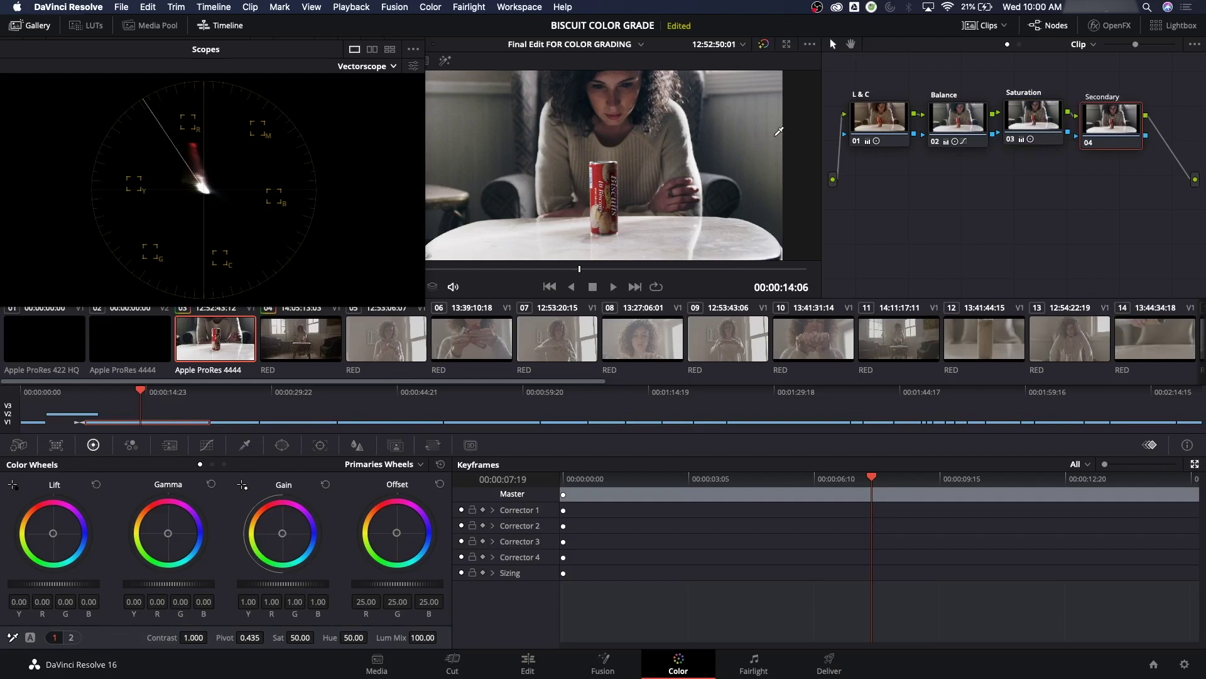
{"action": "type", "text": "dary"}
{"action": "key", "text": "Return"}
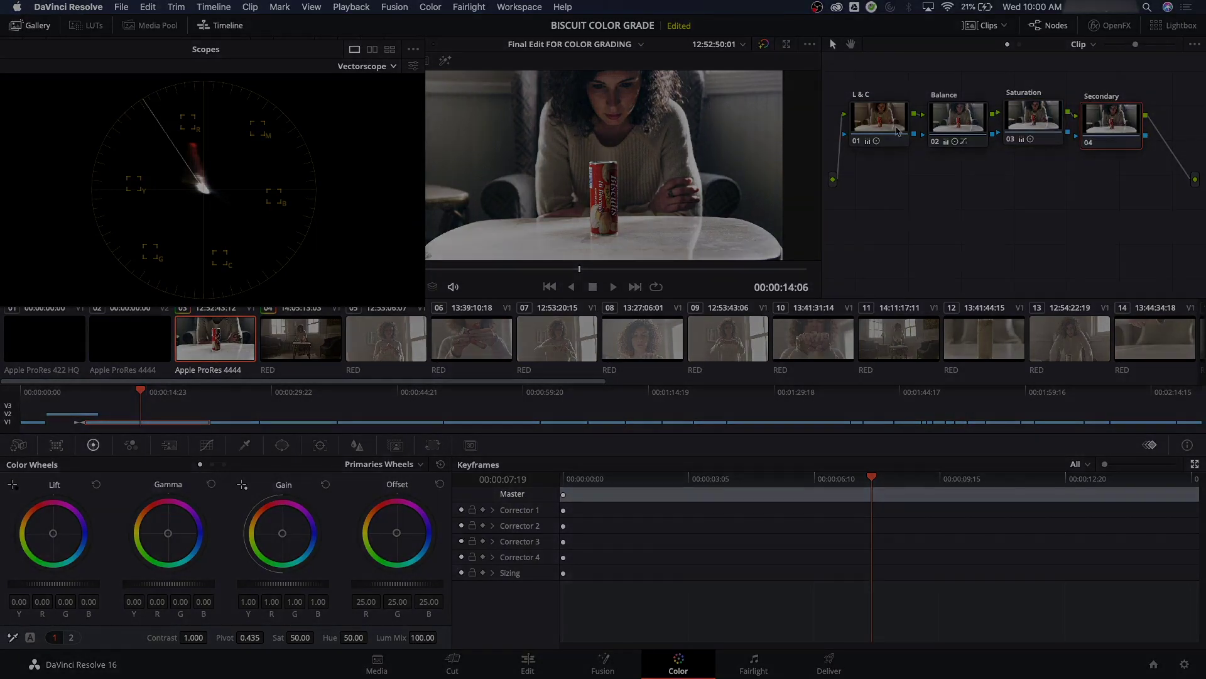